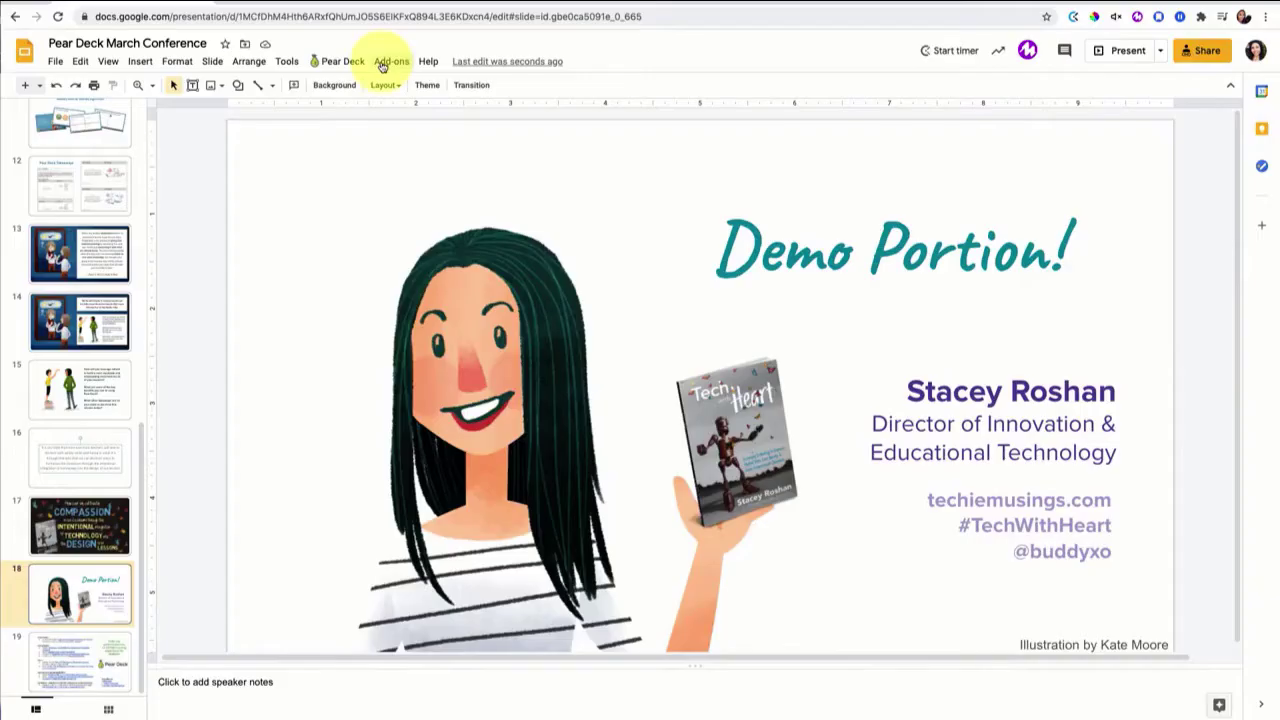
- Launch the Pear Deck for Google Slides add-on from the Add-ons menu
left_click(389, 61)
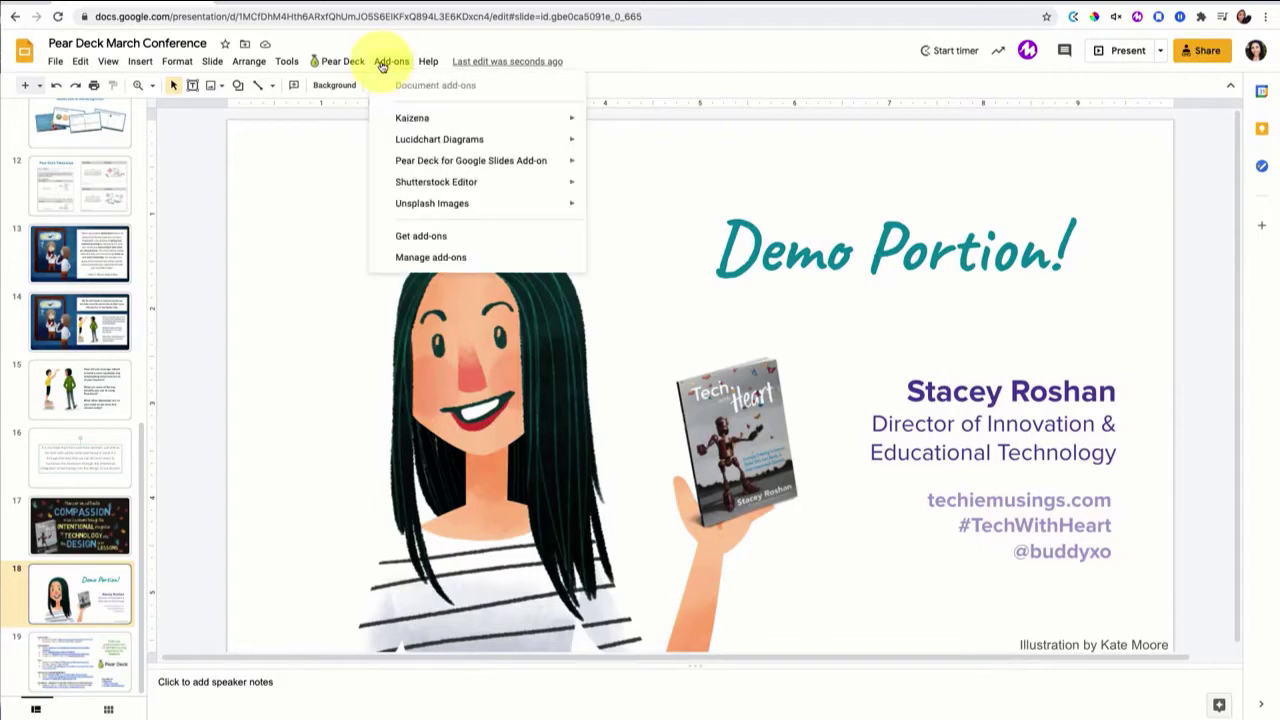
mouse_move(470, 160)
left_click(618, 166)
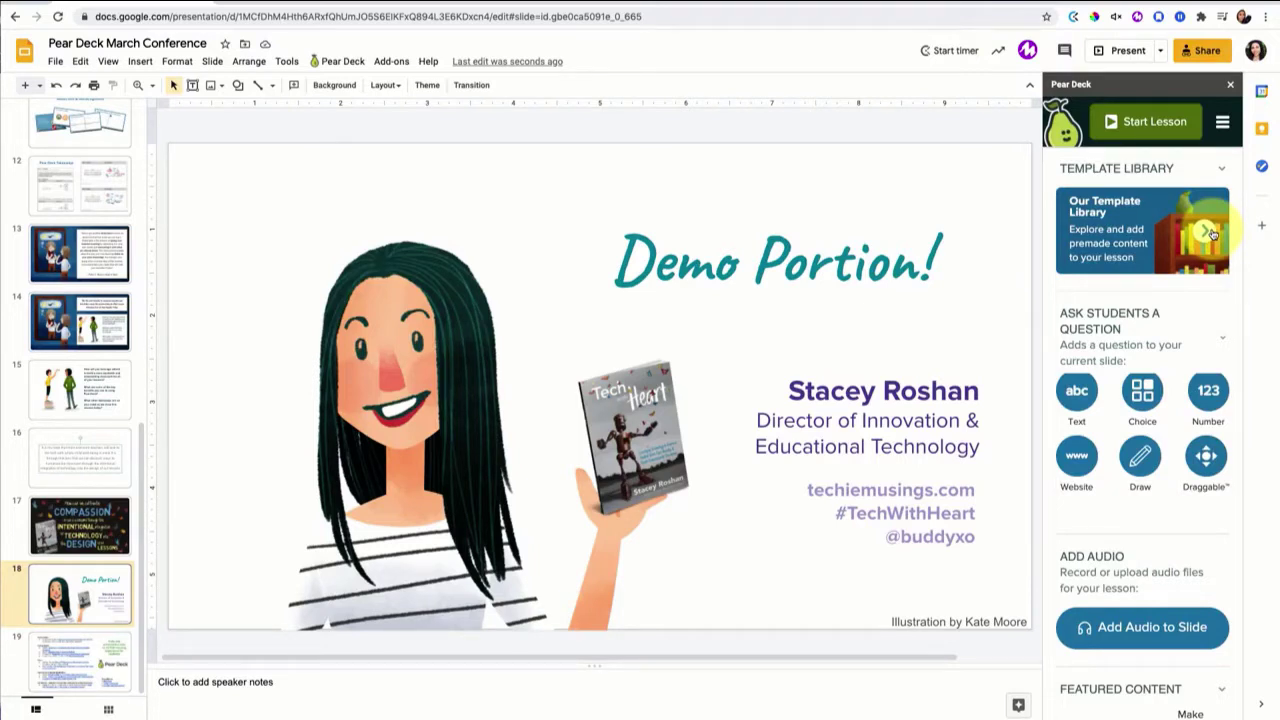
- Browse Pear Deck's Our Template Library lesson builders and open the Beginning of Lesson category
left_click(1212, 233)
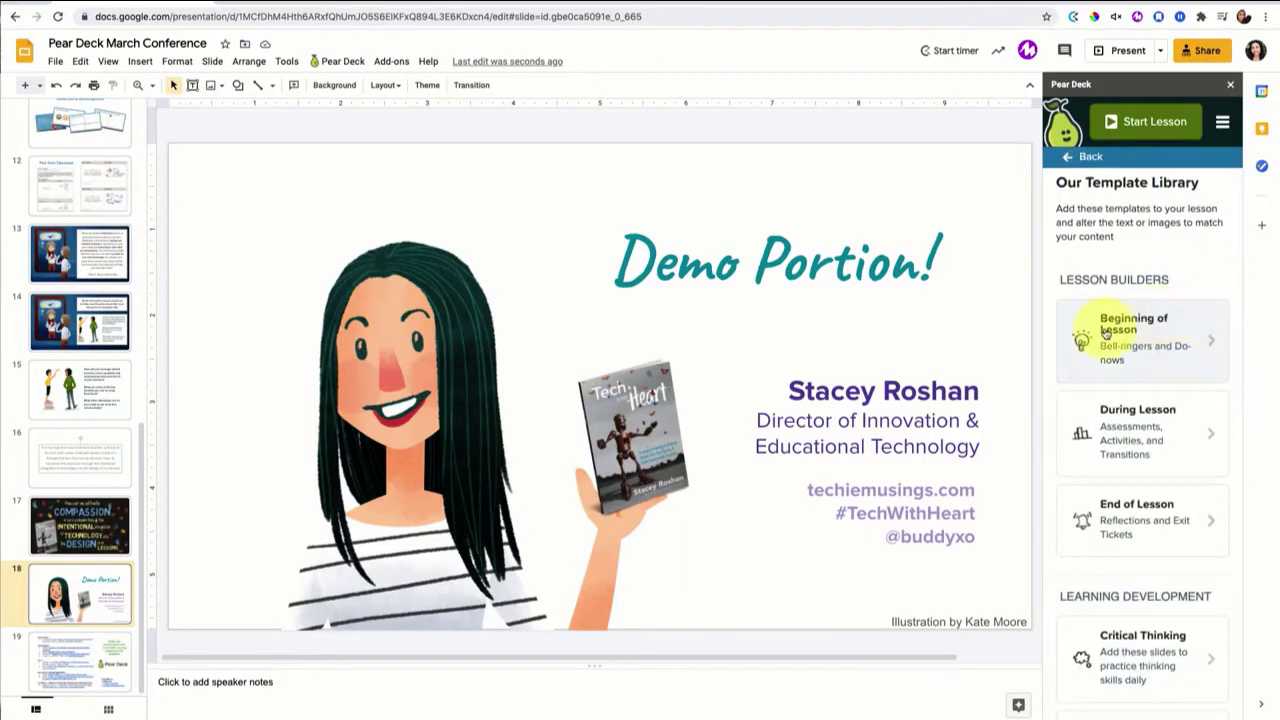
scroll(1100, 330, "down", 1)
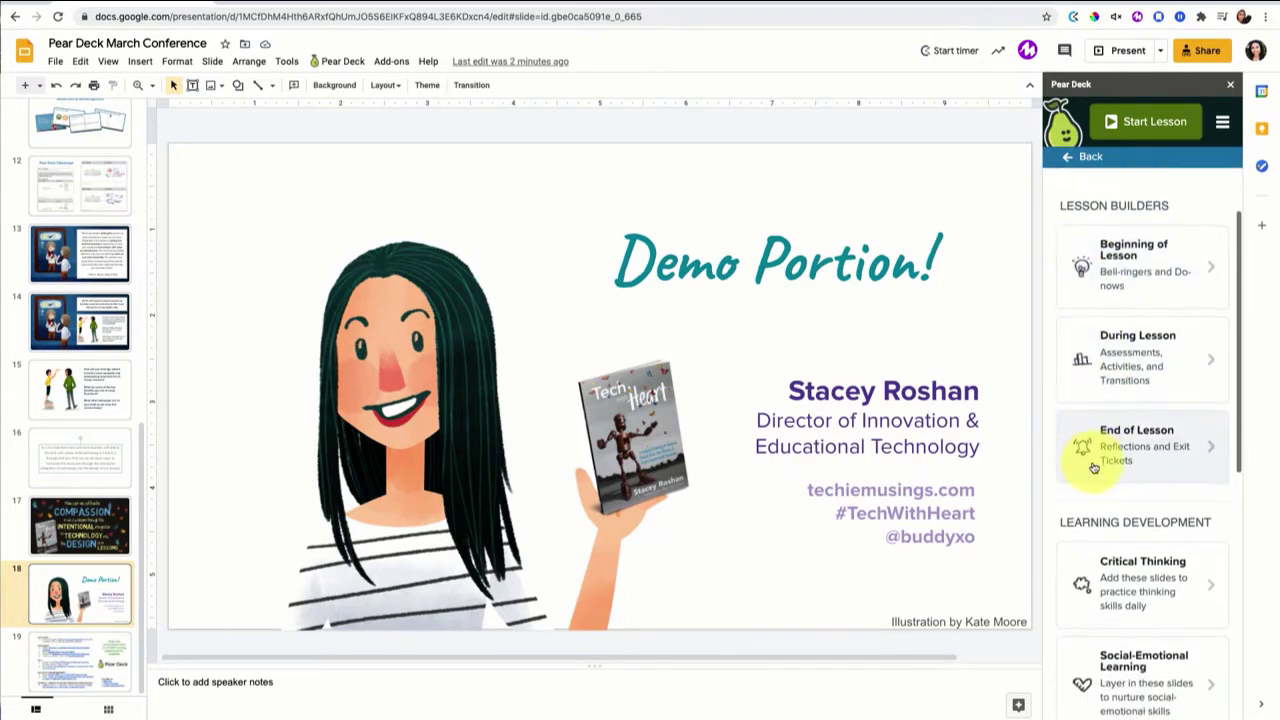
scroll(1094, 465, "down", 2)
scroll(1100, 540, "down", 2)
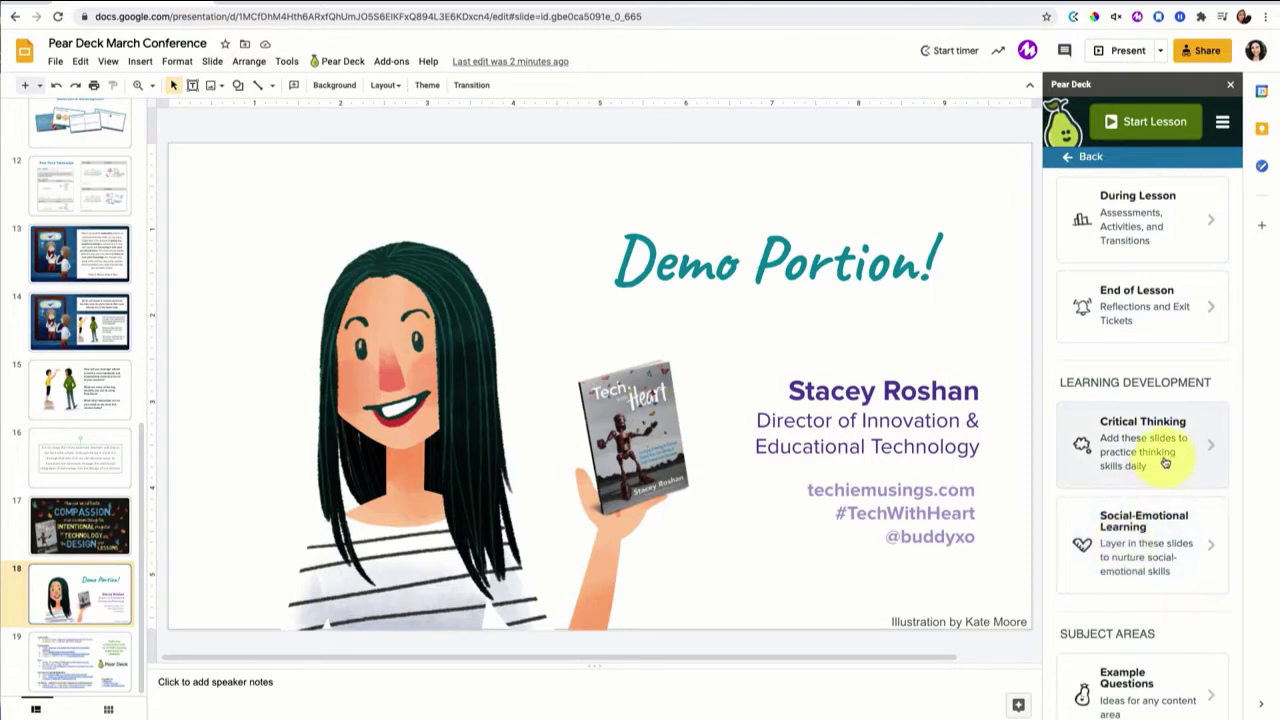
scroll(1196, 373, "up", 3)
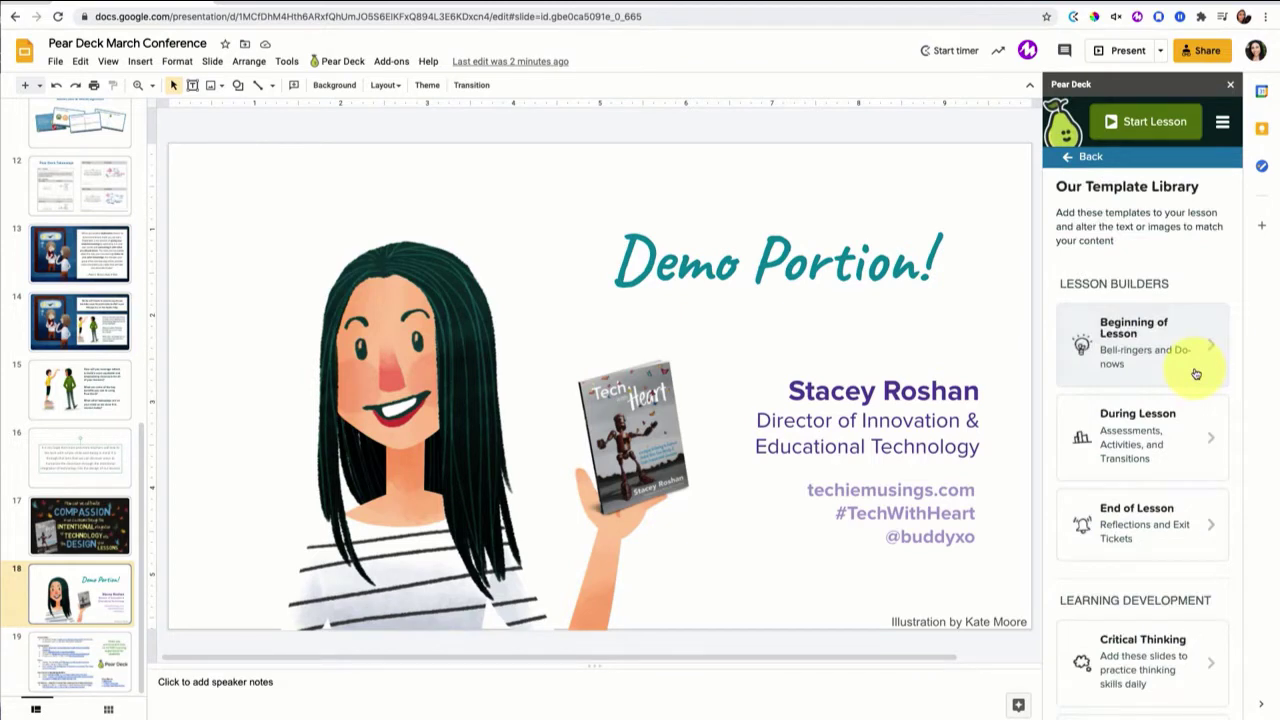
left_click(1196, 373)
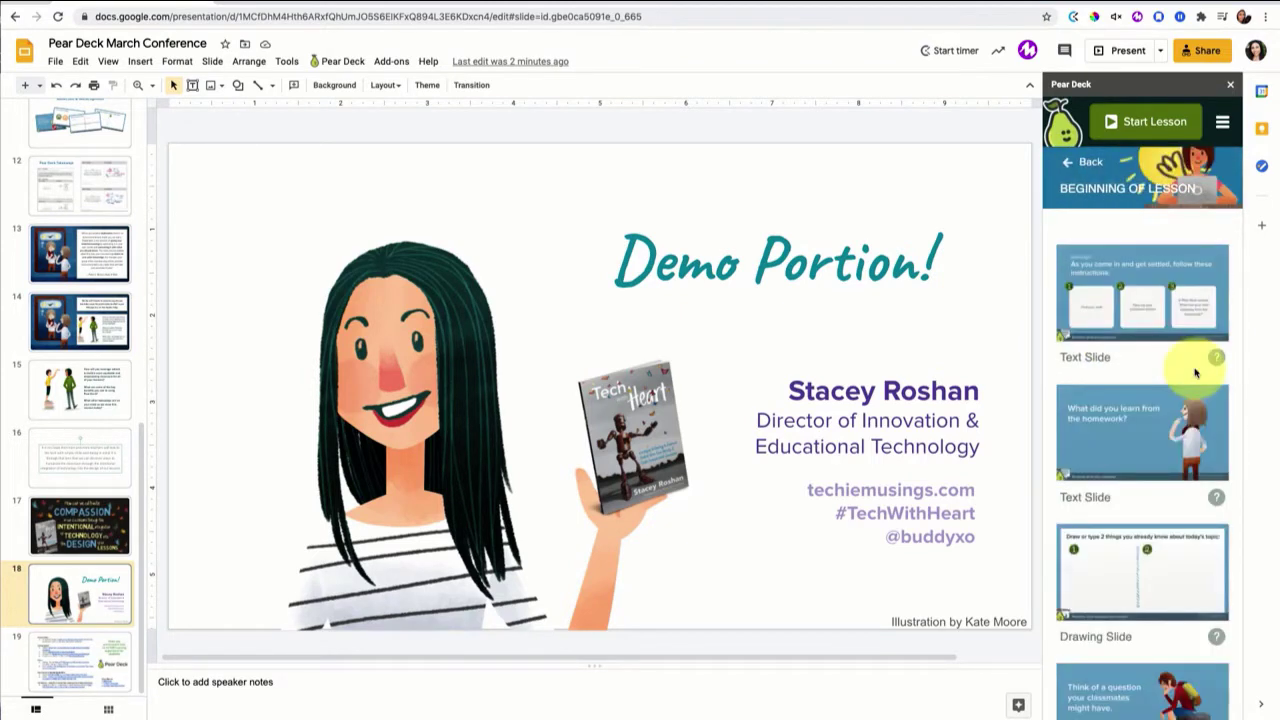
scroll(1195, 368, "down", 1)
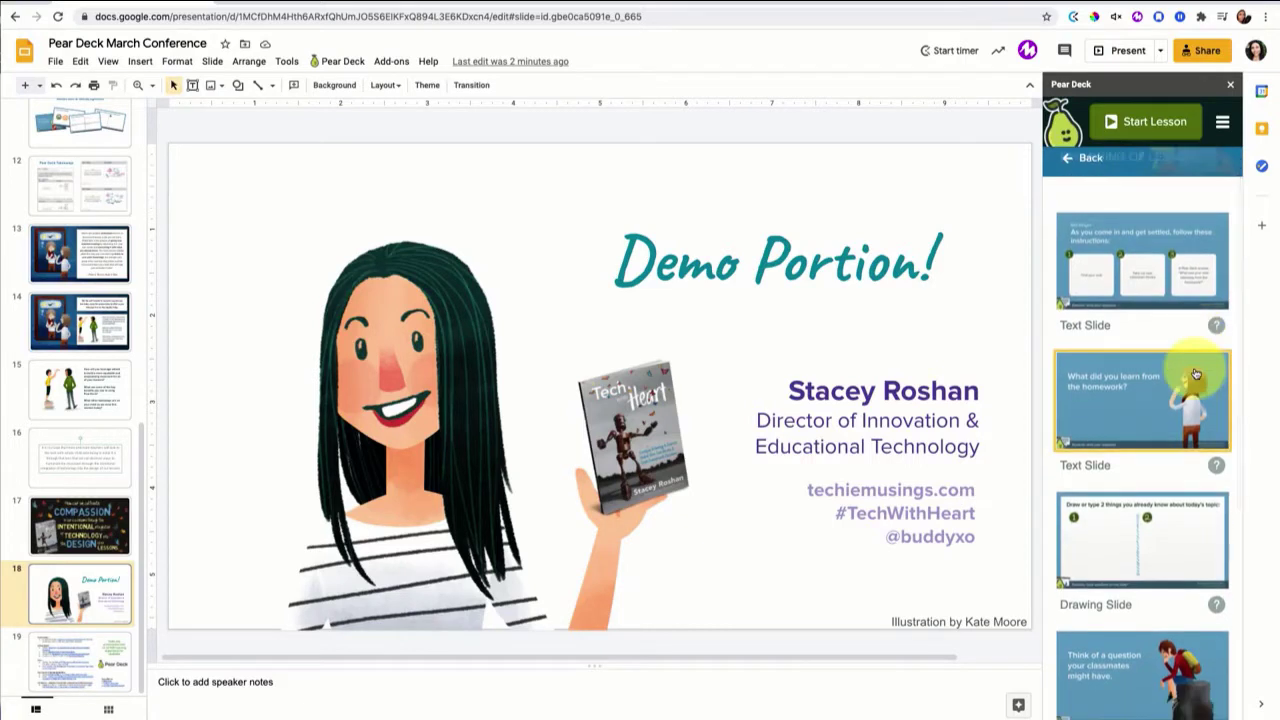
- Insert the Bell Ringer text slide and select each of its three instruction boxes
left_click(1133, 279)
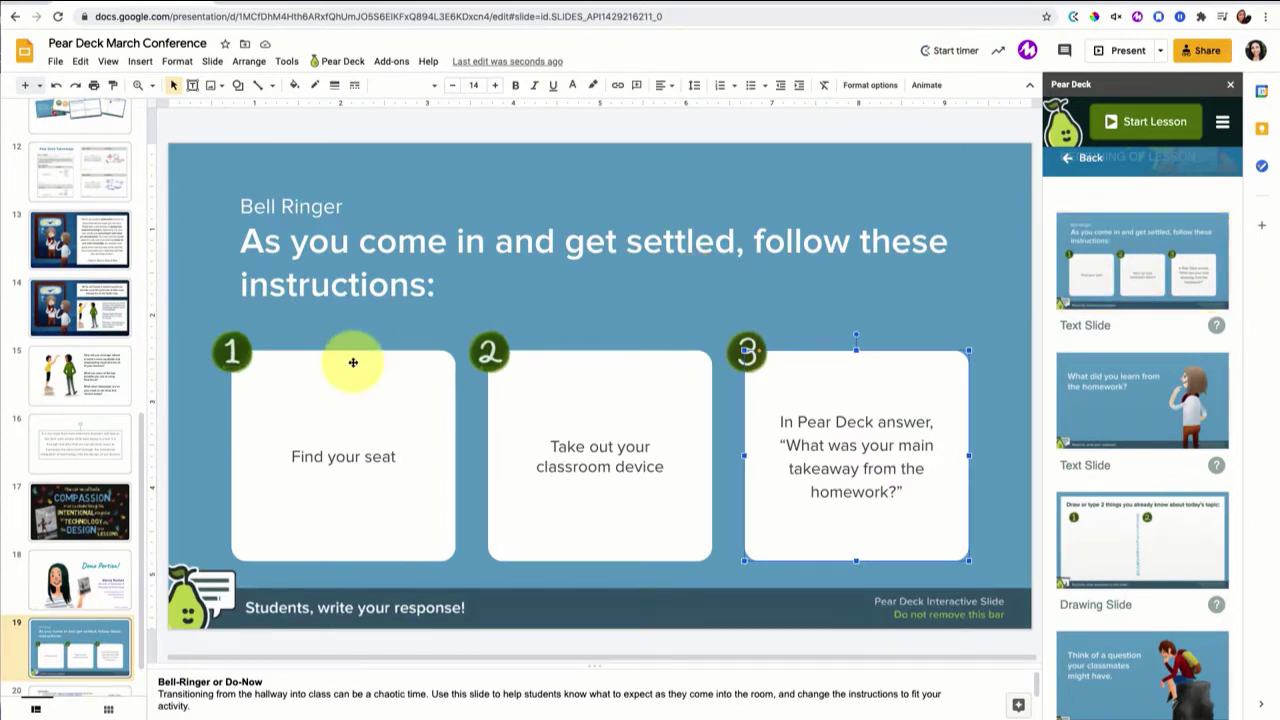
left_click(353, 362)
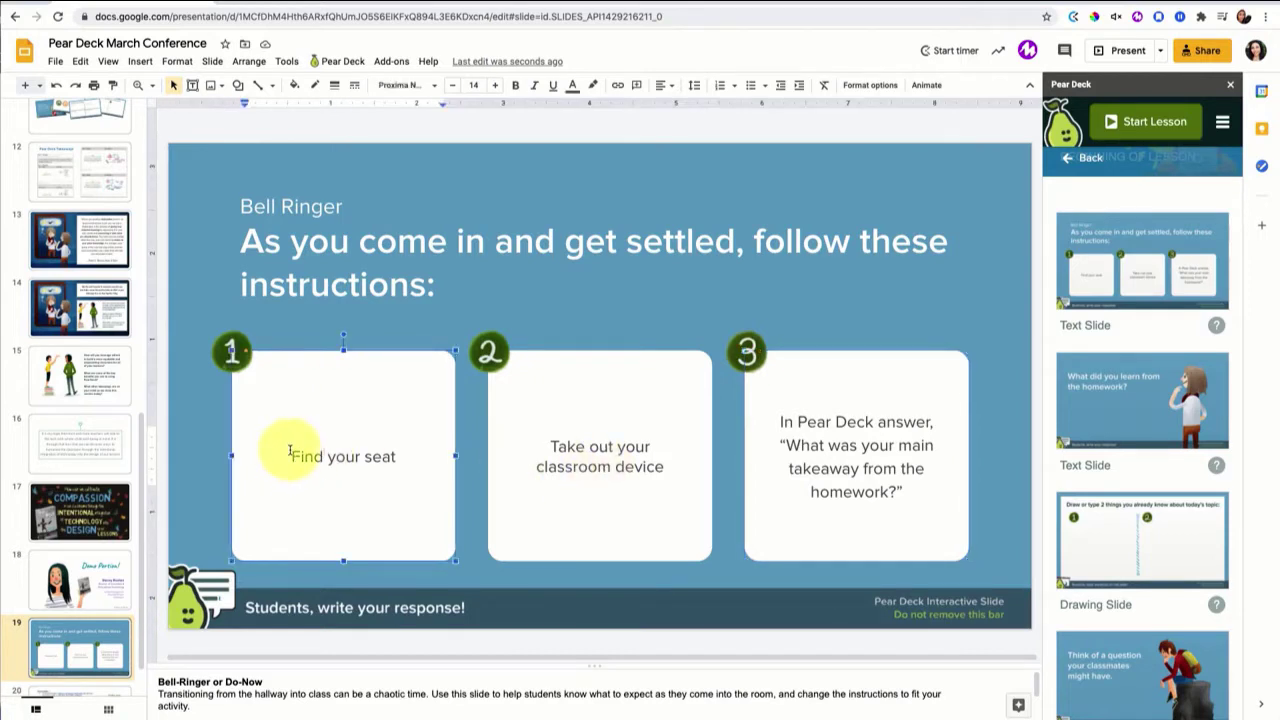
left_click(600, 470)
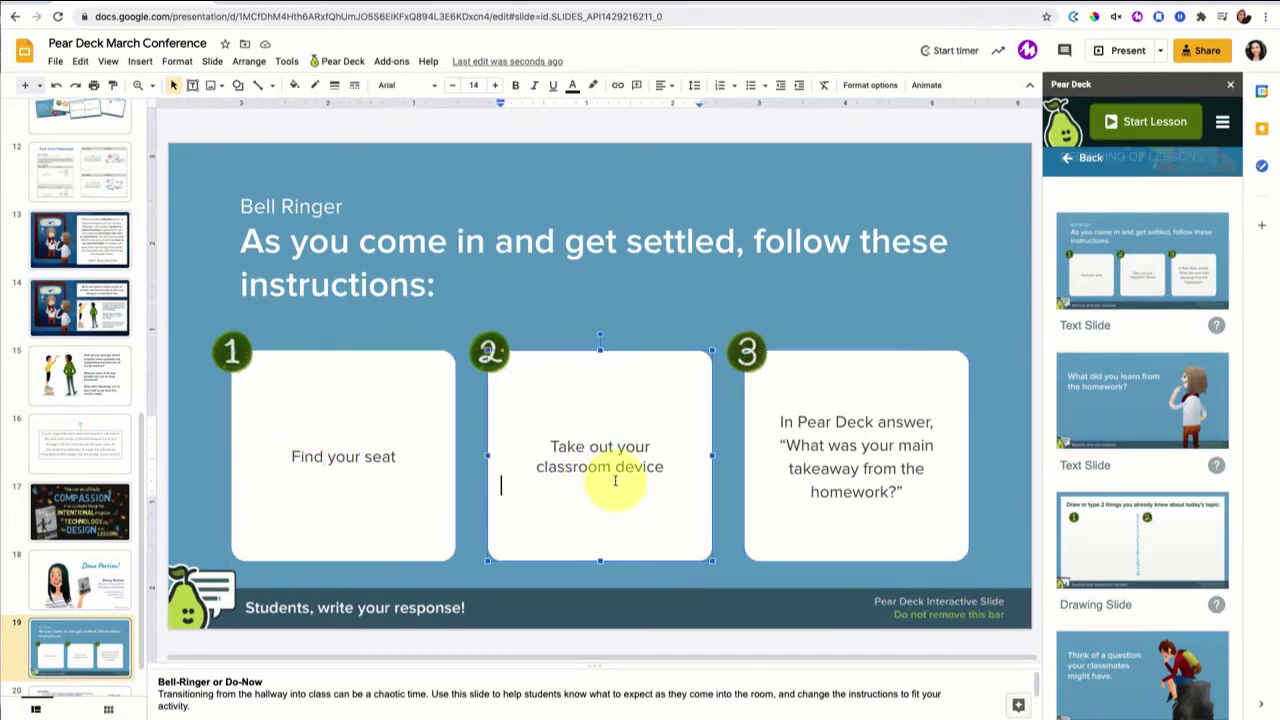
left_click(853, 488)
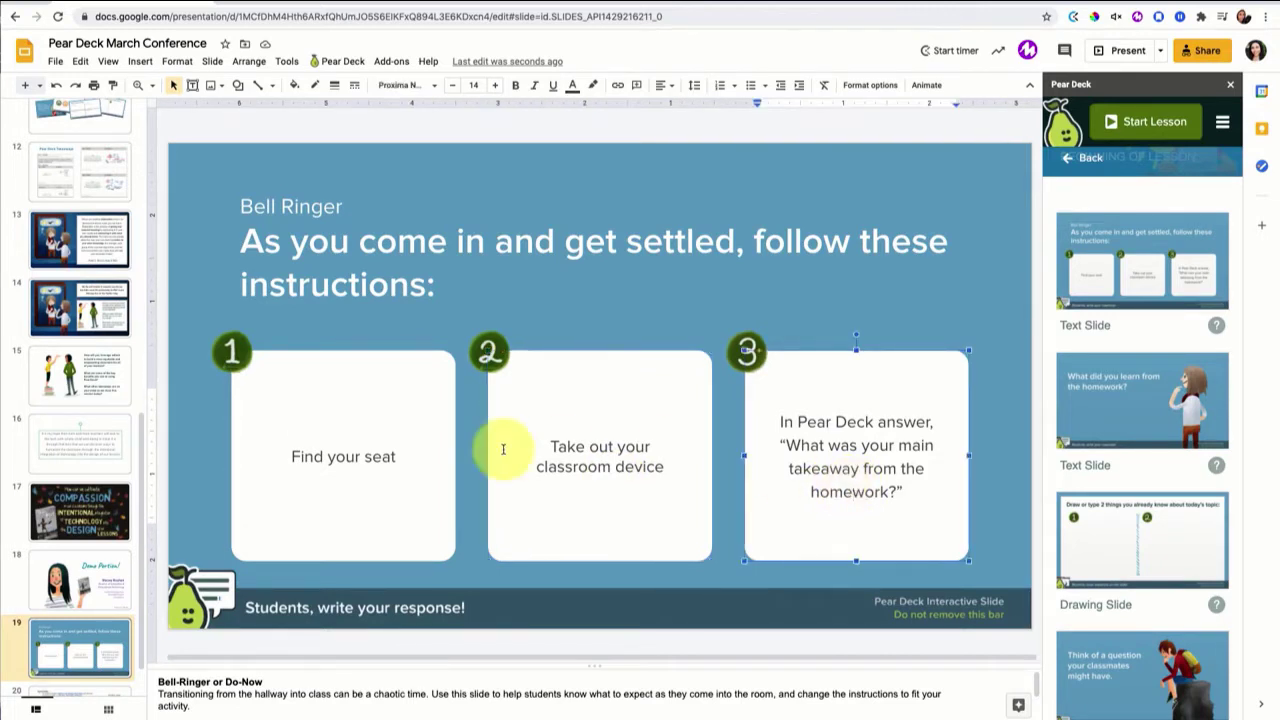
- Reword step 1 to 'Check in with a person sitting near you', add 'and class materials' to step 2, and retype step 3 as 'did you learn about your classmate'
triple_click(363, 455)
type("Check in with a person sitting near you")
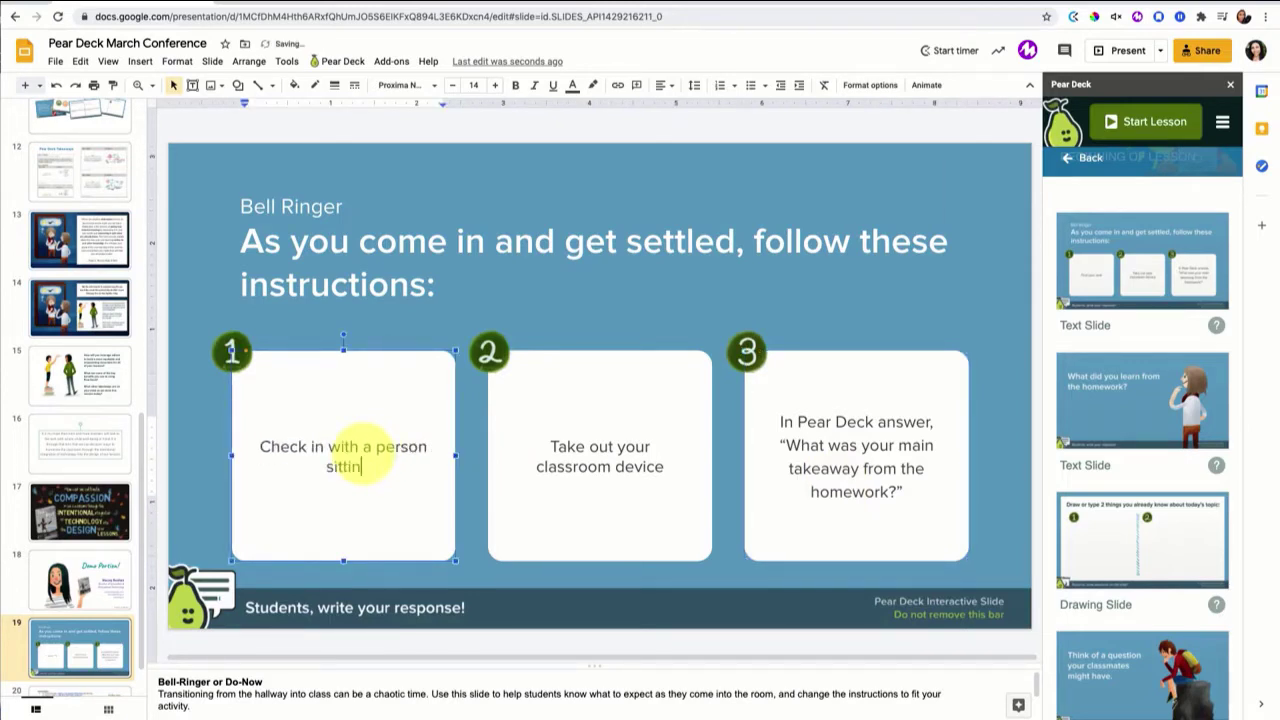
left_click(610, 478)
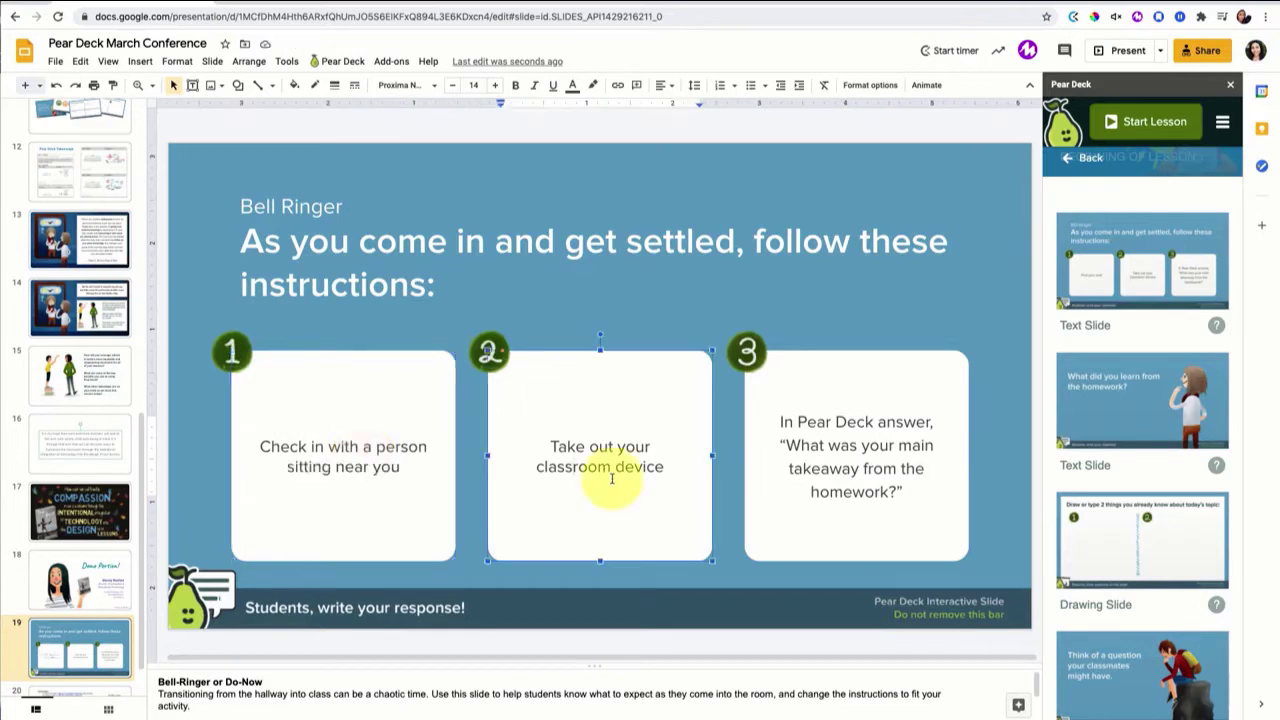
type("and class materials")
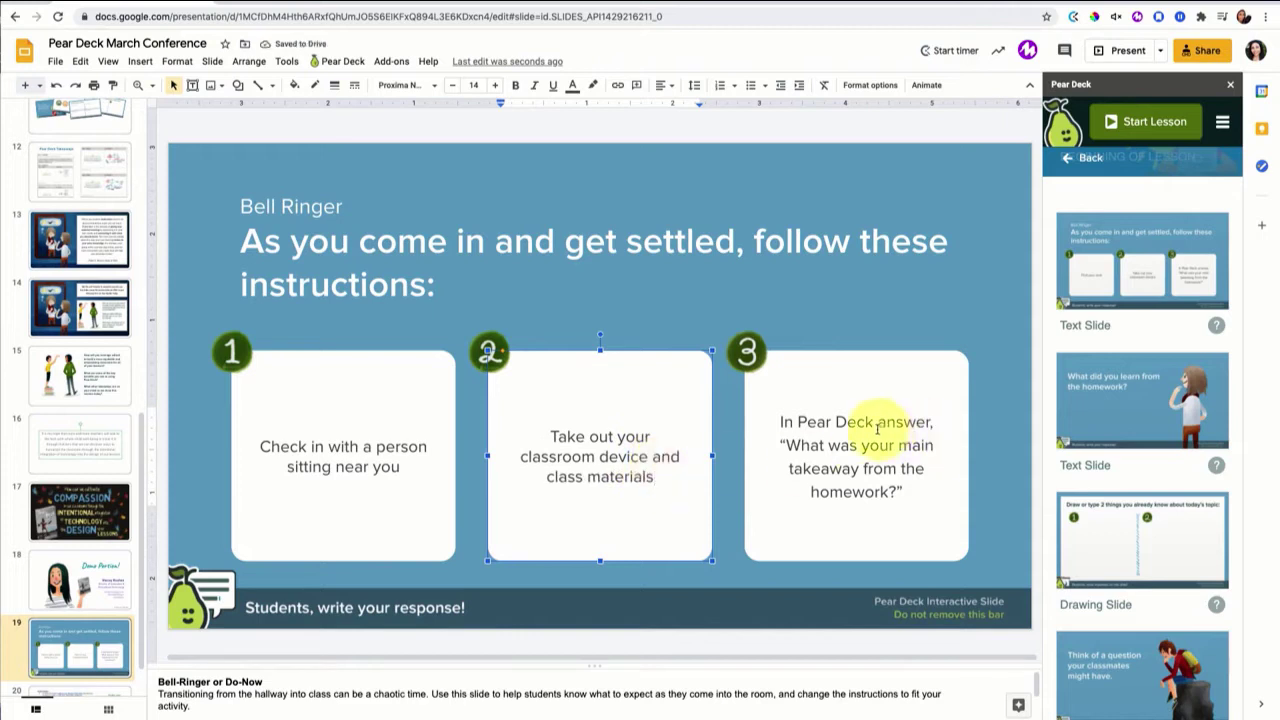
left_click_drag(836, 441, 898, 491)
type("did you learn")
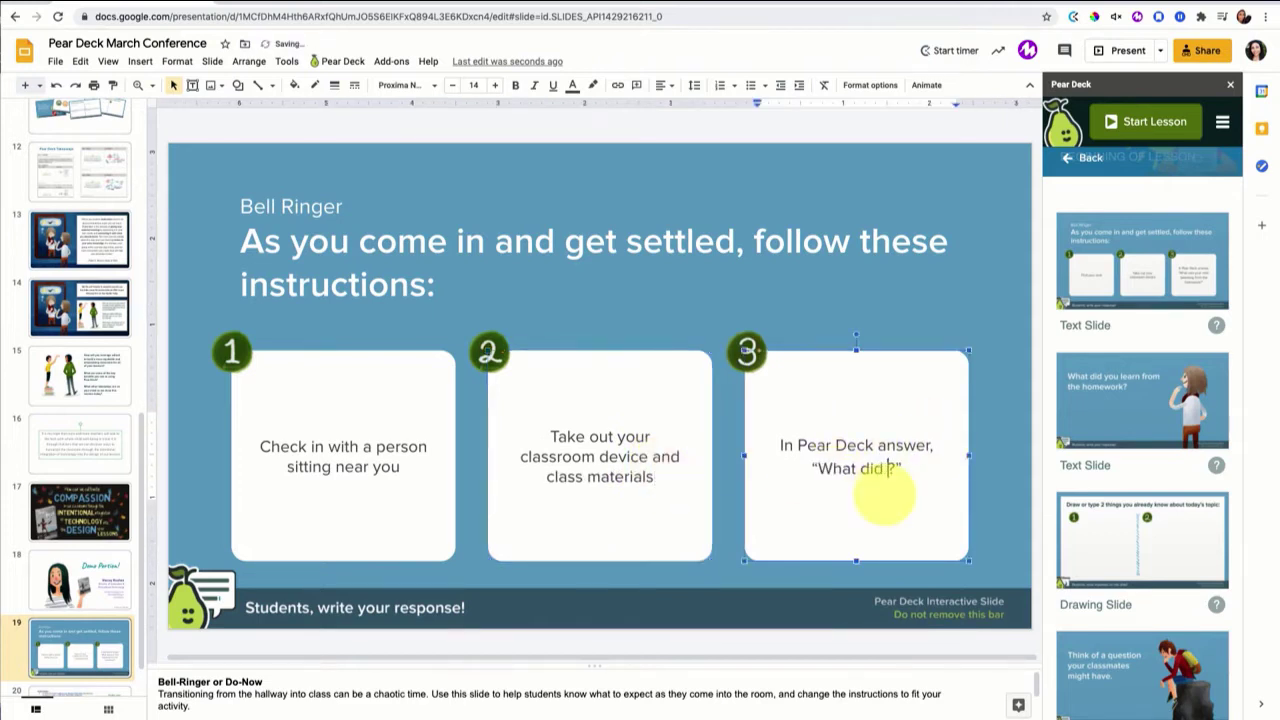
type(" about your cla")
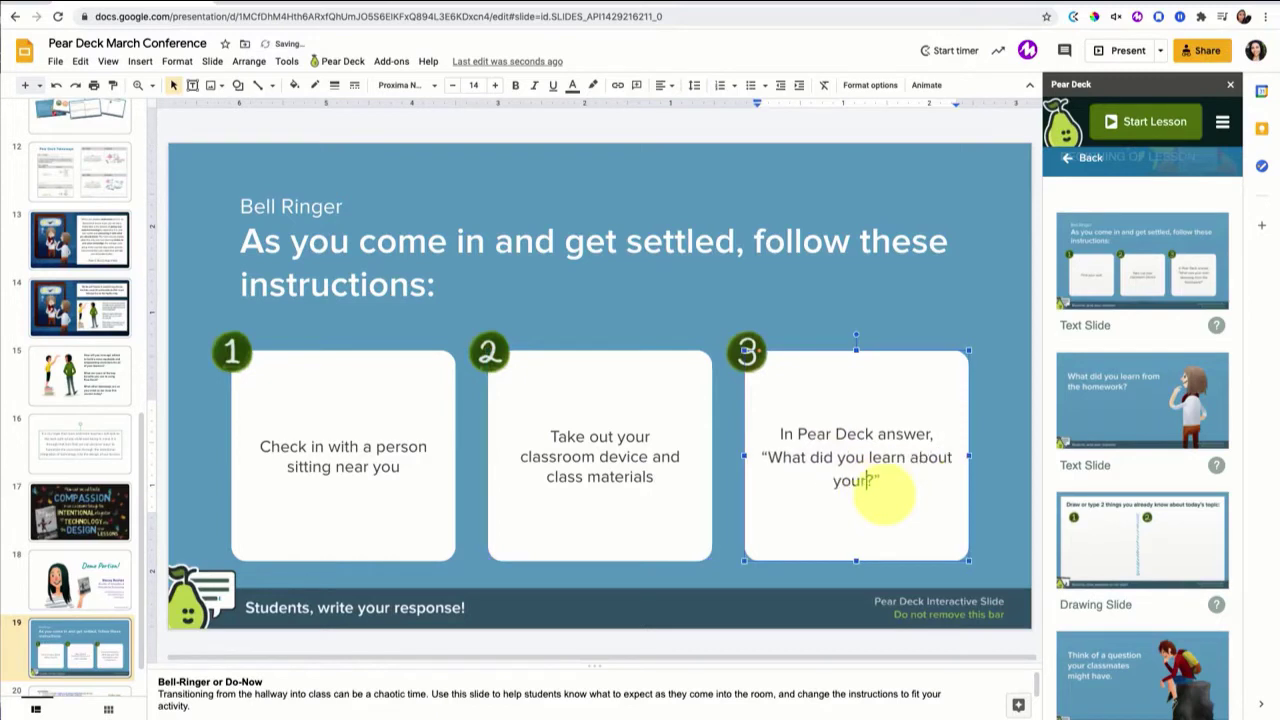
type("ssmate")
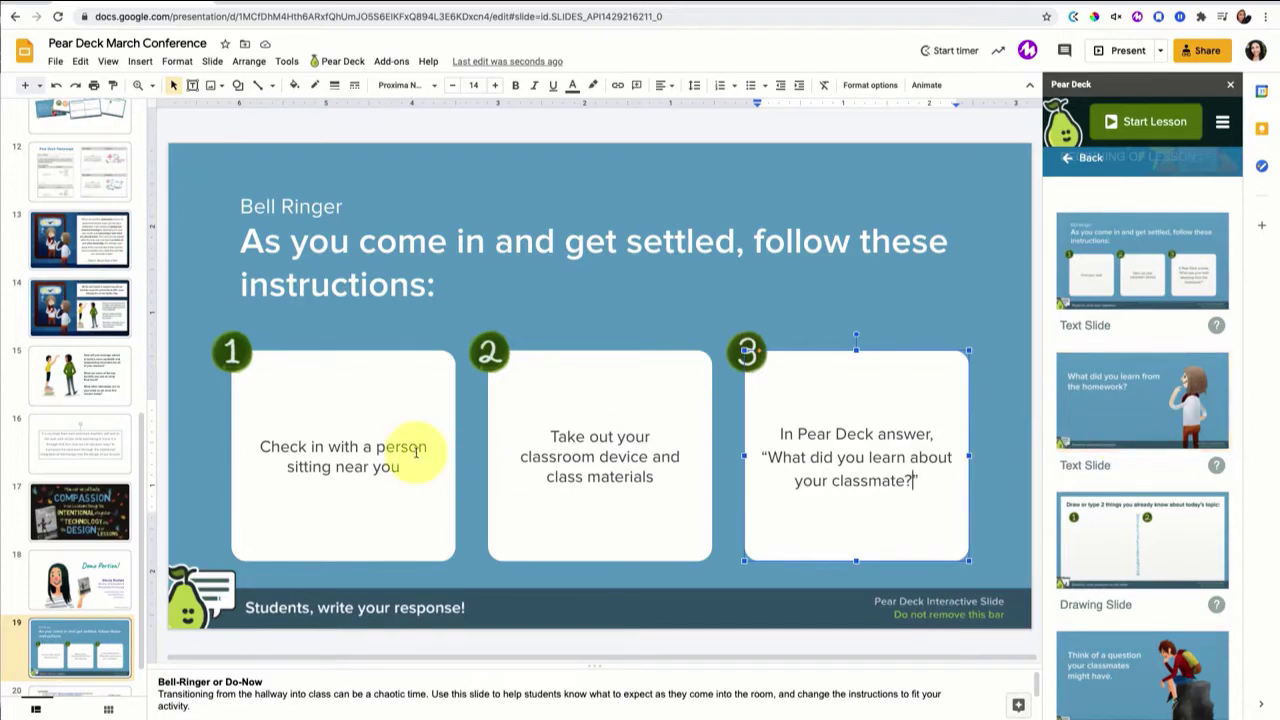
- Scroll the Beginning of Lesson templates, then go back and open the During Lesson templates
scroll(1140, 420, "down", 2)
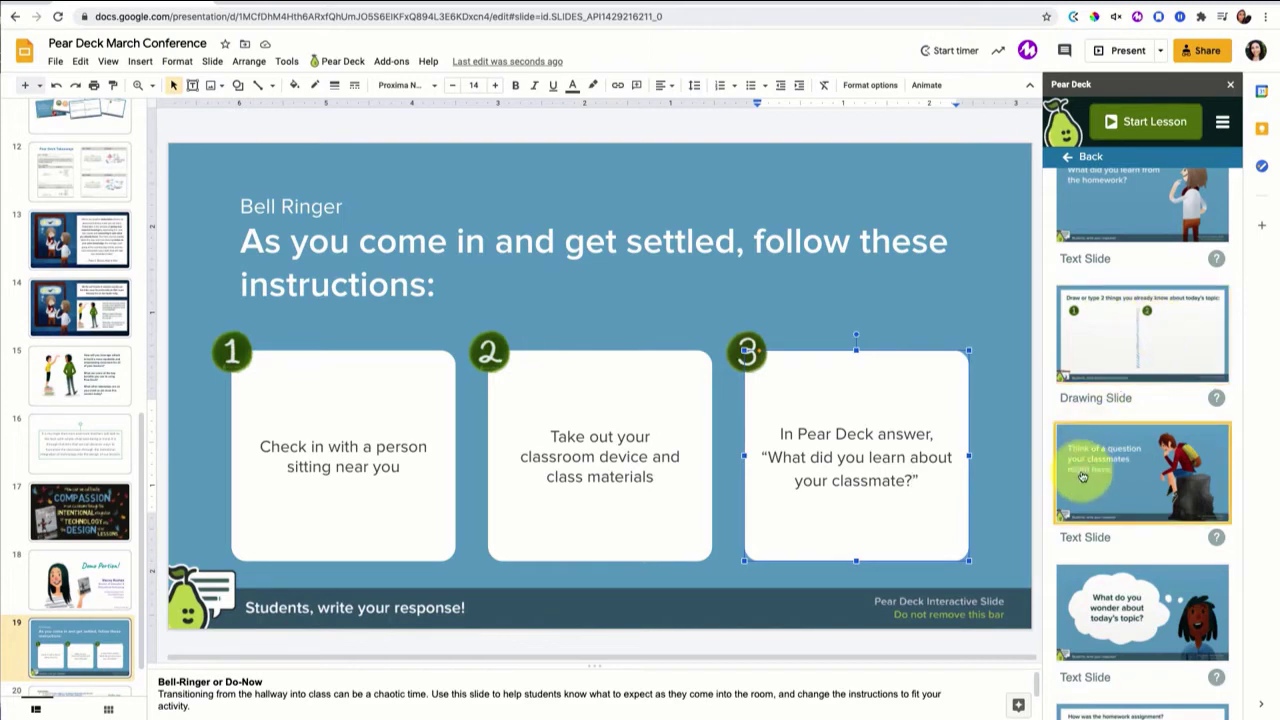
scroll(1082, 477, "down", 2)
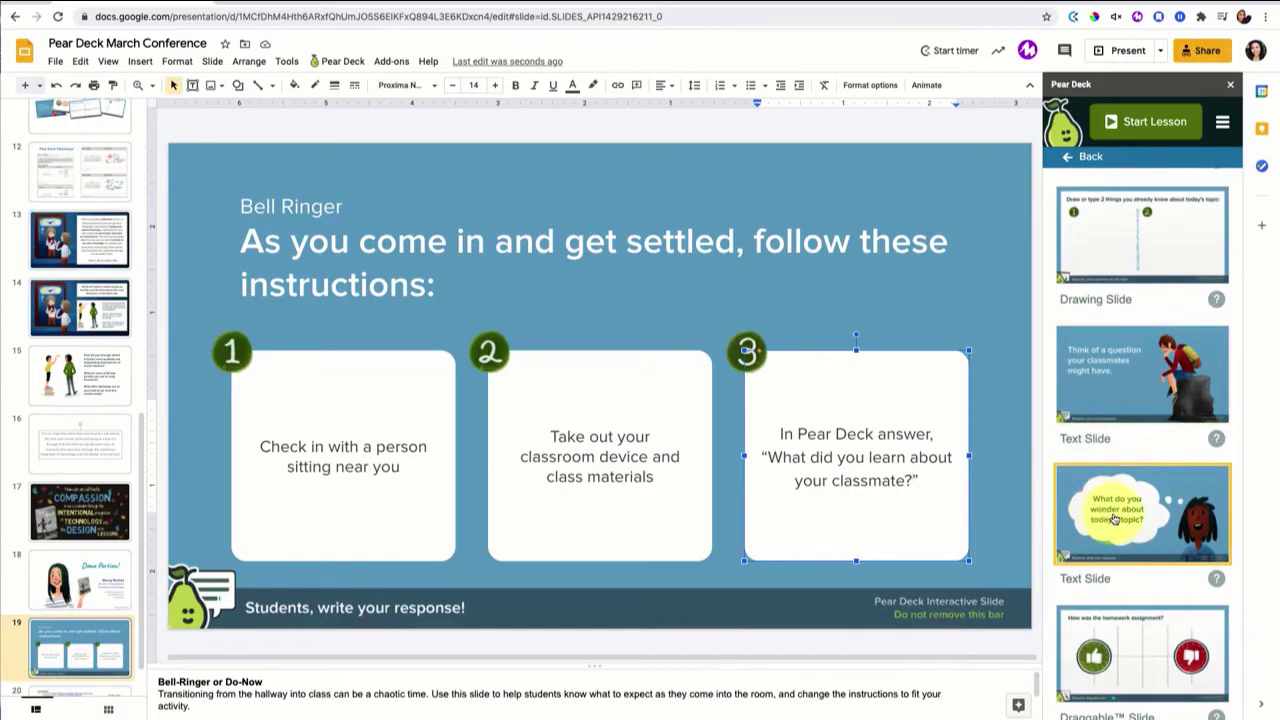
scroll(1115, 520, "down", 1)
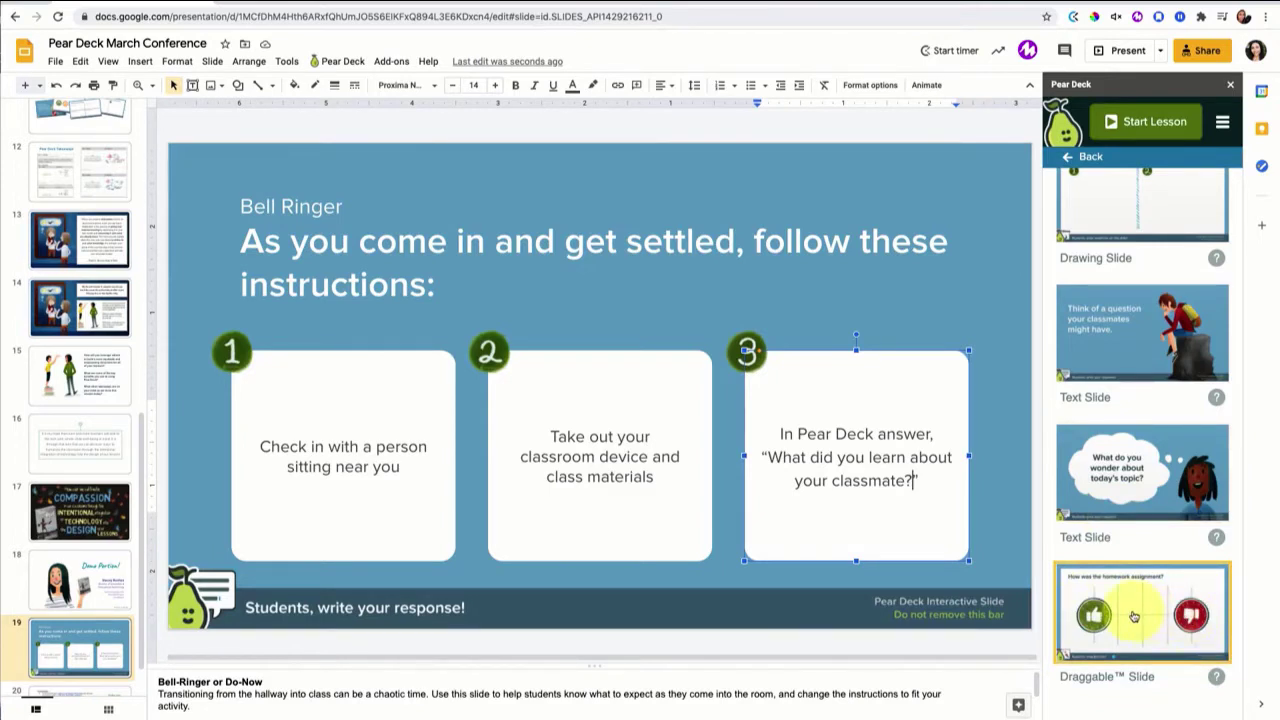
scroll(1176, 432, "up", 3)
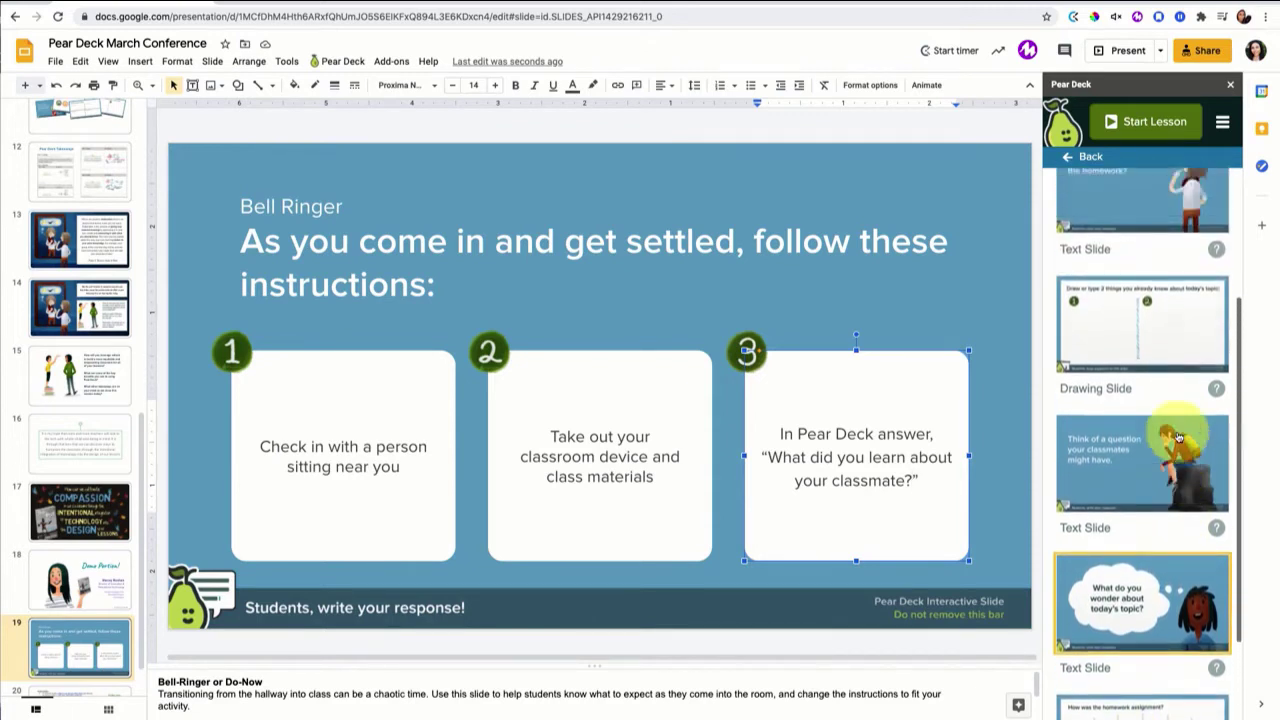
scroll(1176, 432, "up", 2)
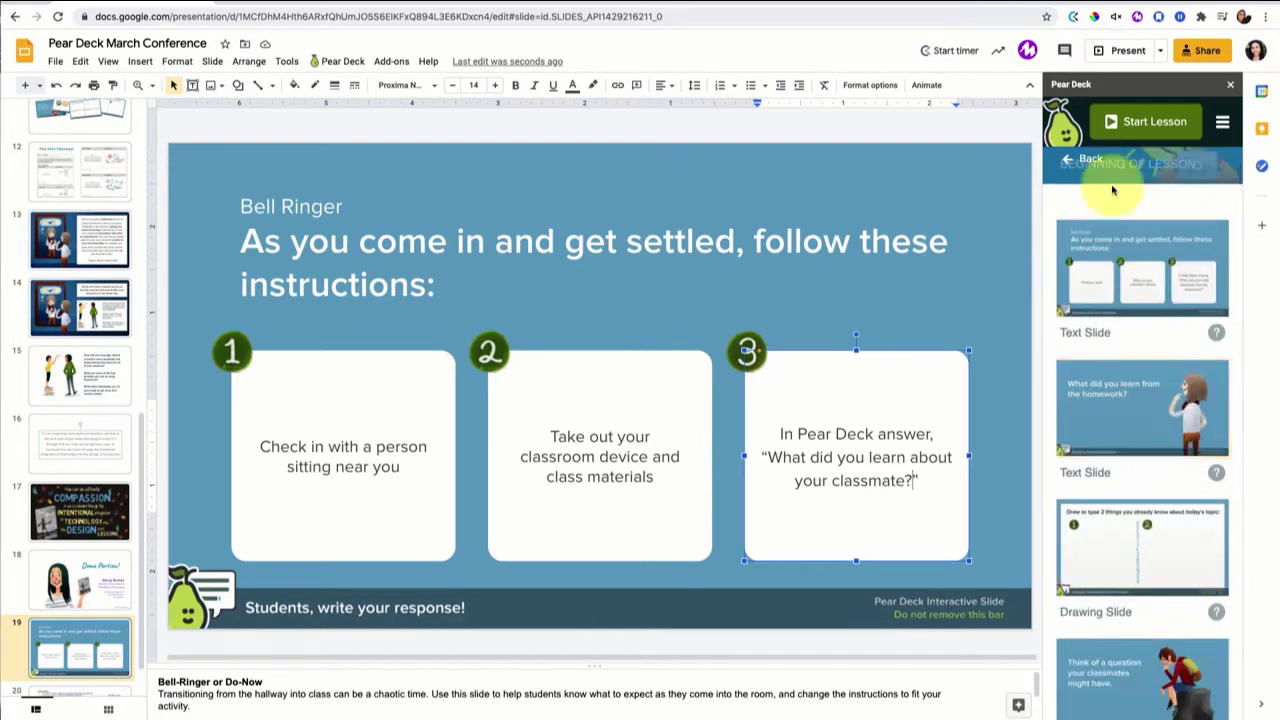
left_click(1066, 159)
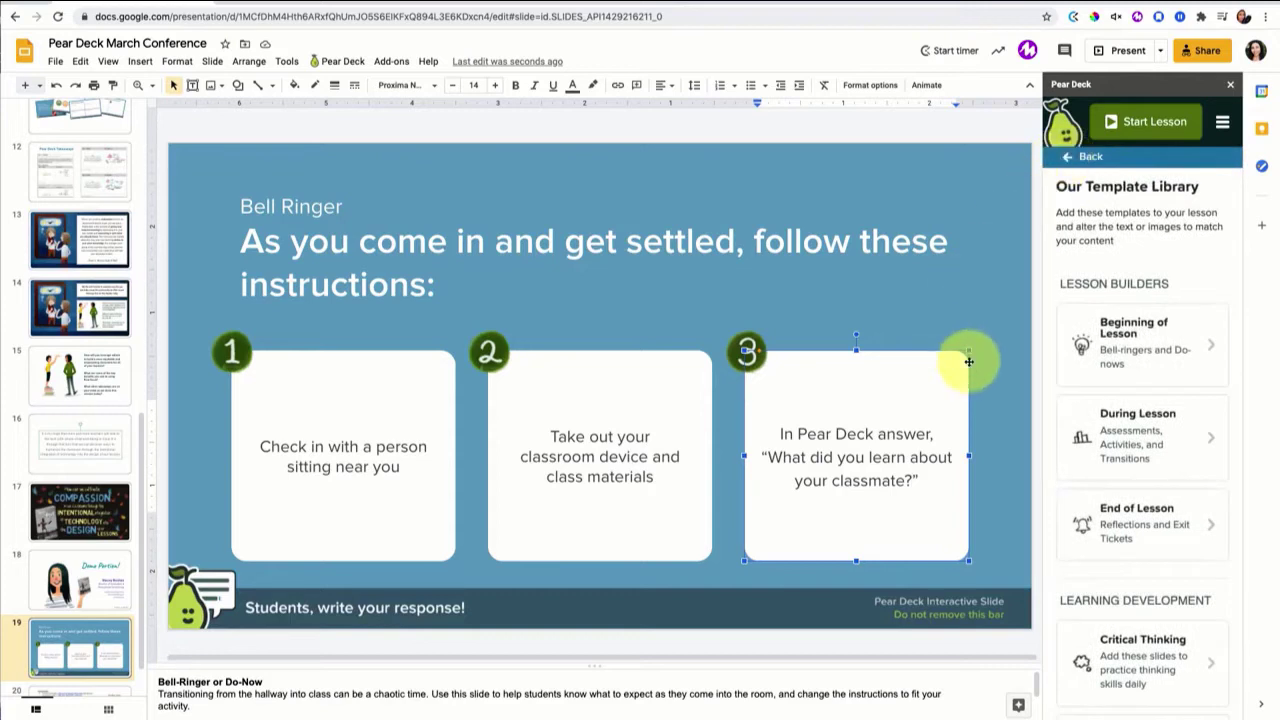
left_click(1076, 418)
scroll(1110, 420, "down", 1)
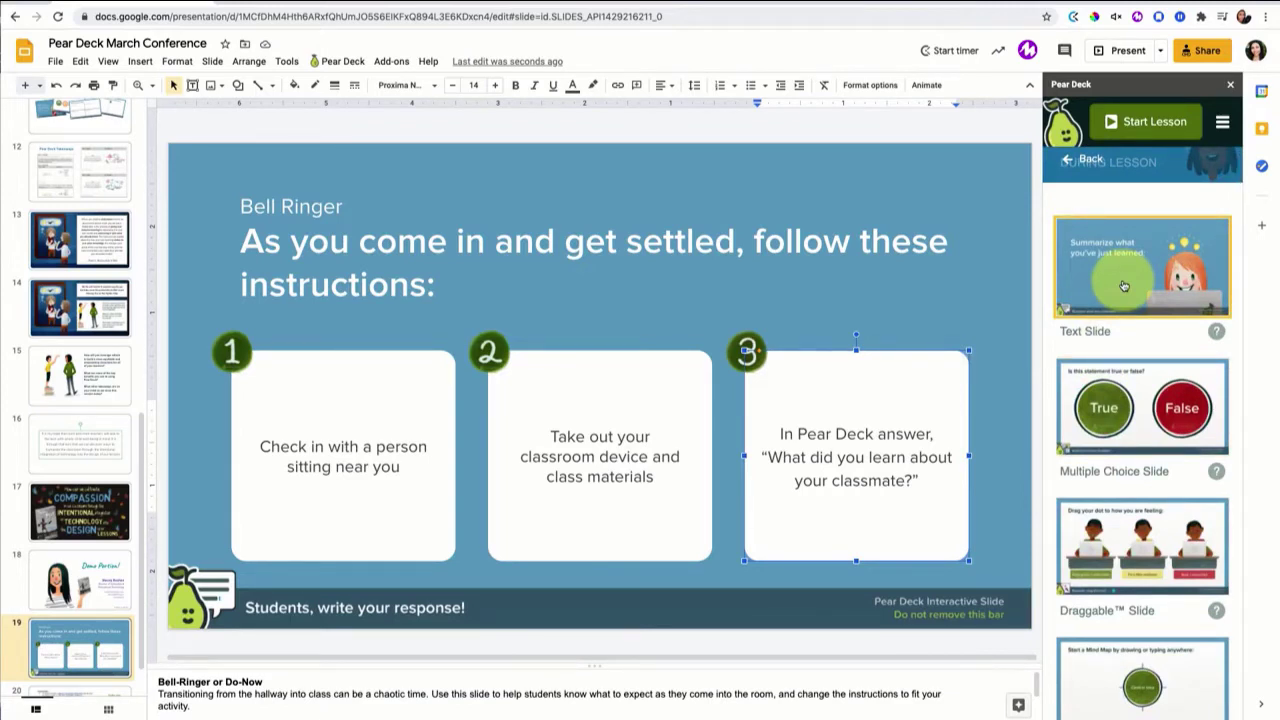
scroll(1124, 286, "down", 2)
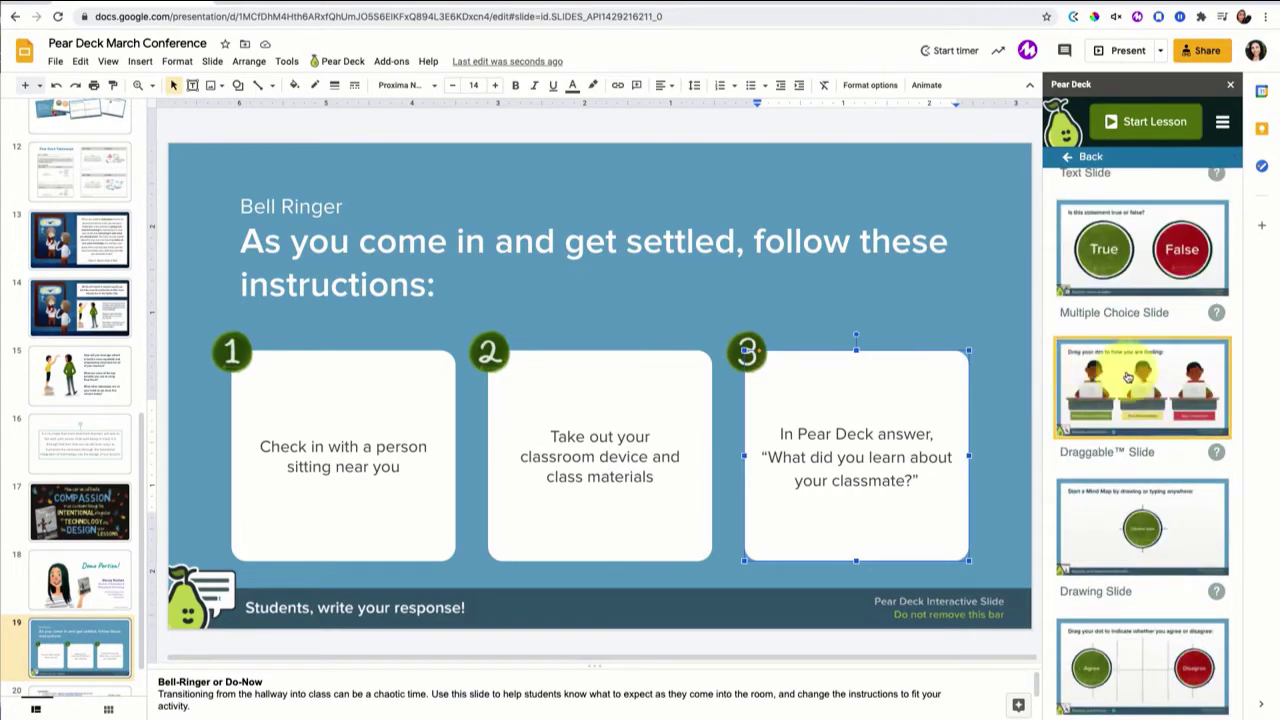
- Insert the draggable Temperature Check slide and change its yellow 'I'm a little confused' label to 'Editable'
left_click(1127, 376)
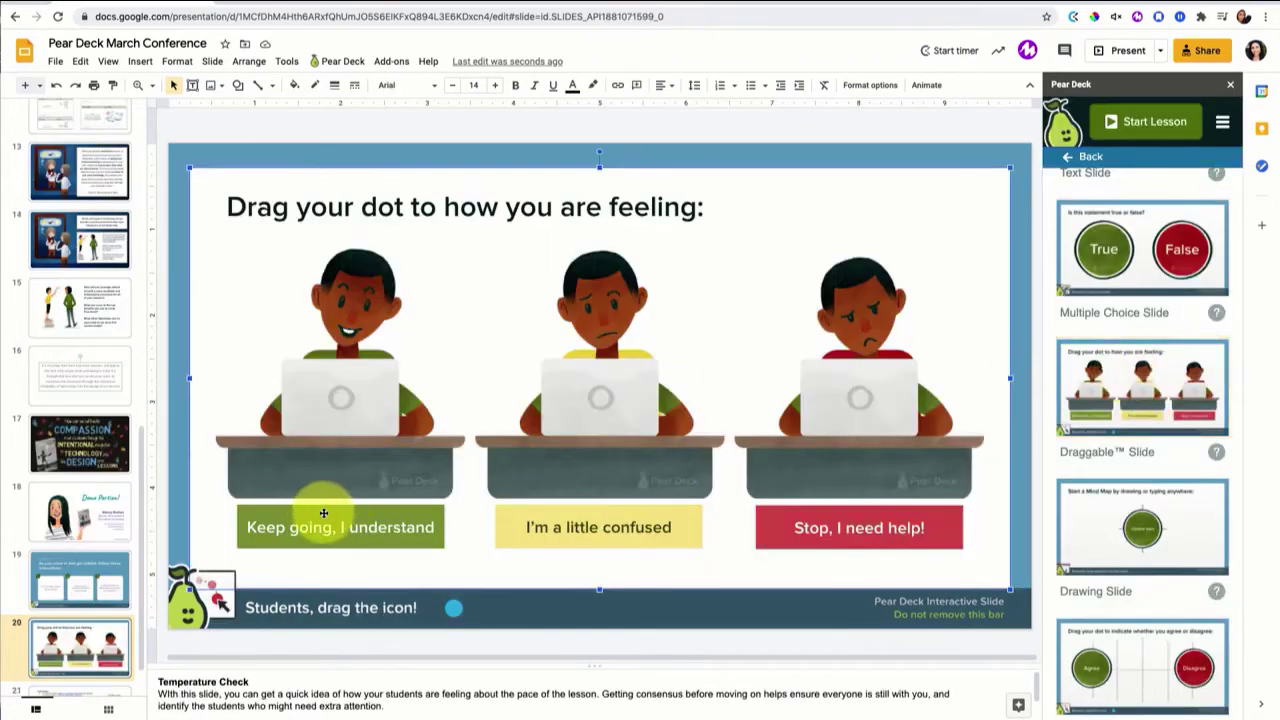
left_click(340, 527)
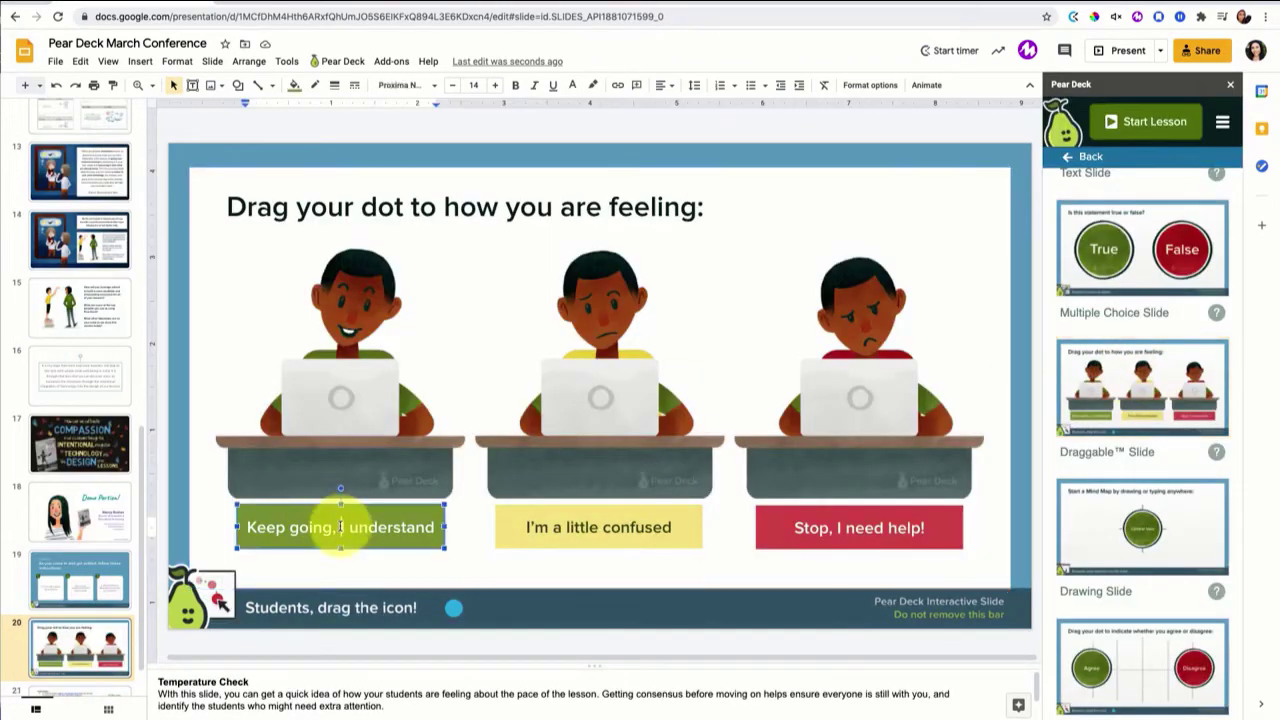
triple_click(588, 527)
type("Editable")
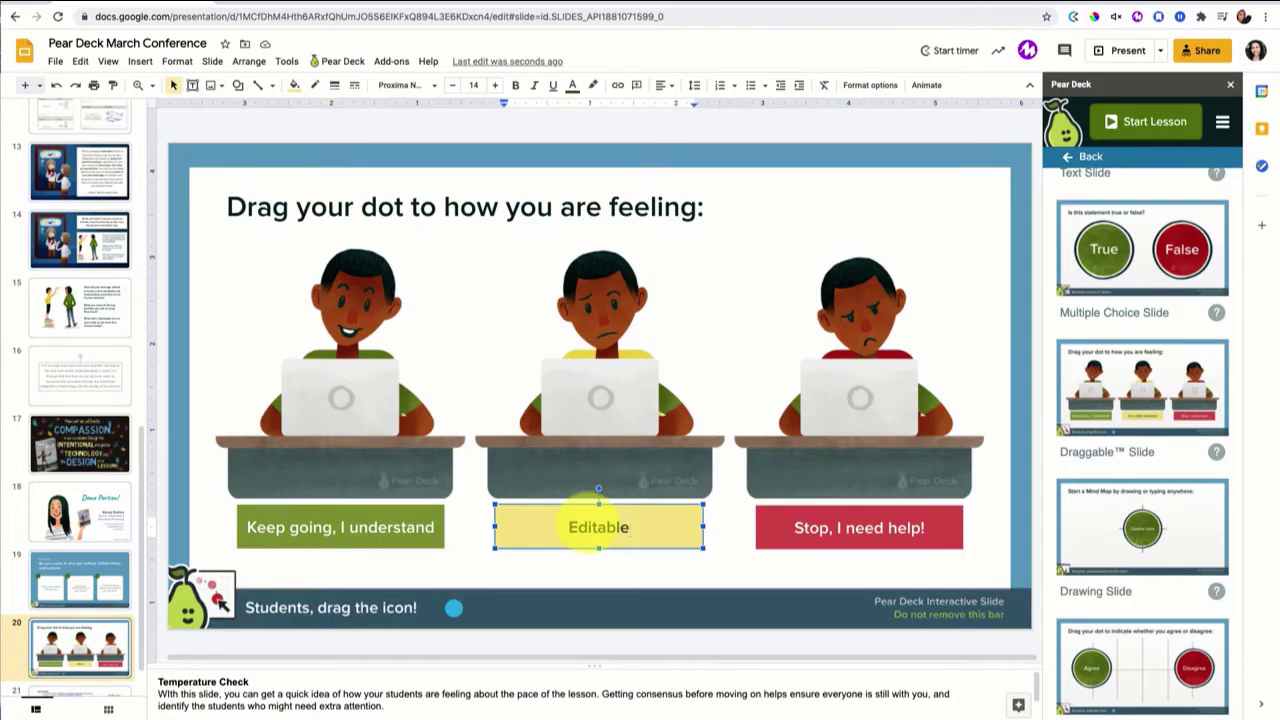
left_click(795, 538)
left_click(651, 543)
left_click(350, 548)
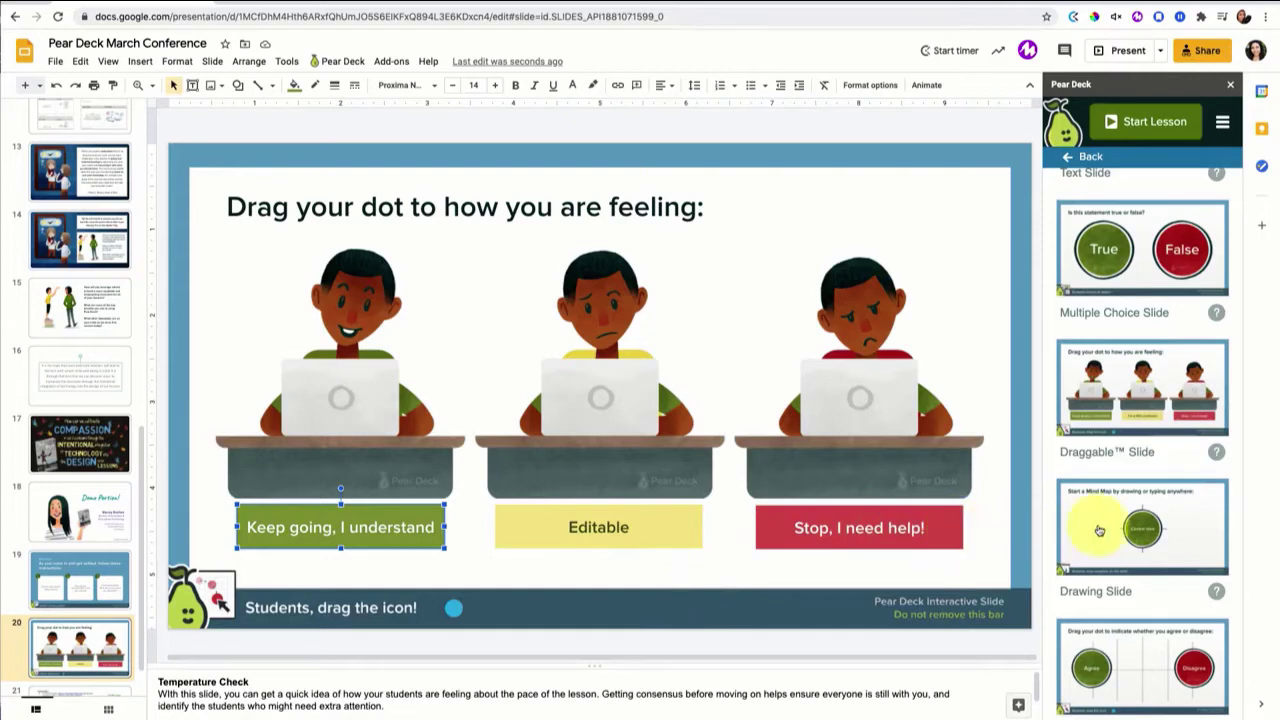
- Scroll down the During Lesson templates and insert the Instructions slide as slide 21
scroll(1135, 530, "down", 2)
scroll(1135, 530, "down", 2)
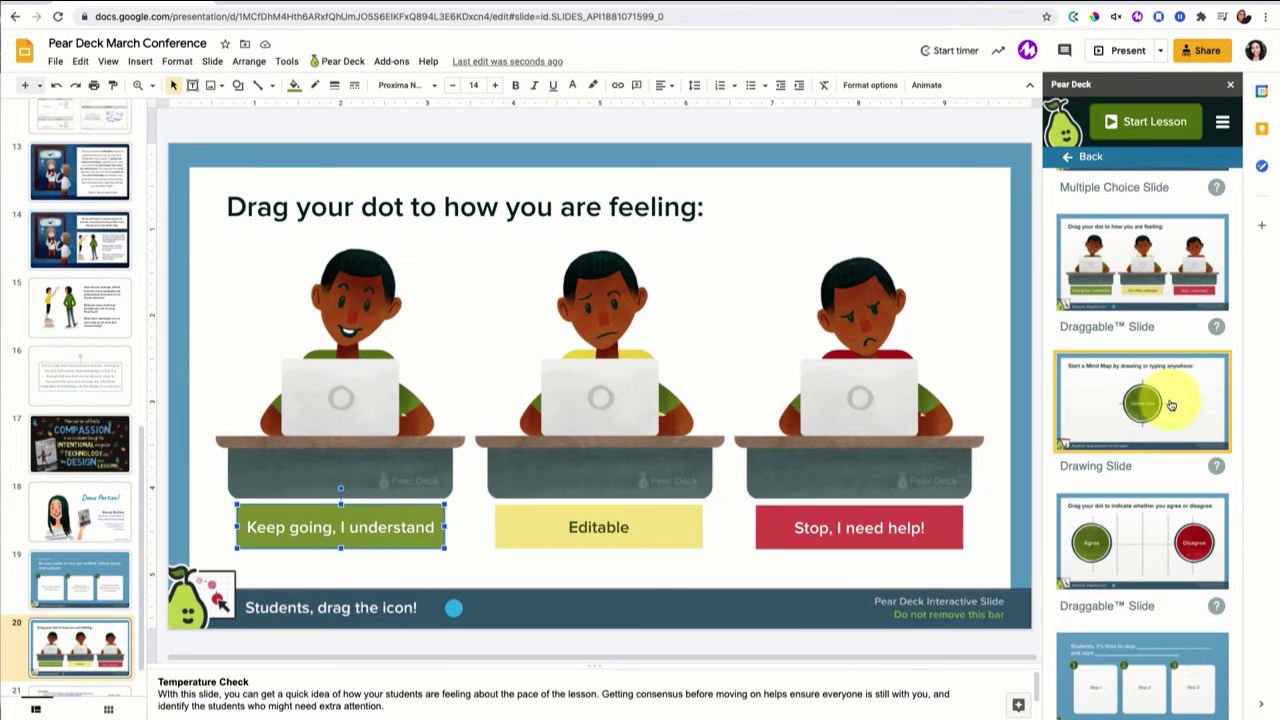
scroll(1171, 404, "down", 1)
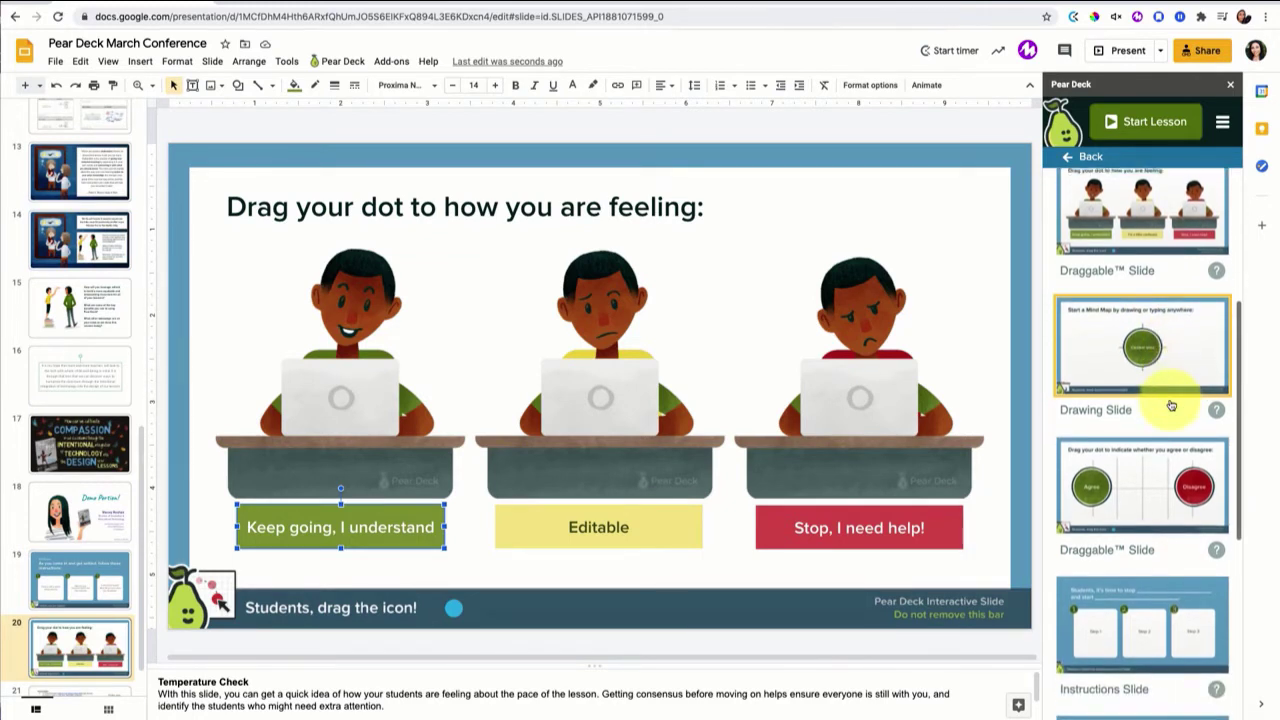
scroll(1171, 404, "down", 2)
left_click(1162, 511)
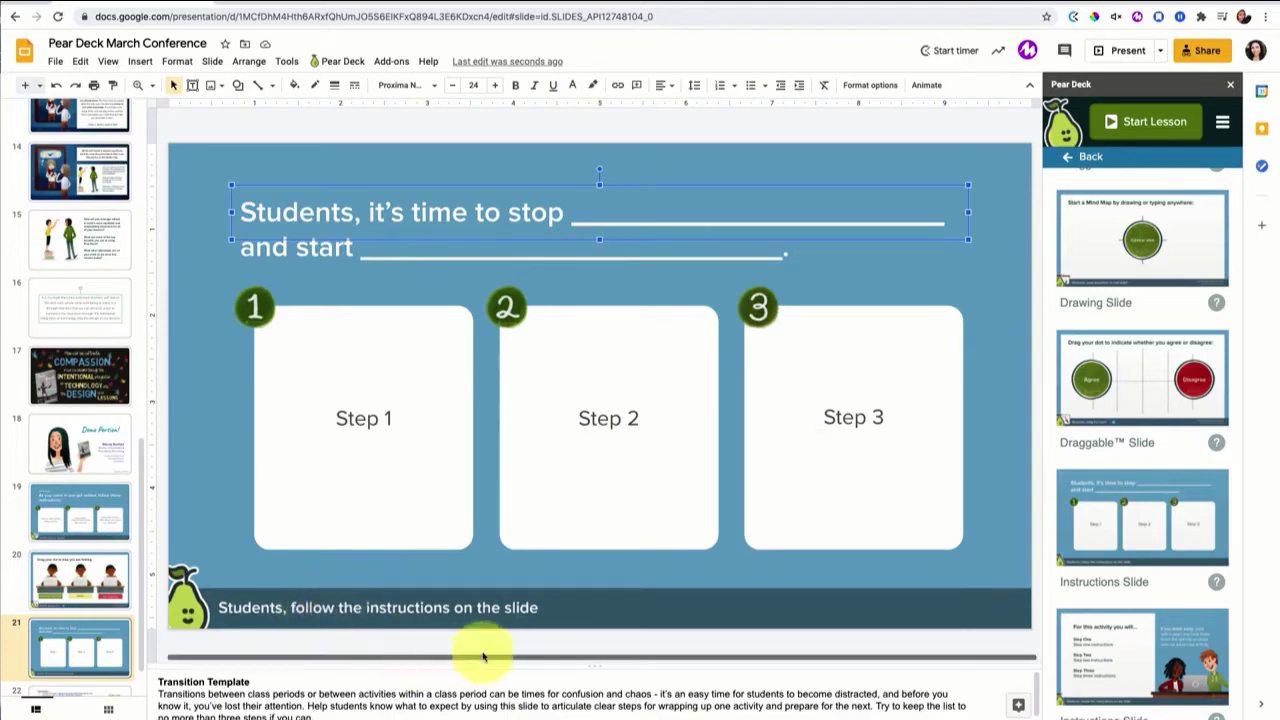
- Check the new slide's caption bar and Step 1 box, then return to the Template Library overview
left_click(543, 620)
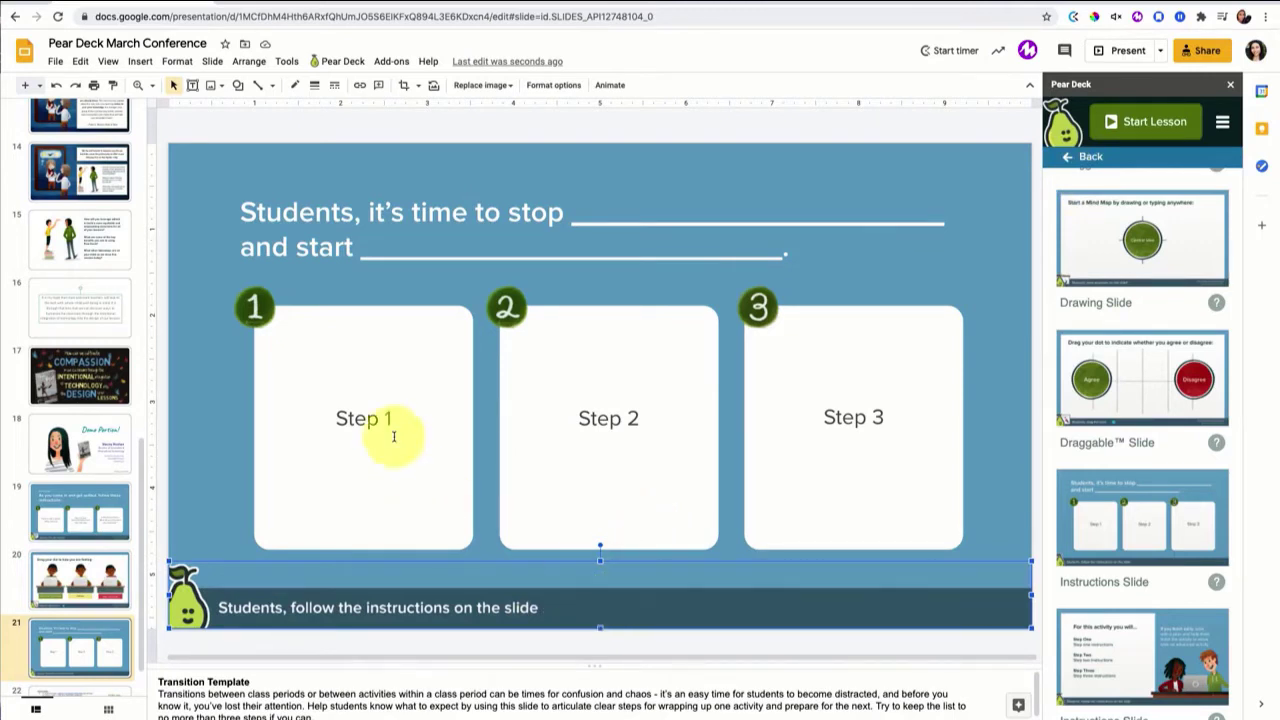
left_click(368, 420)
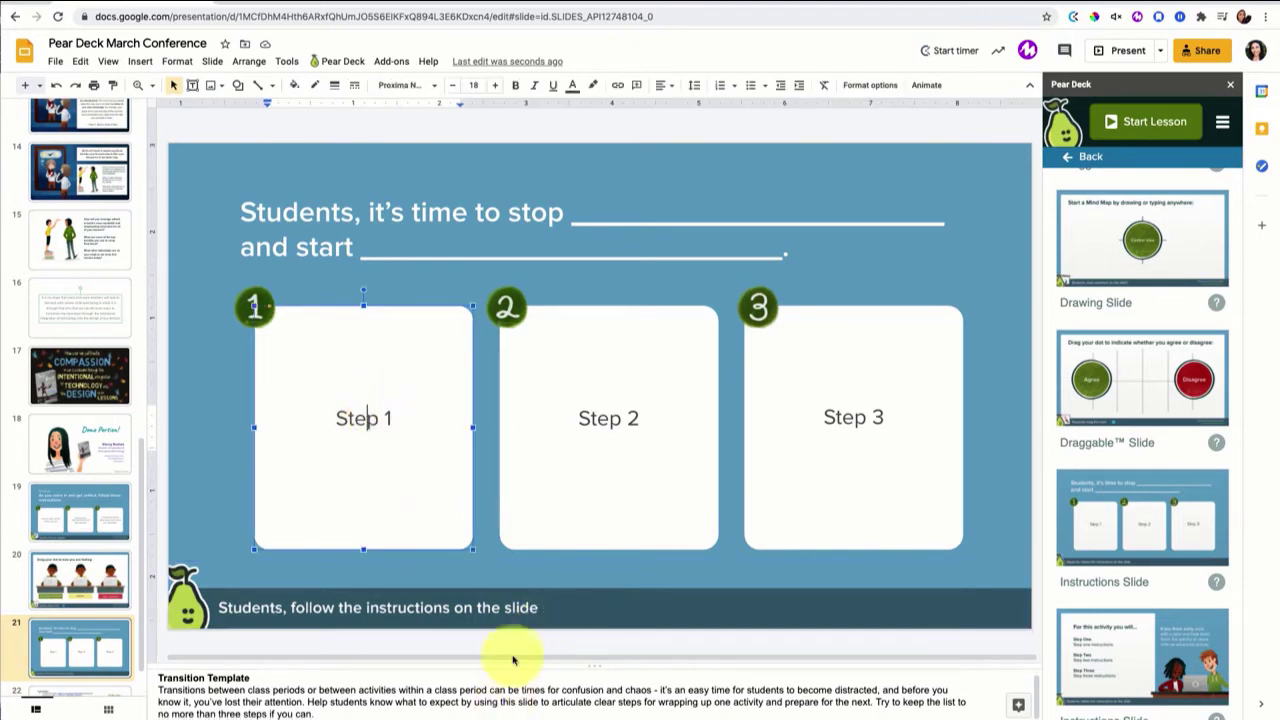
left_click(520, 607)
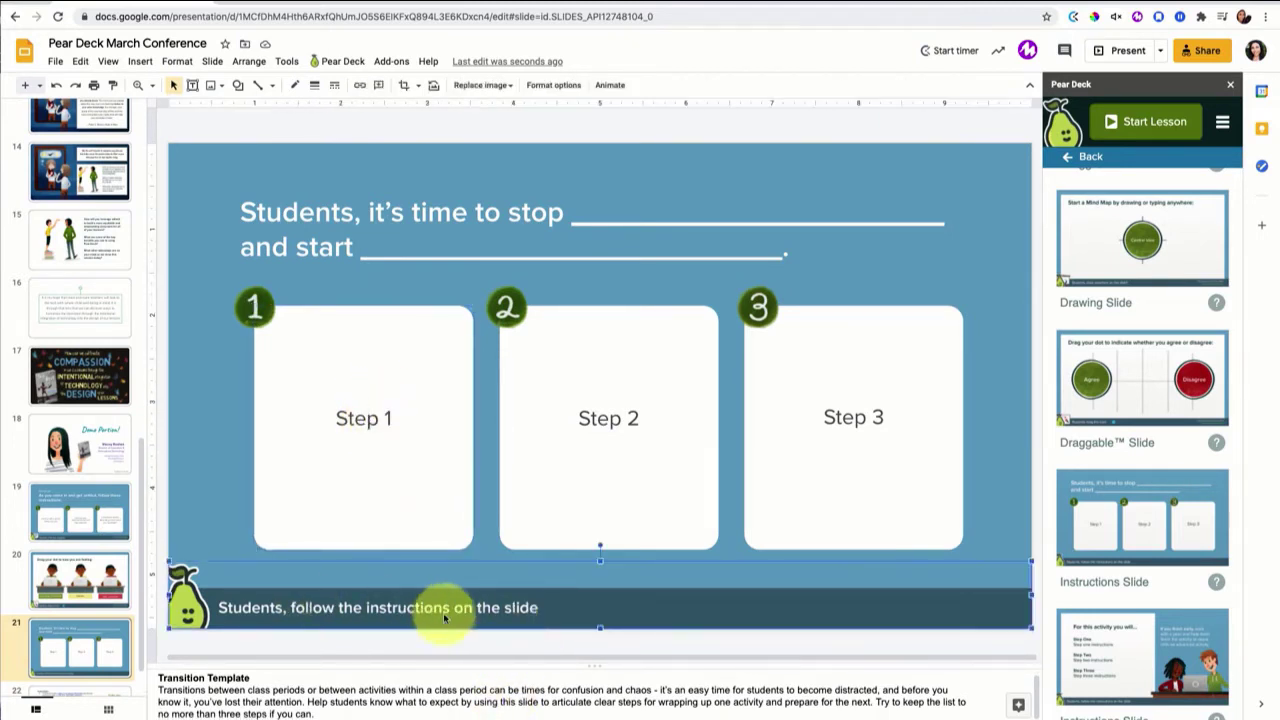
left_click(1063, 163)
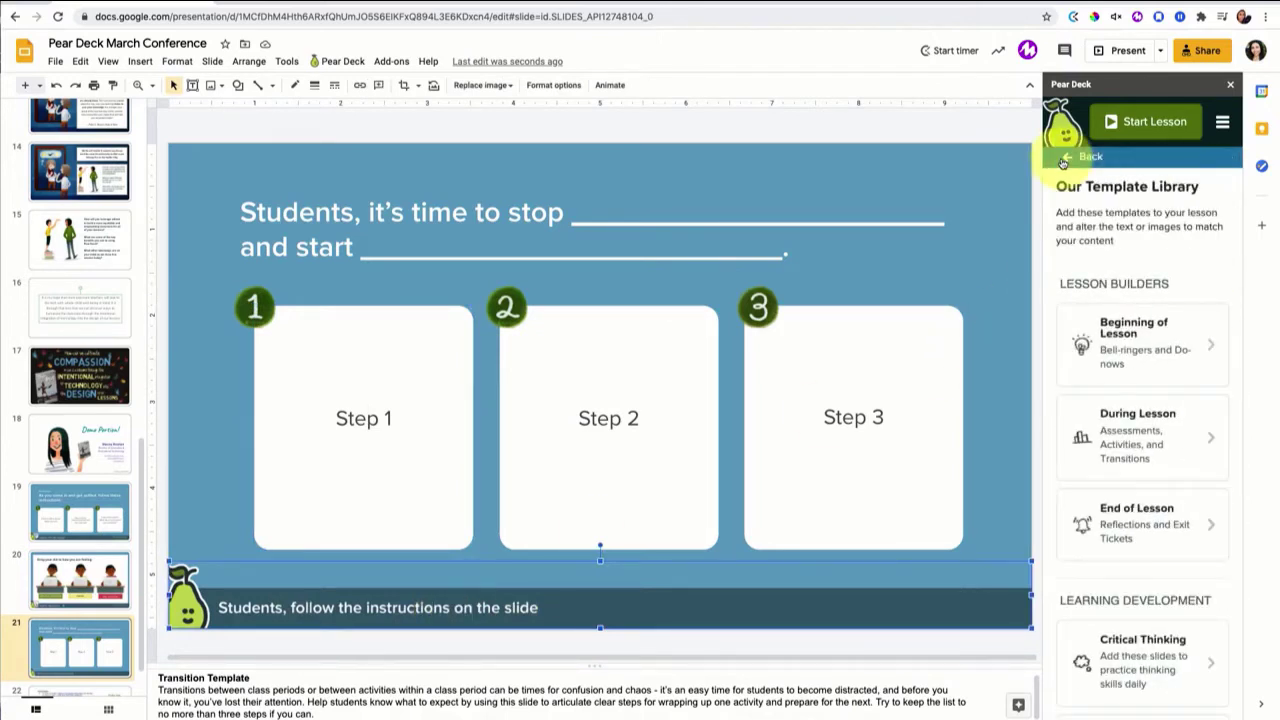
- Delete the instructions banner and add a Pear Deck Draw question to the slide
left_click(1063, 163)
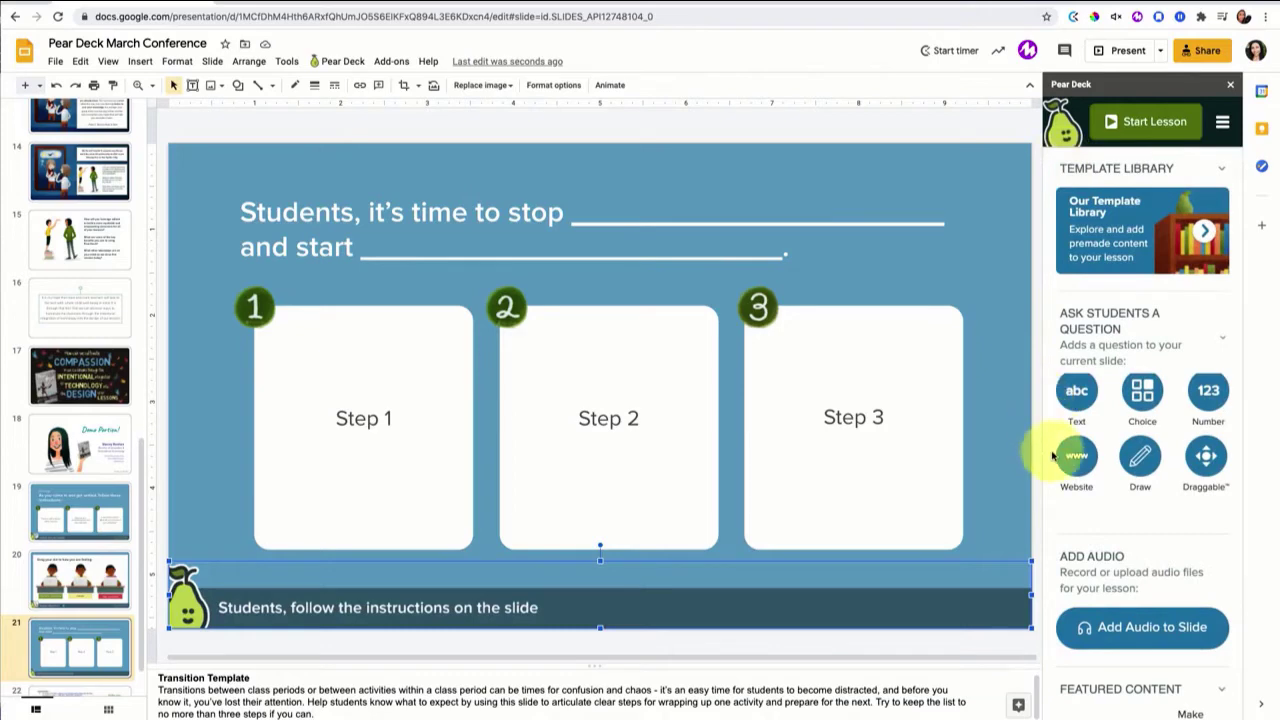
left_click(1143, 458)
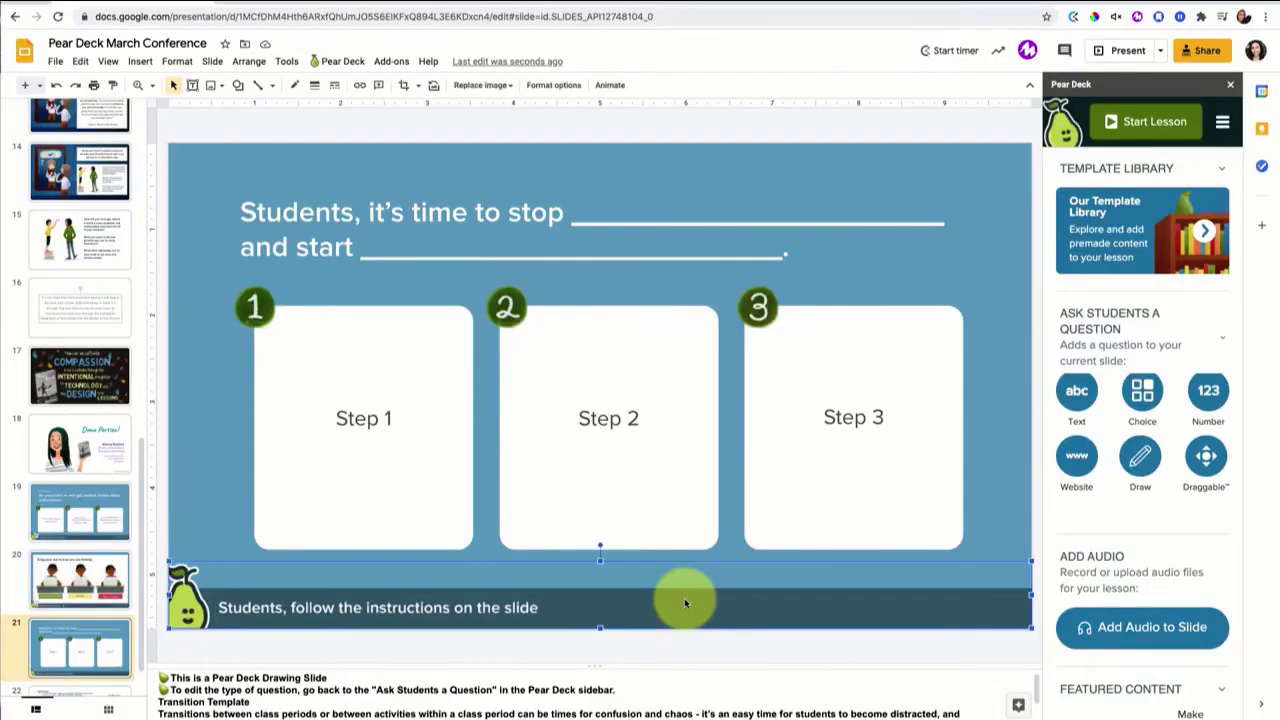
key("Delete")
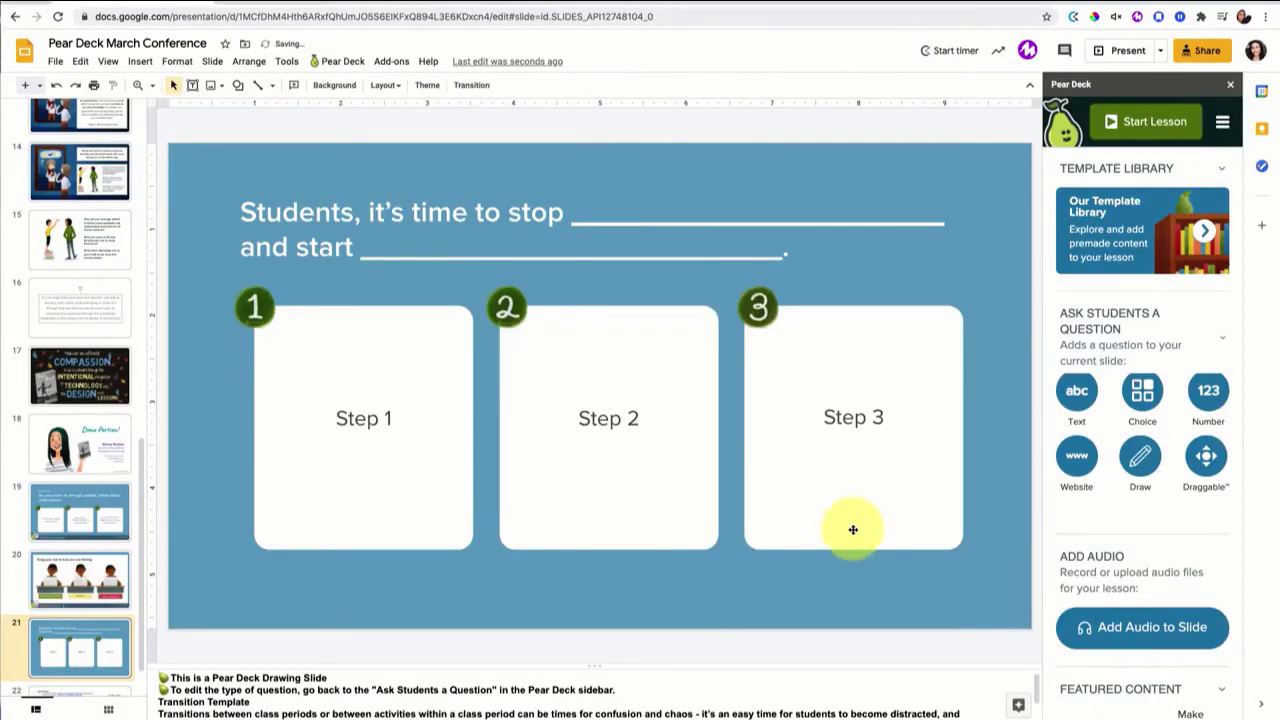
left_click(1150, 467)
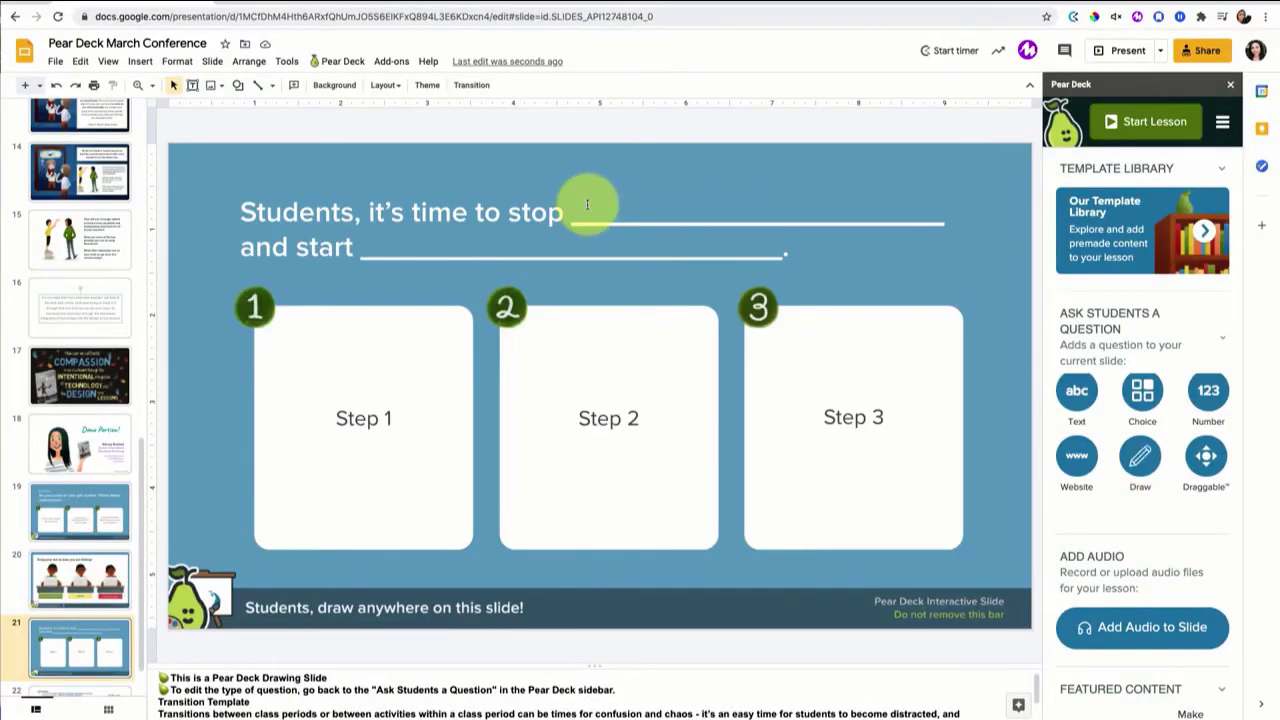
- Clear the Step 1 and Step 2 placeholder text from the slide's boxes
left_click(429, 434)
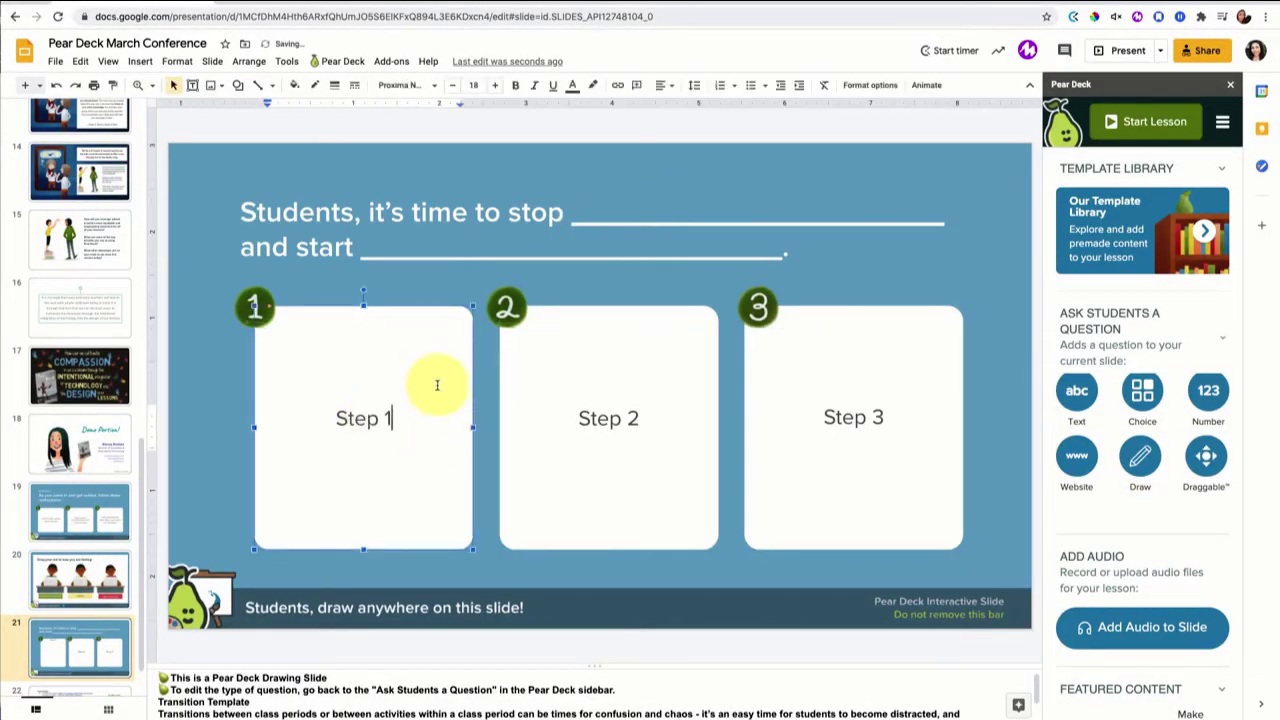
triple_click(377, 416)
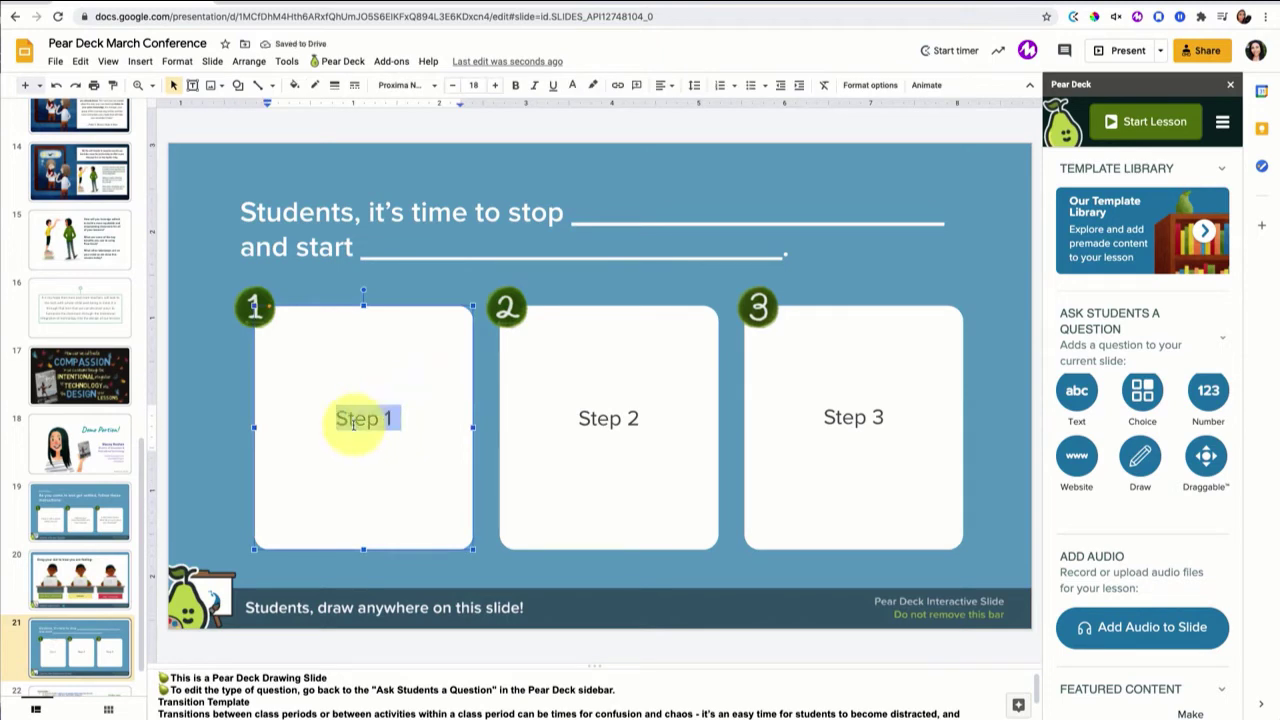
key("BackSpace")
triple_click(586, 420)
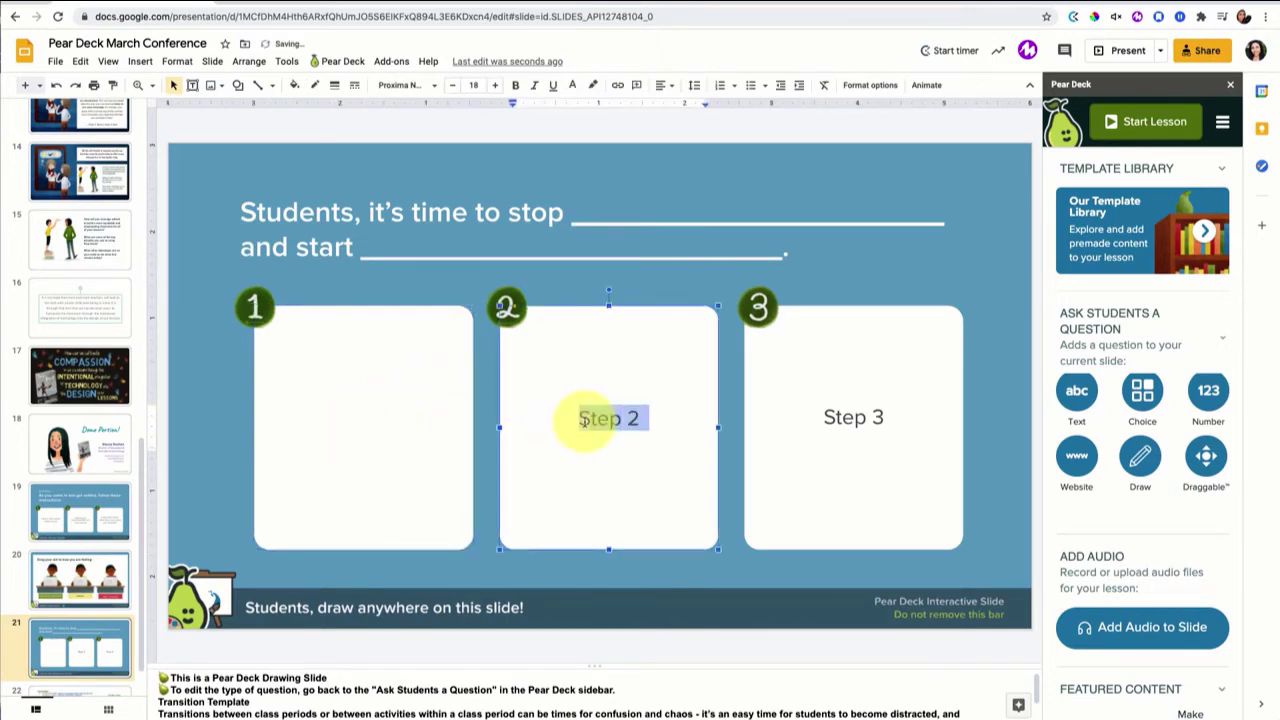
key("BackSpace")
left_click(491, 245)
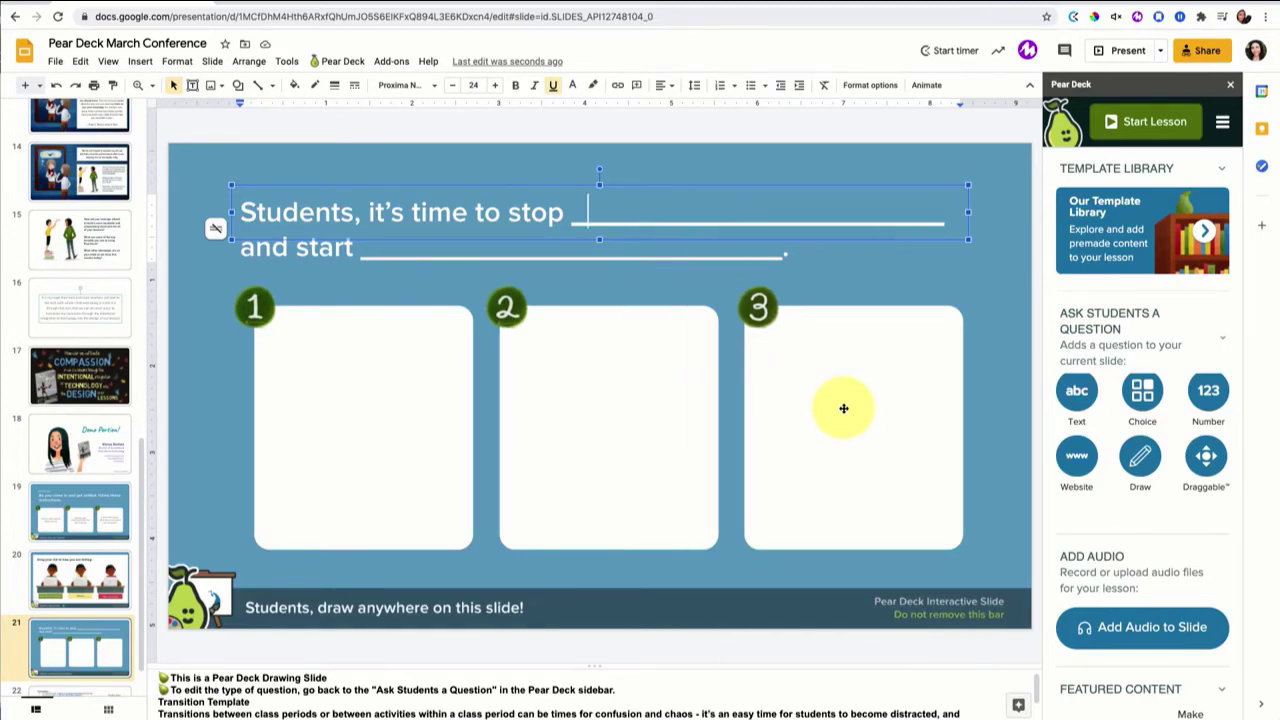
scroll(87, 600, "down", 1)
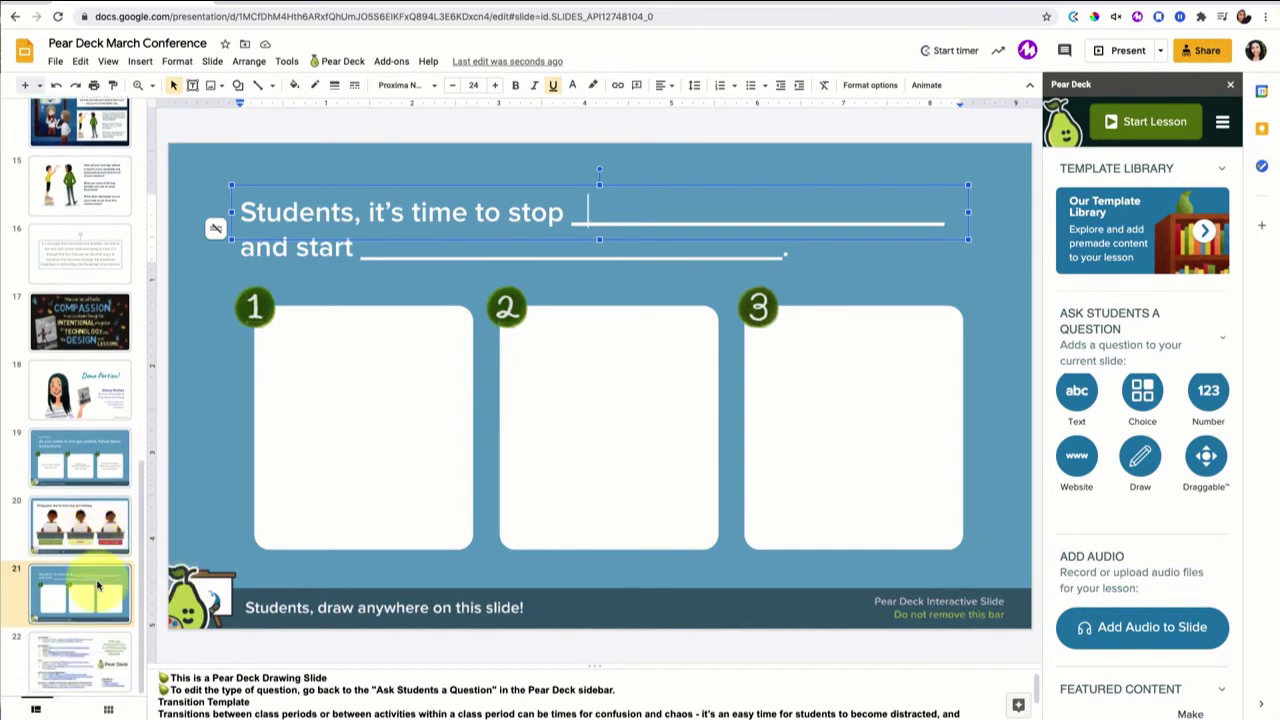
left_click(80, 607)
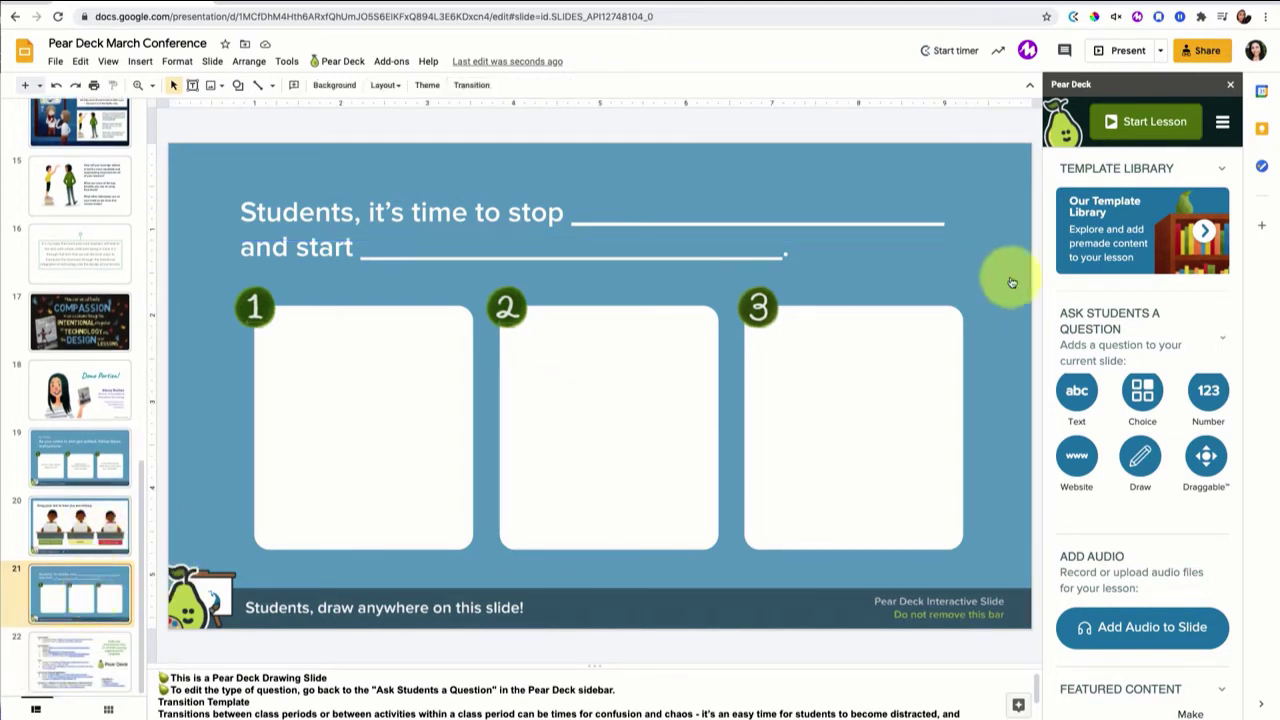
- Browse the During Lesson templates in the template library, then return to the categories
left_click(1179, 233)
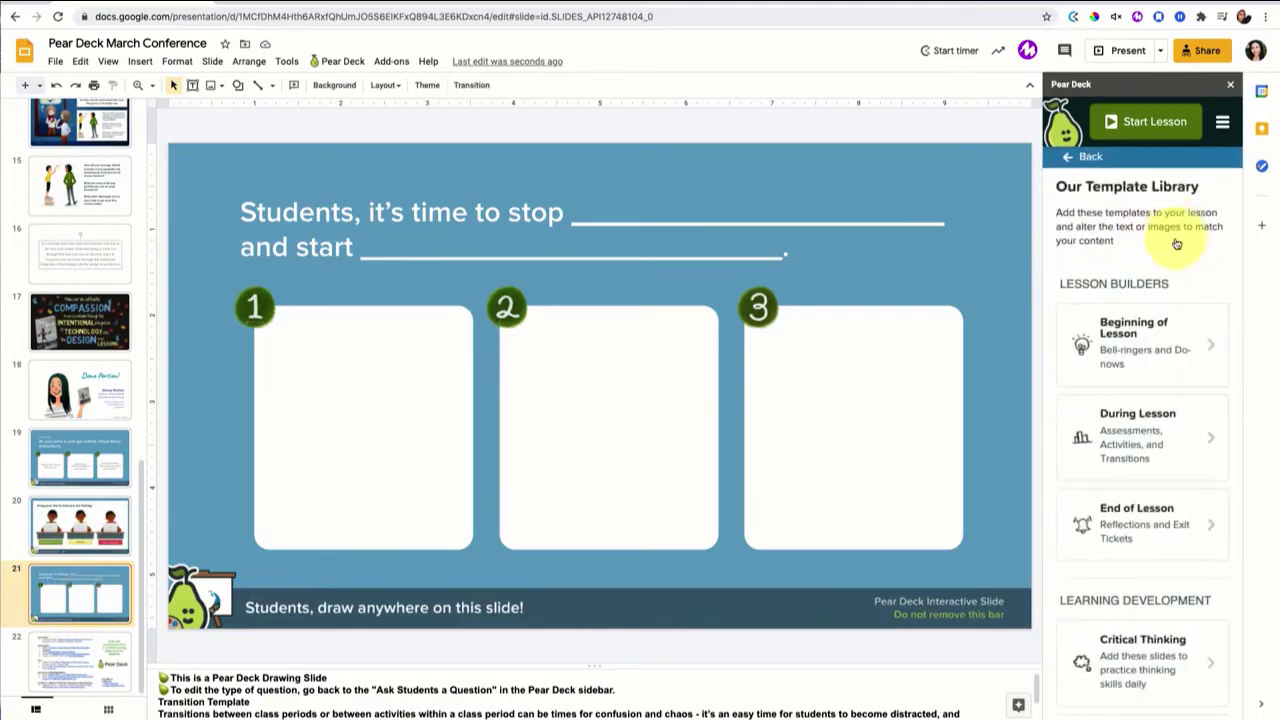
scroll(1157, 300, "down", 1)
left_click(1158, 324)
scroll(1160, 326, "down", 8)
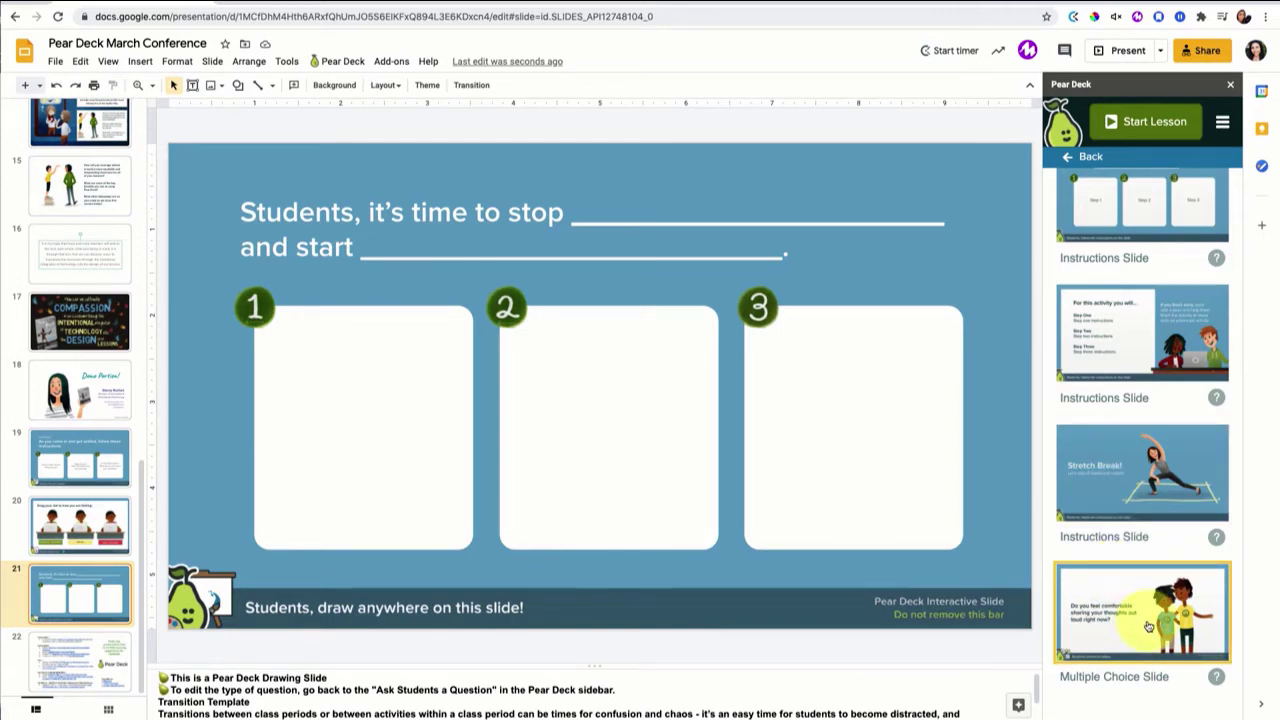
left_click(1066, 157)
- Browse through the End of Lesson templates and go back to the category list
scroll(1100, 355, "down", 1)
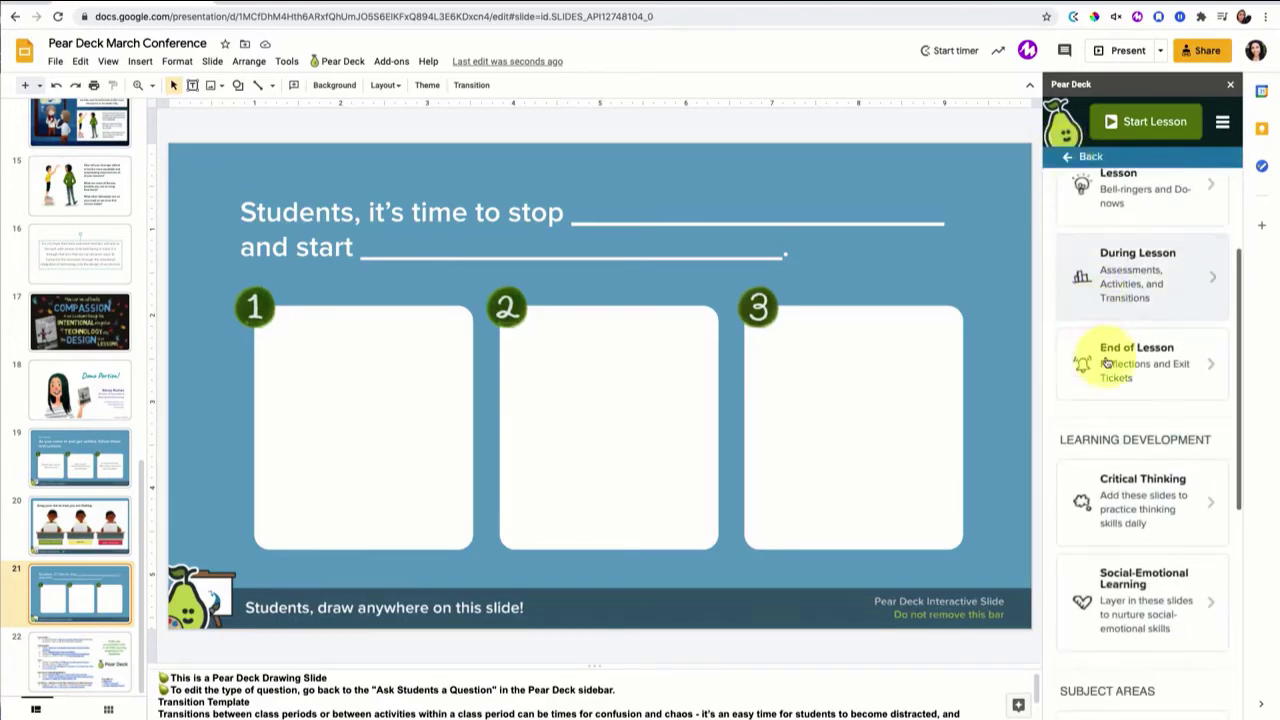
left_click(1143, 360)
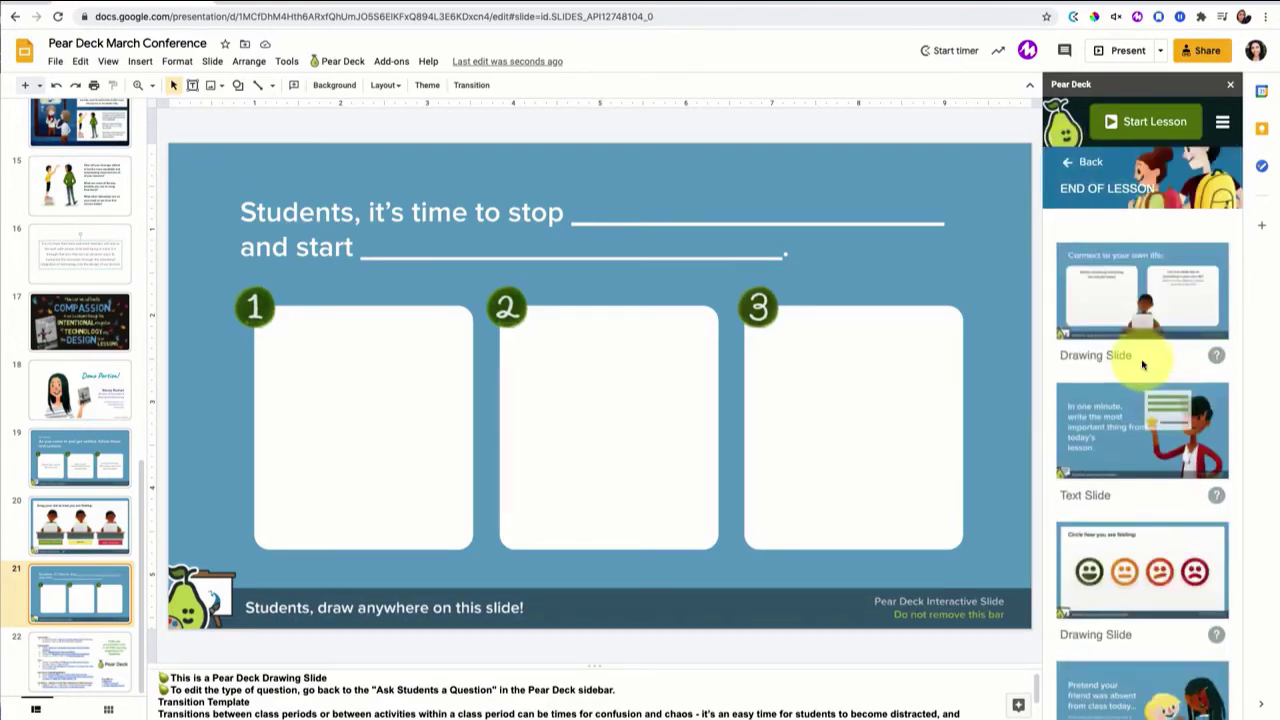
scroll(1143, 365, "down", 1)
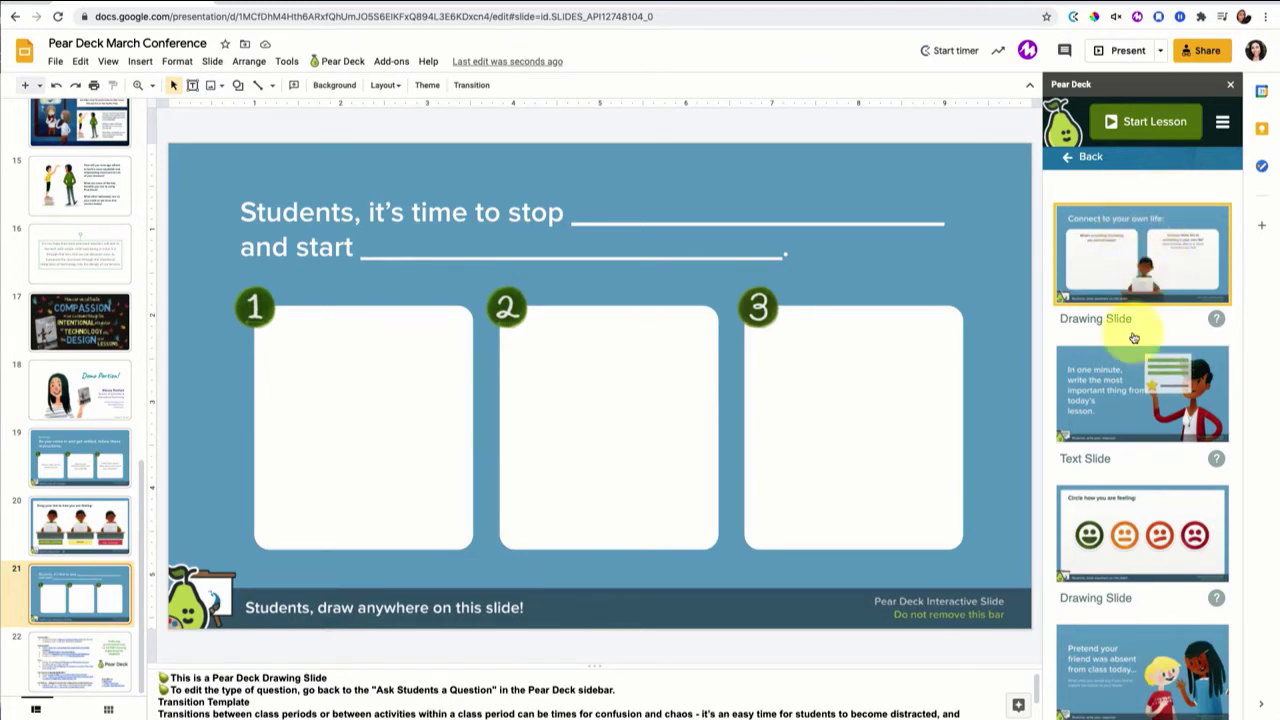
scroll(1110, 360, "down", 1)
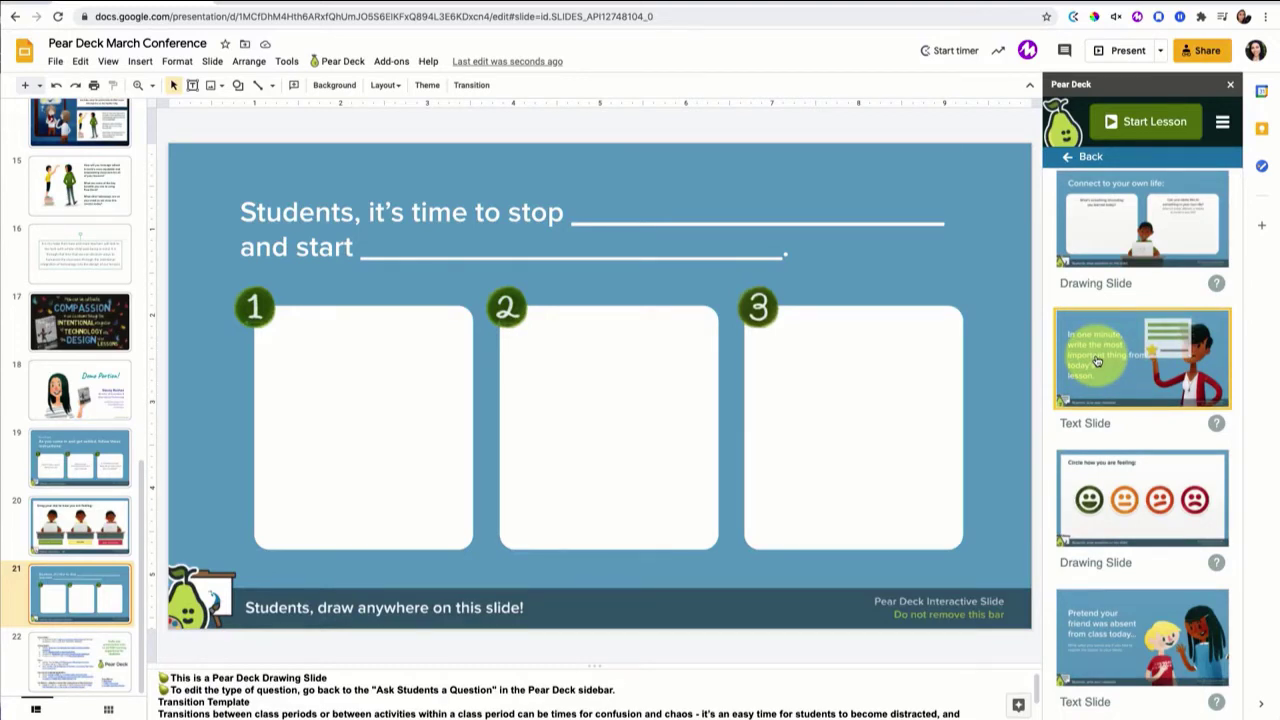
scroll(1097, 361, "down", 2)
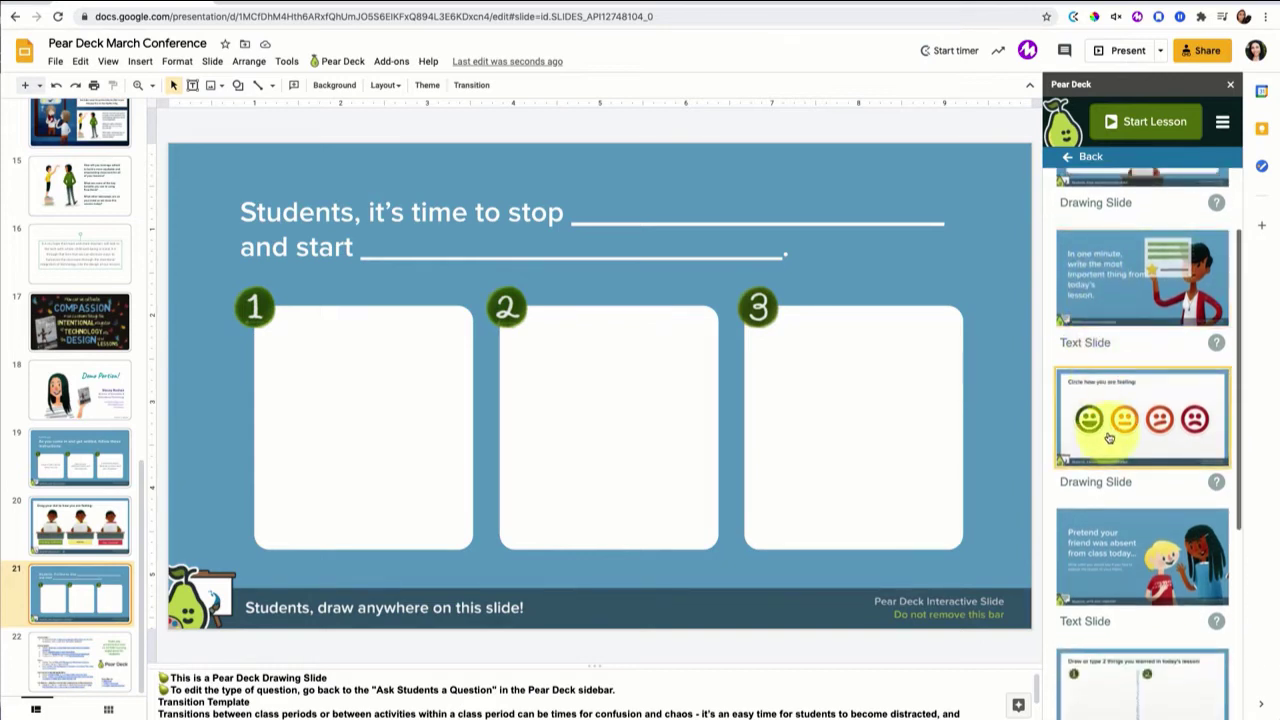
scroll(1112, 436, "down", 1)
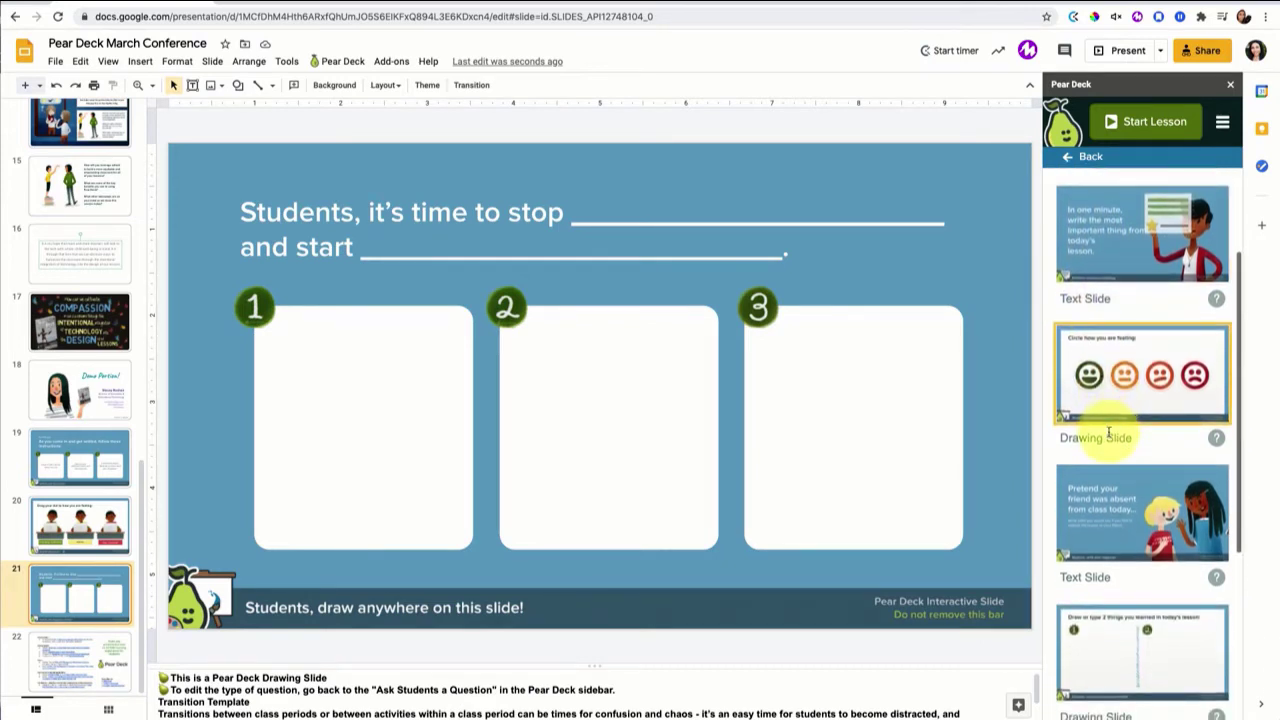
scroll(1100, 437, "down", 1)
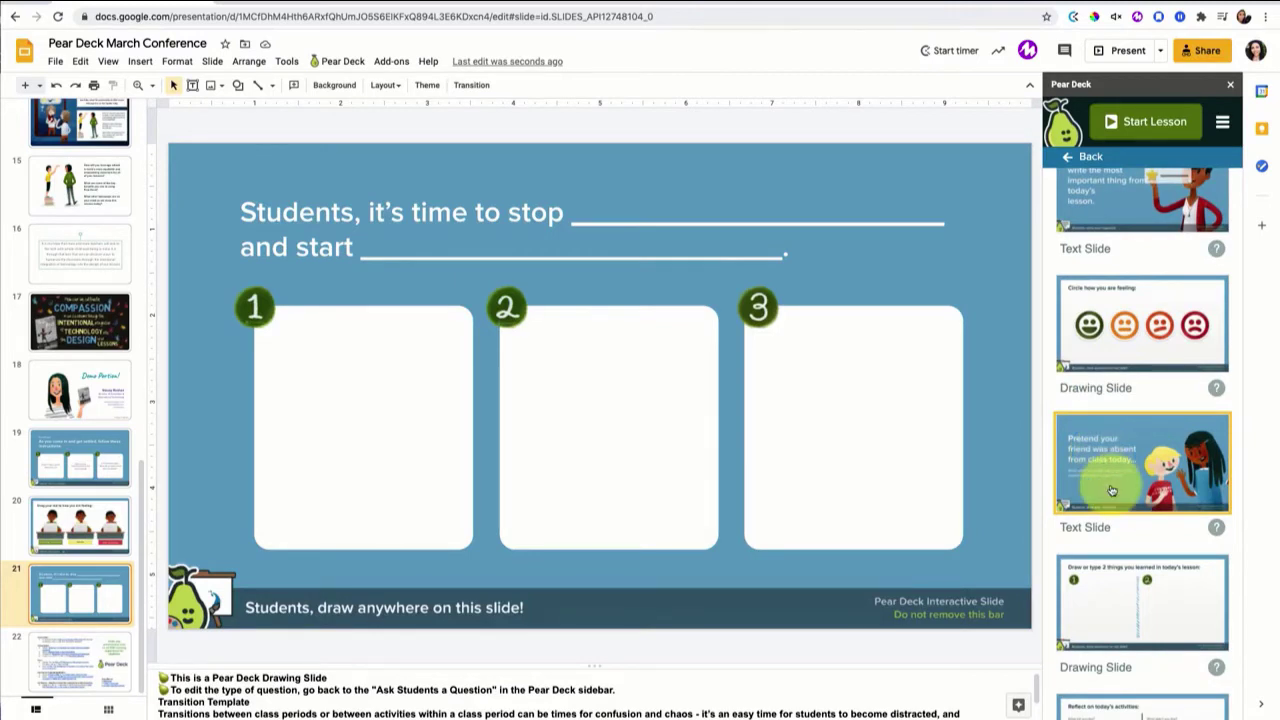
scroll(1112, 490, "down", 2)
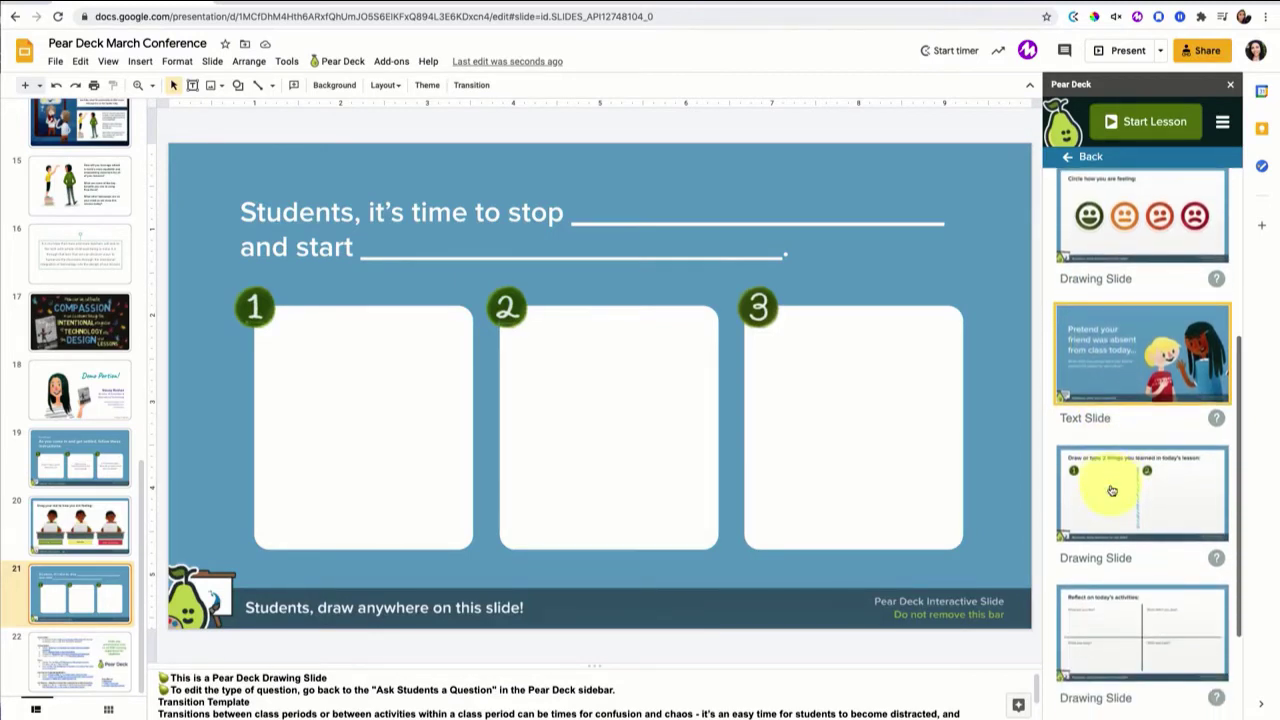
scroll(1112, 490, "down", 3)
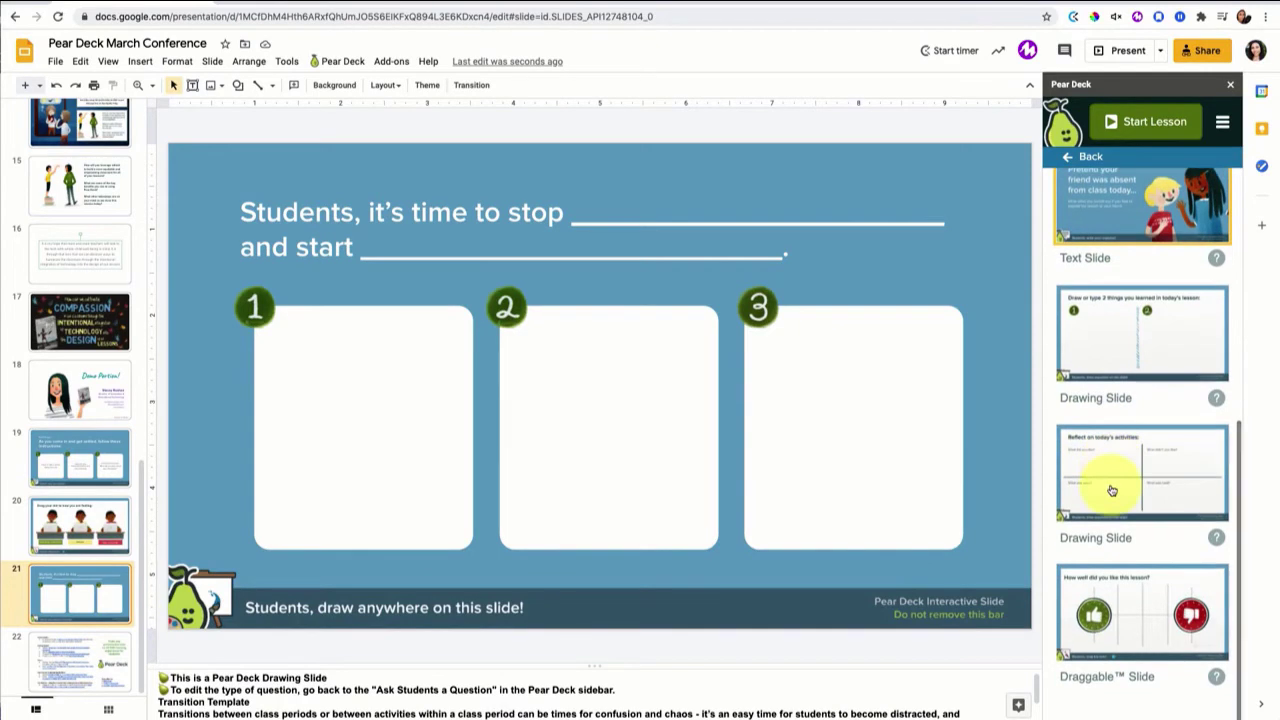
left_click(1078, 156)
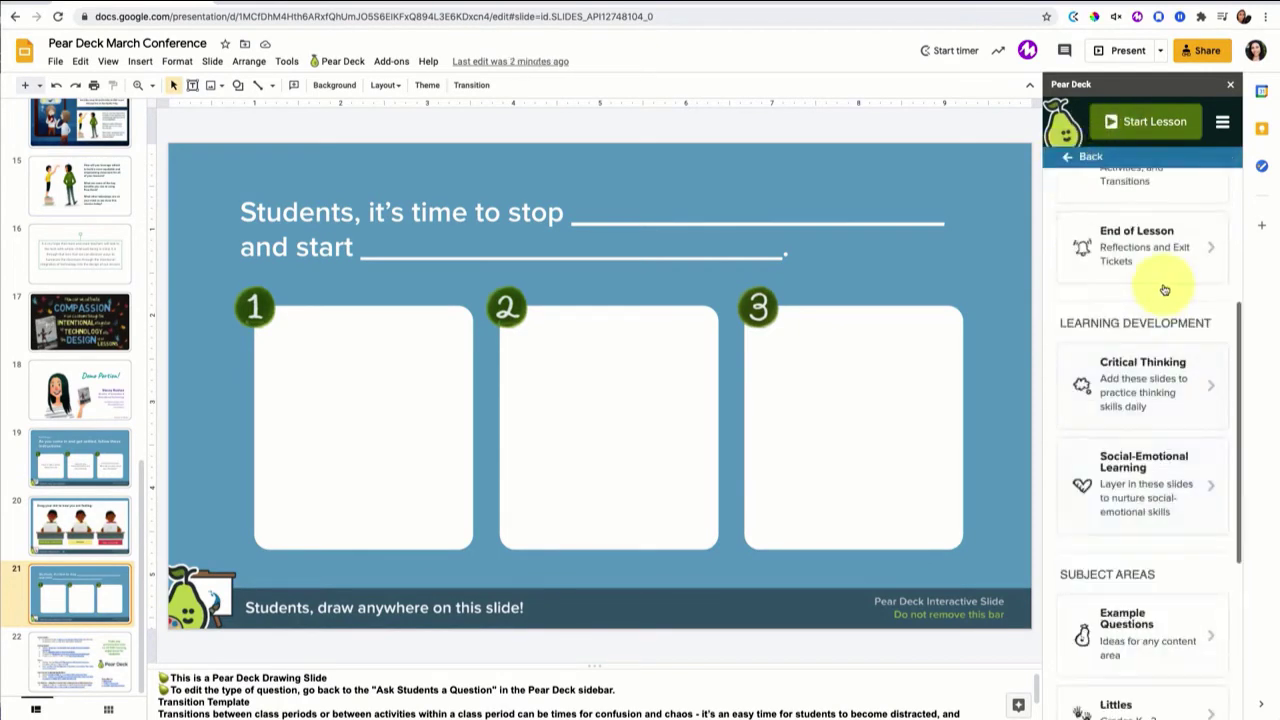
- Add the Stress Check draggable slide from Social-Emotional Learning, then browse the remaining templates
left_click(1090, 480)
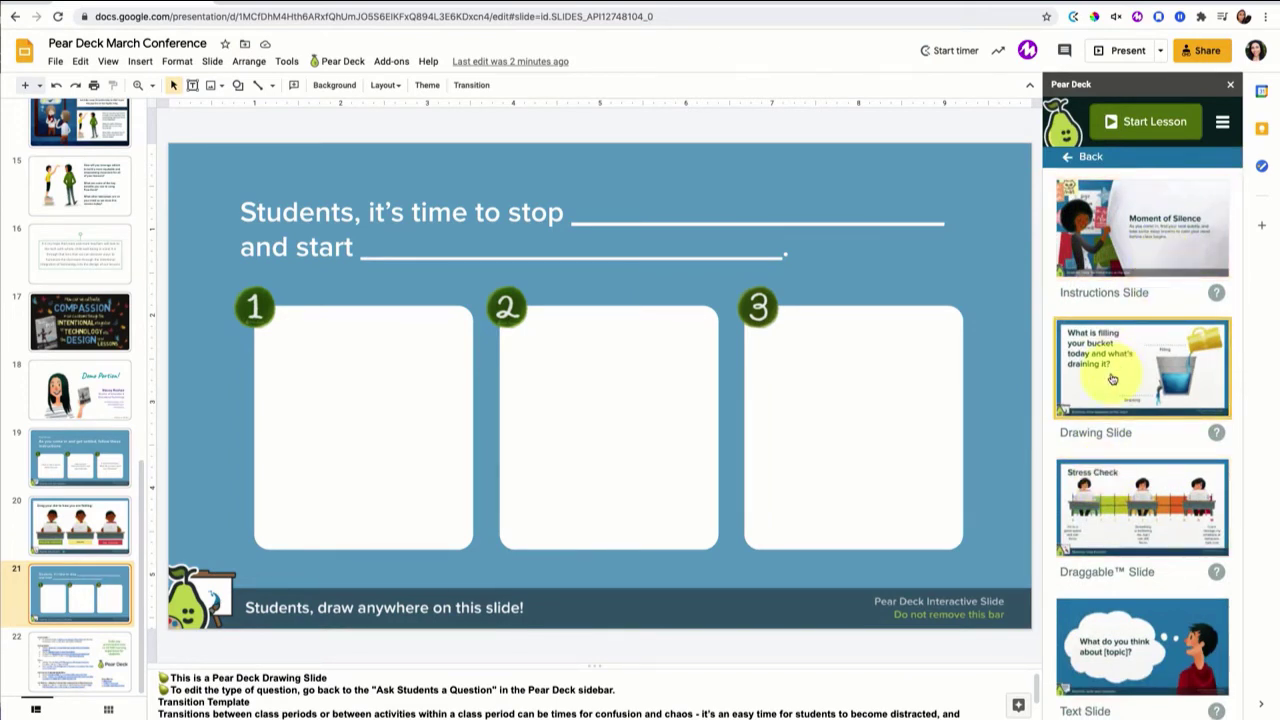
left_click(1078, 528)
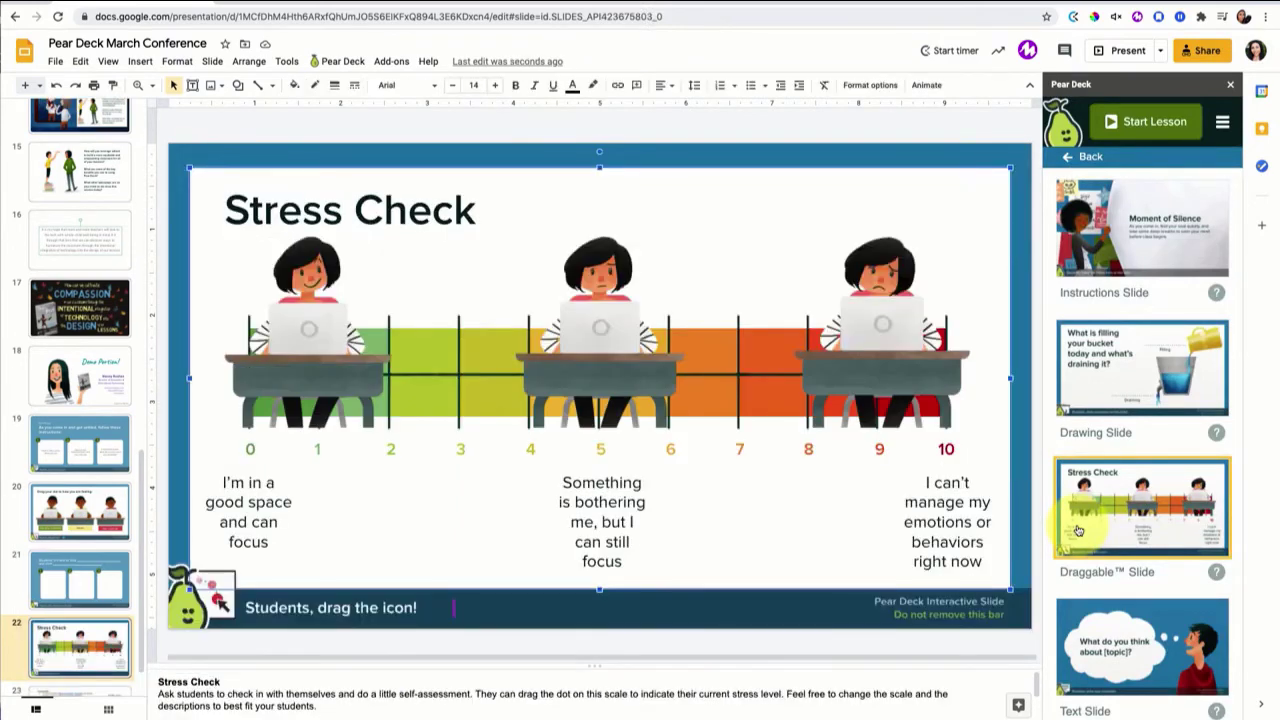
scroll(1100, 525, "down", 3)
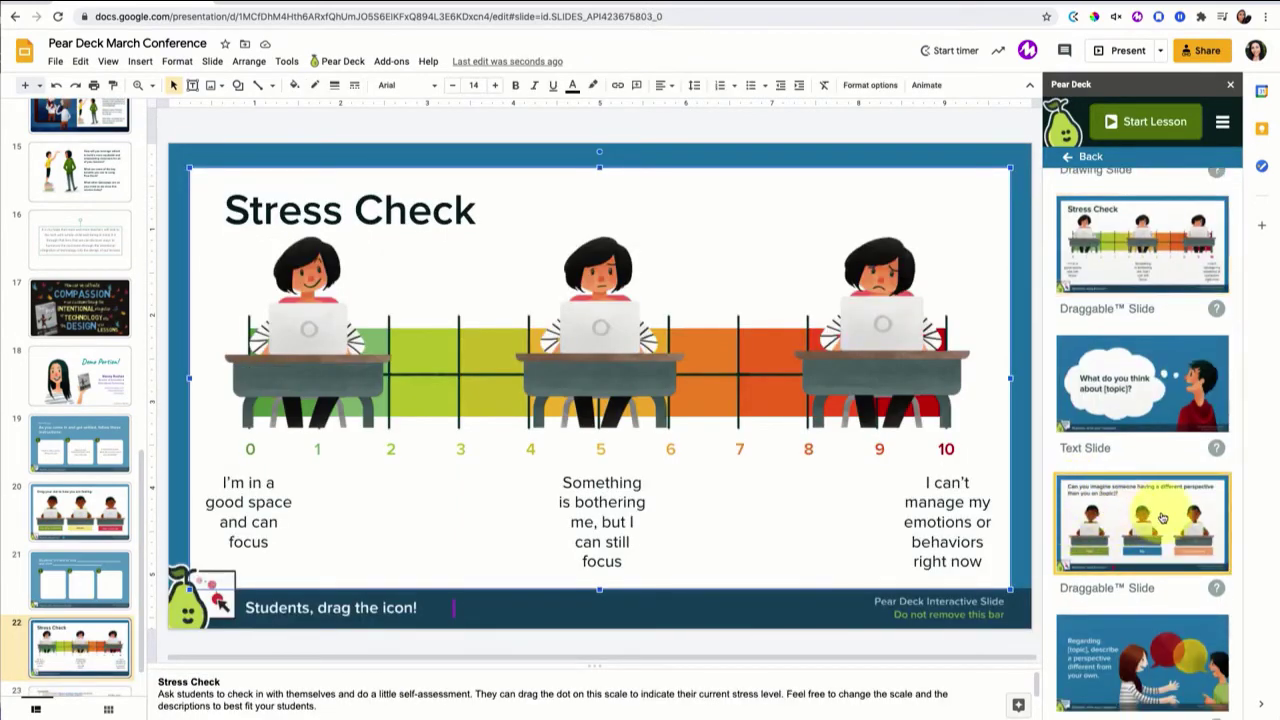
scroll(1103, 533, "down", 1)
scroll(1103, 533, "down", 3)
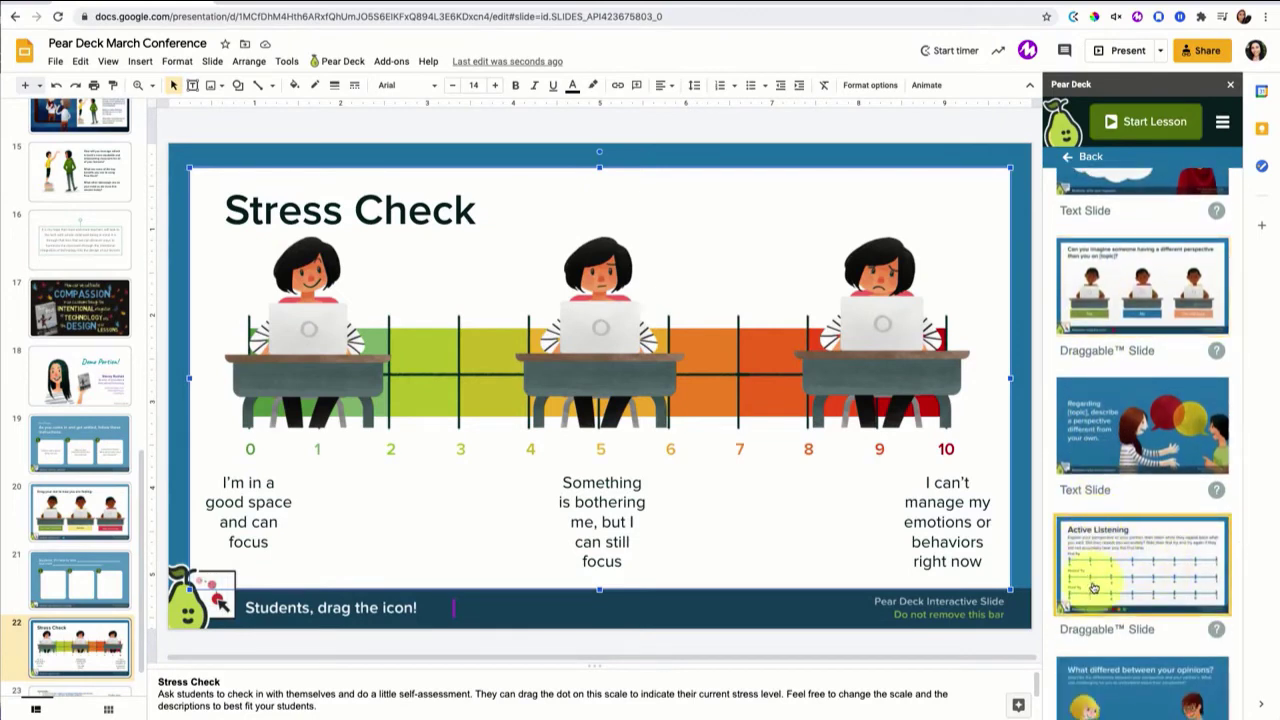
scroll(1145, 577, "down", 3)
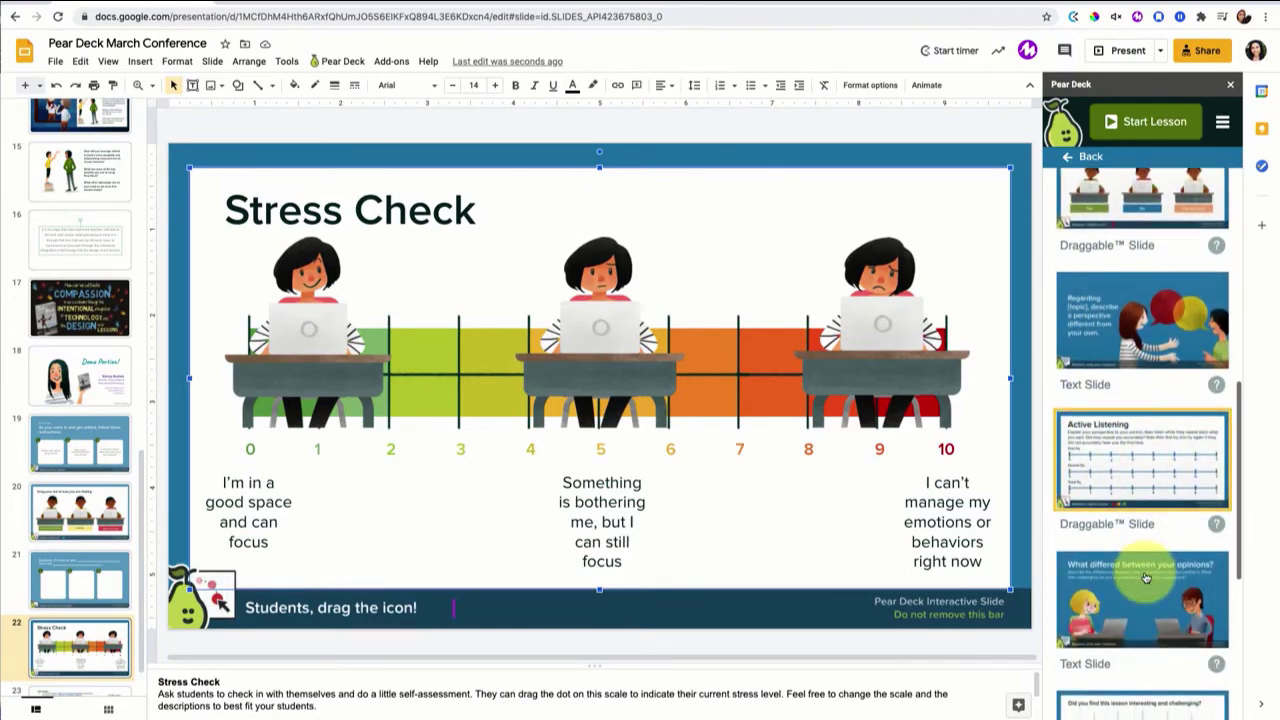
scroll(1145, 577, "down", 1)
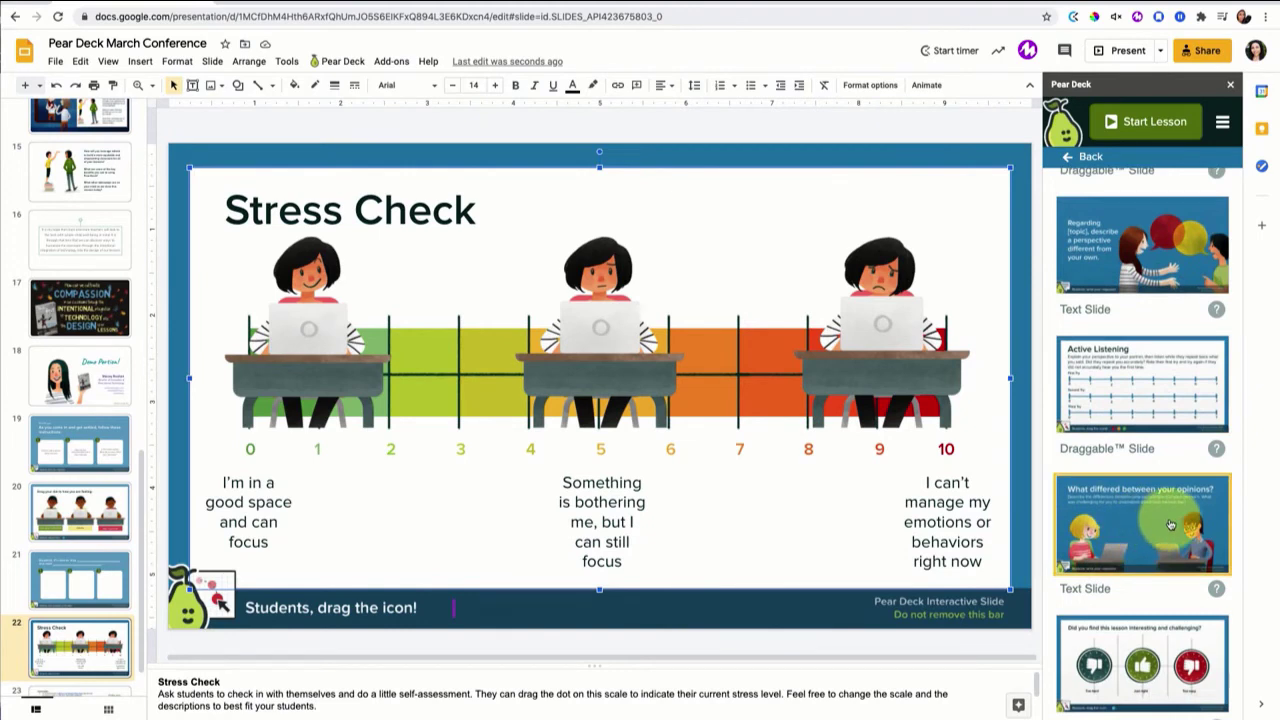
scroll(1170, 524, "down", 1)
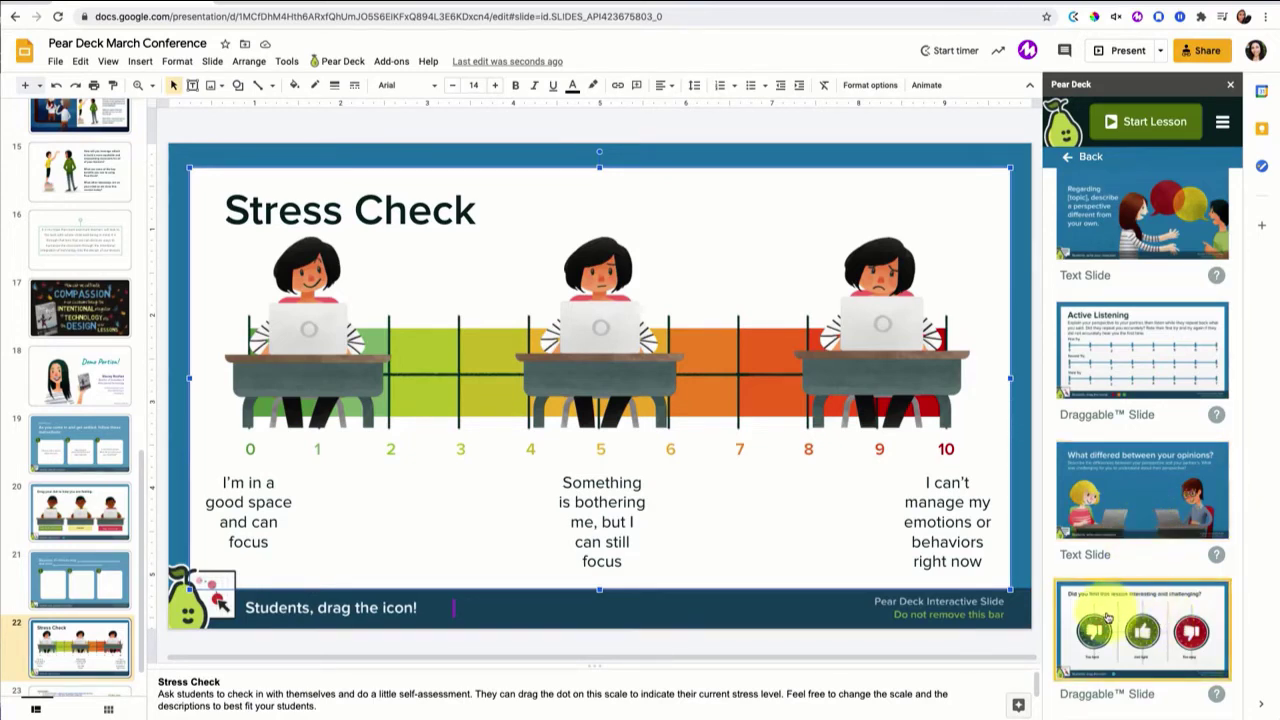
scroll(1115, 600, "up", 5)
- Return to the Pear Deck template categories and scroll down the list
left_click(1072, 156)
scroll(1070, 300, "down", 1)
scroll(1138, 355, "down", 1)
scroll(1138, 360, "down", 5)
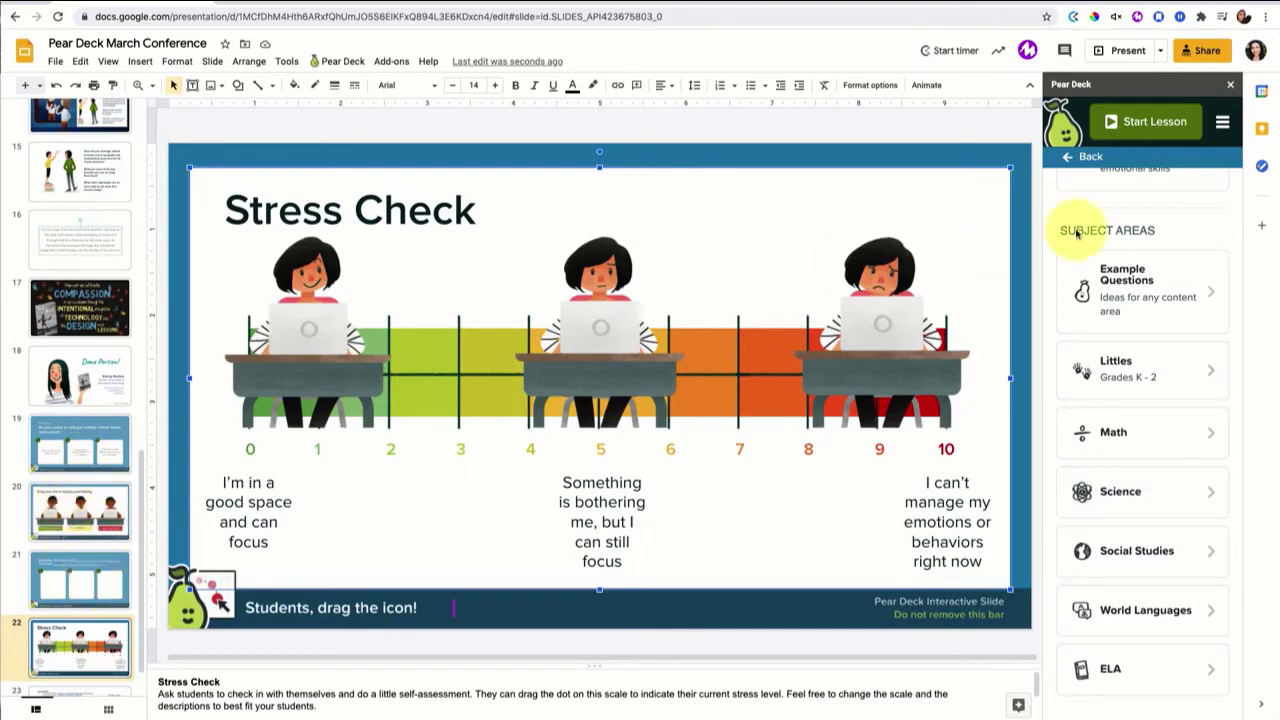
- Launch the lesson in student-paced mode, dismiss the notice, and show the student join link and code
left_click(1142, 128)
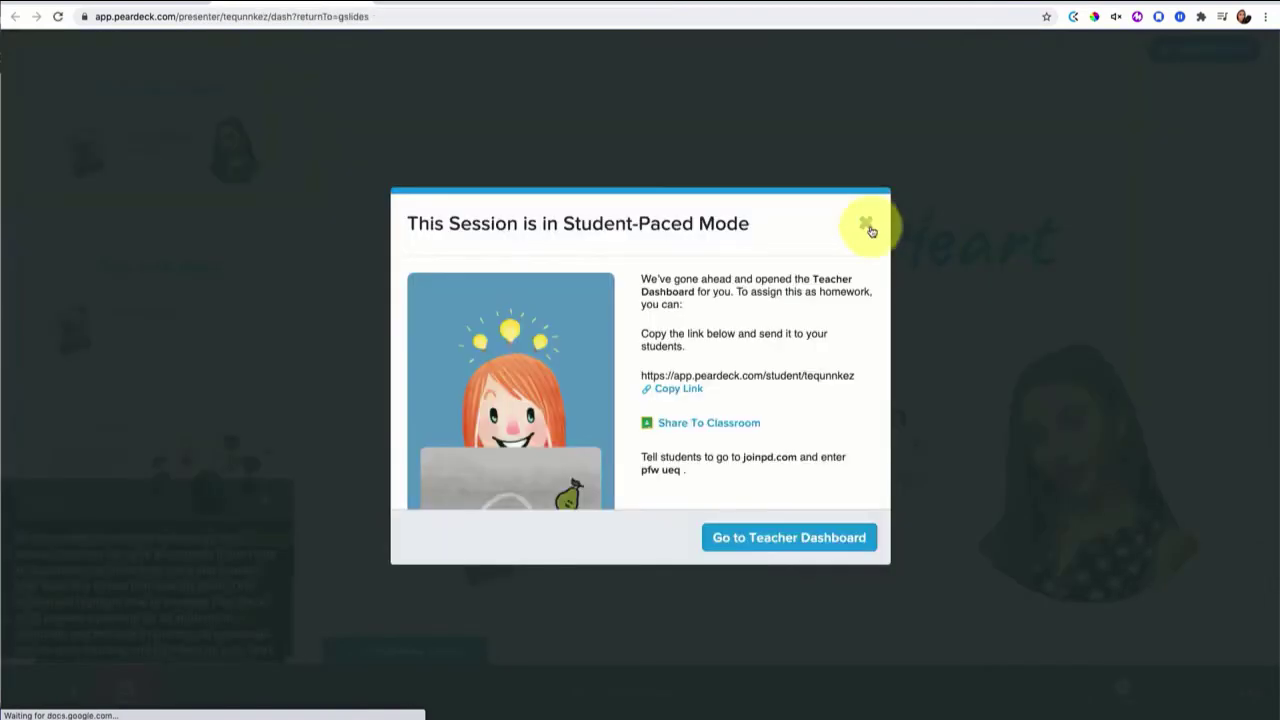
left_click(866, 221)
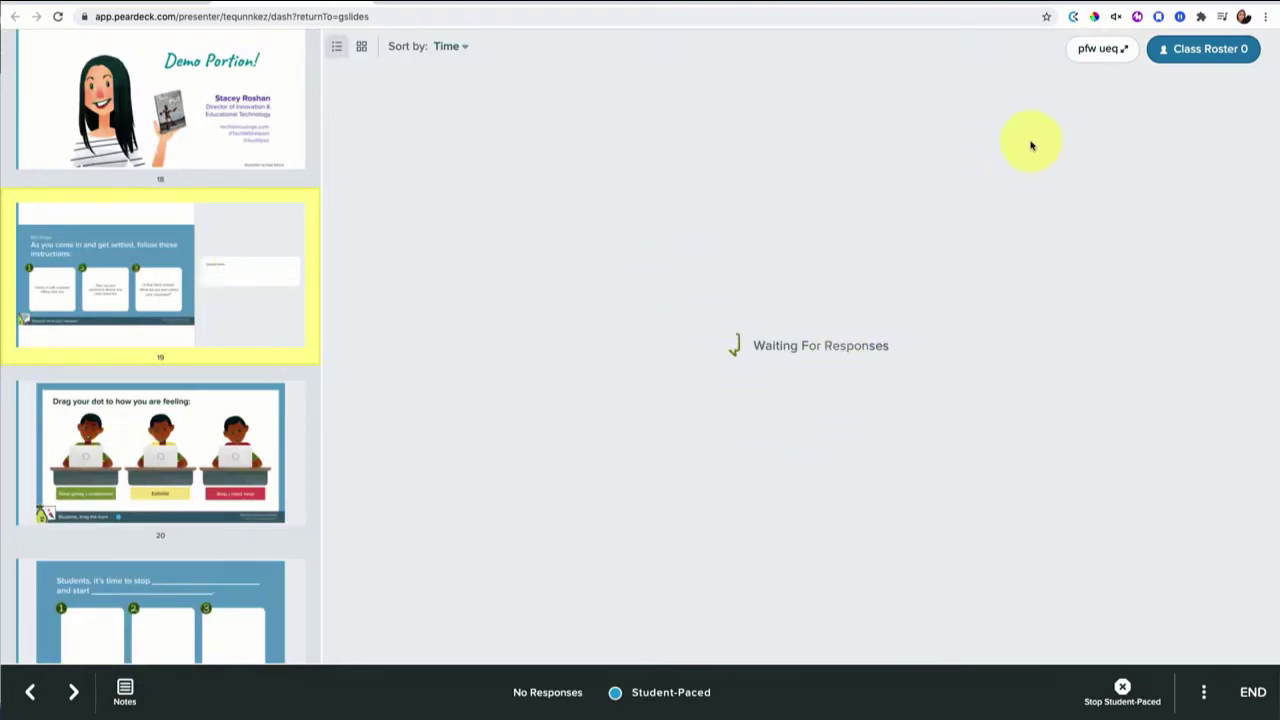
left_click(1102, 49)
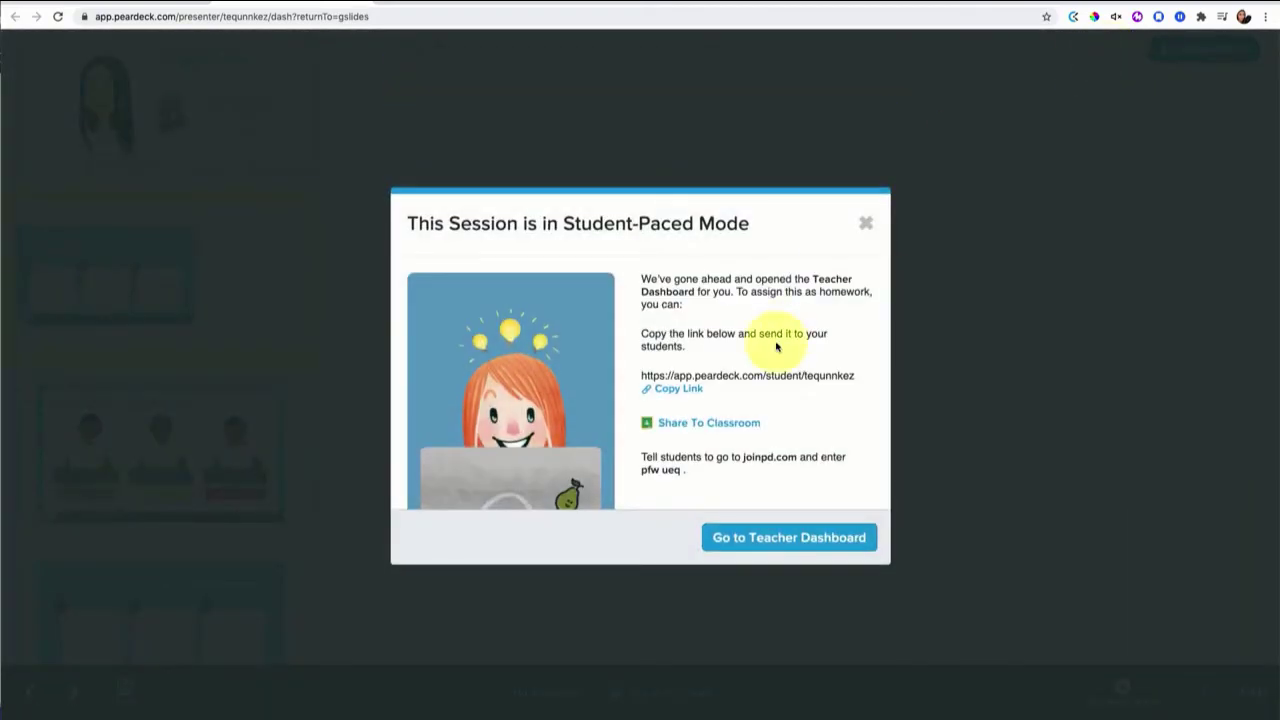
- Copy the student join link and check in as a student with the happy face
left_click(696, 396)
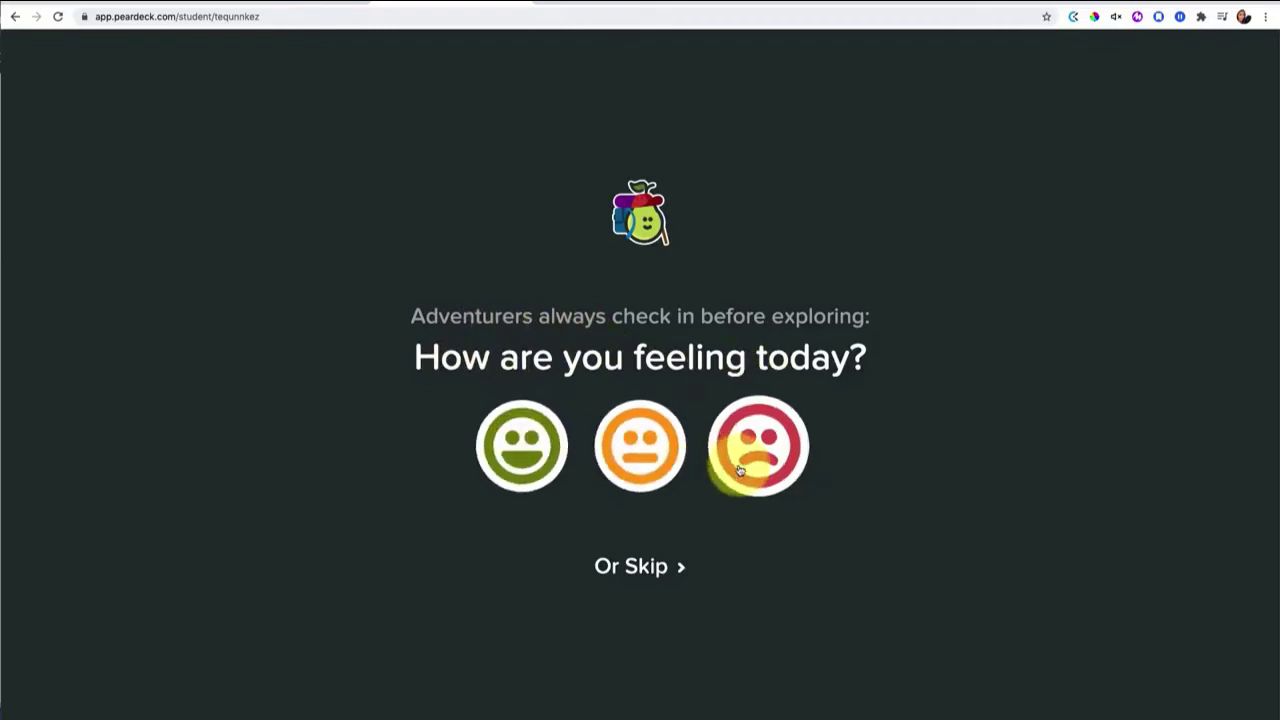
left_click(512, 435)
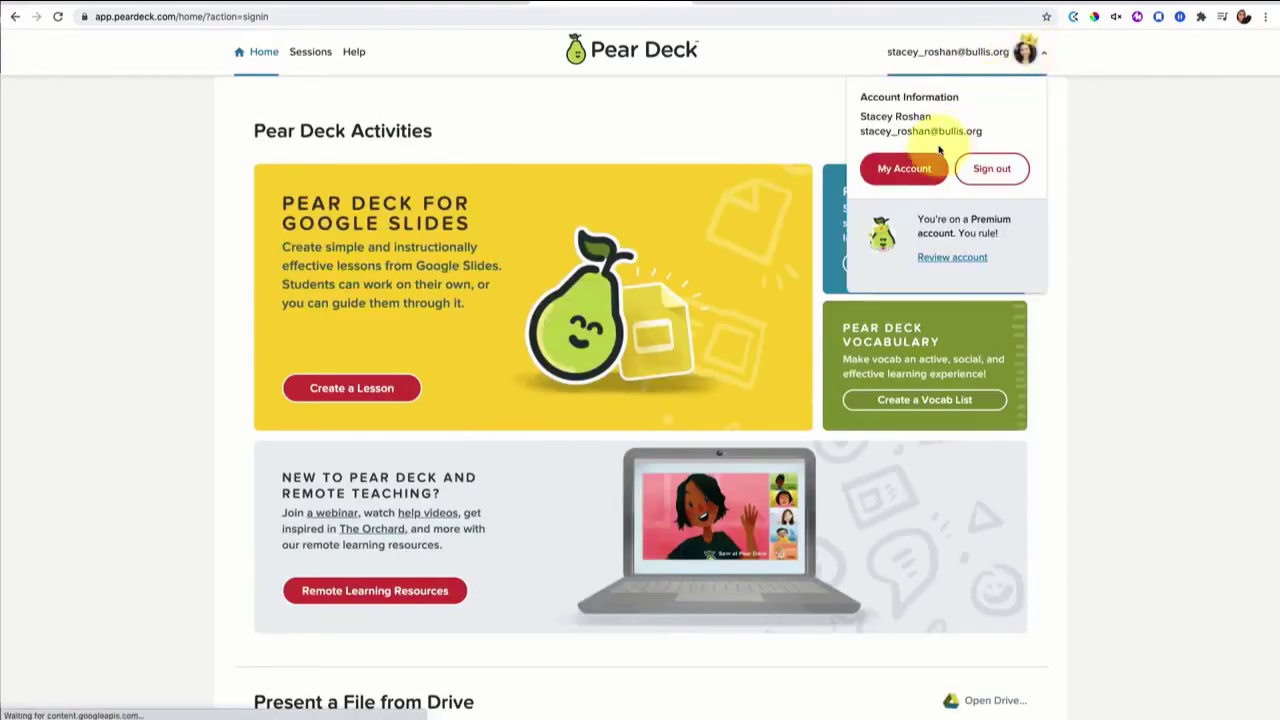
- Open the account Settings page and scroll through toggles like Classroom Climate, Immersive Reader and Takeaways
left_click(900, 168)
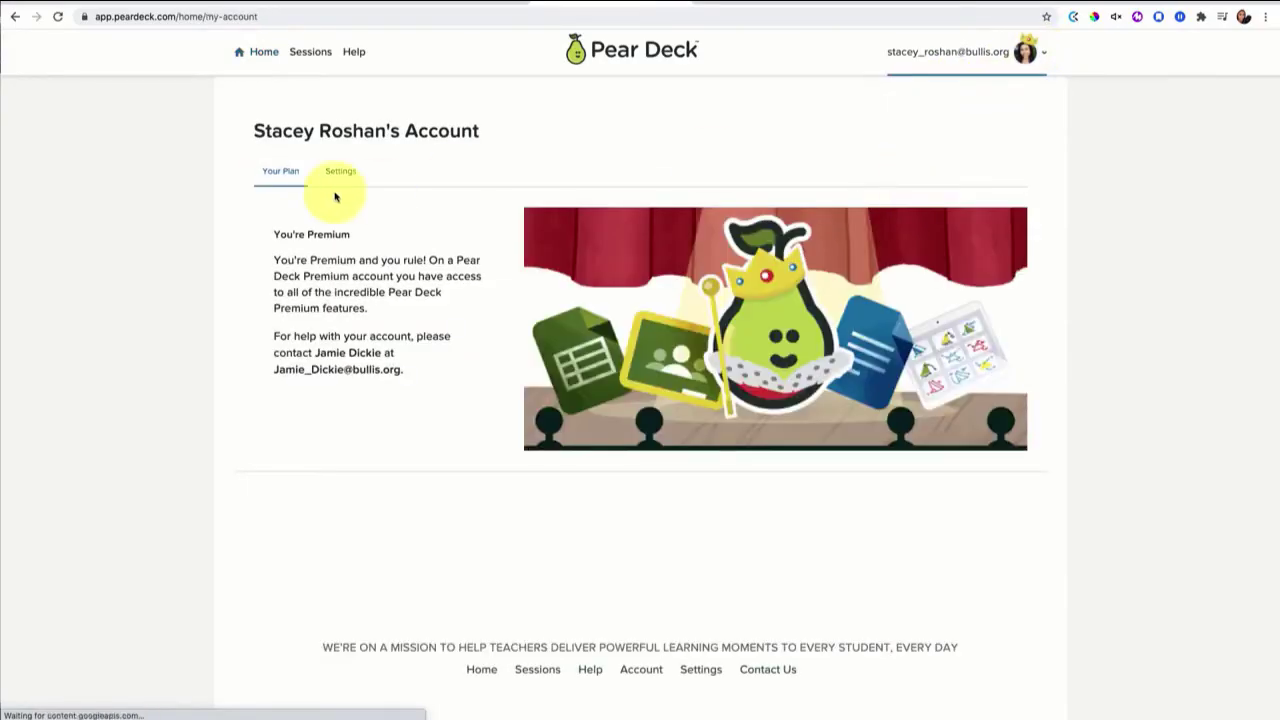
left_click(343, 176)
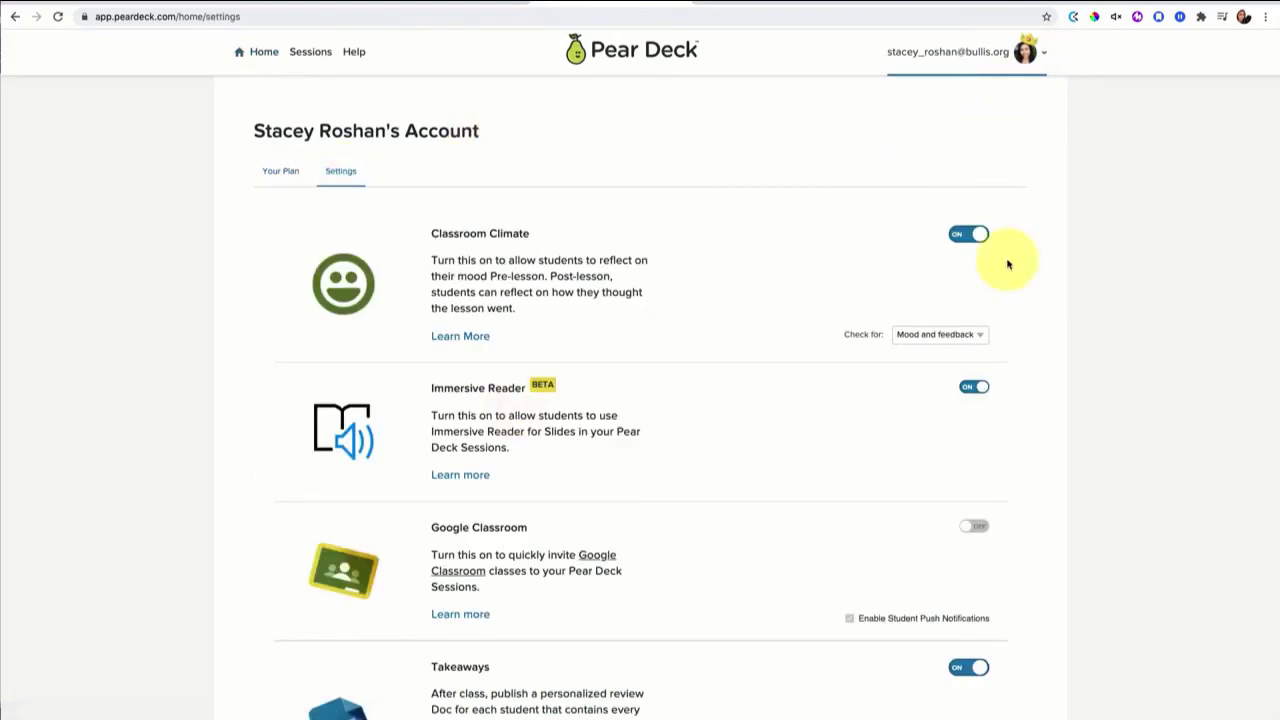
scroll(951, 323, "down", 2)
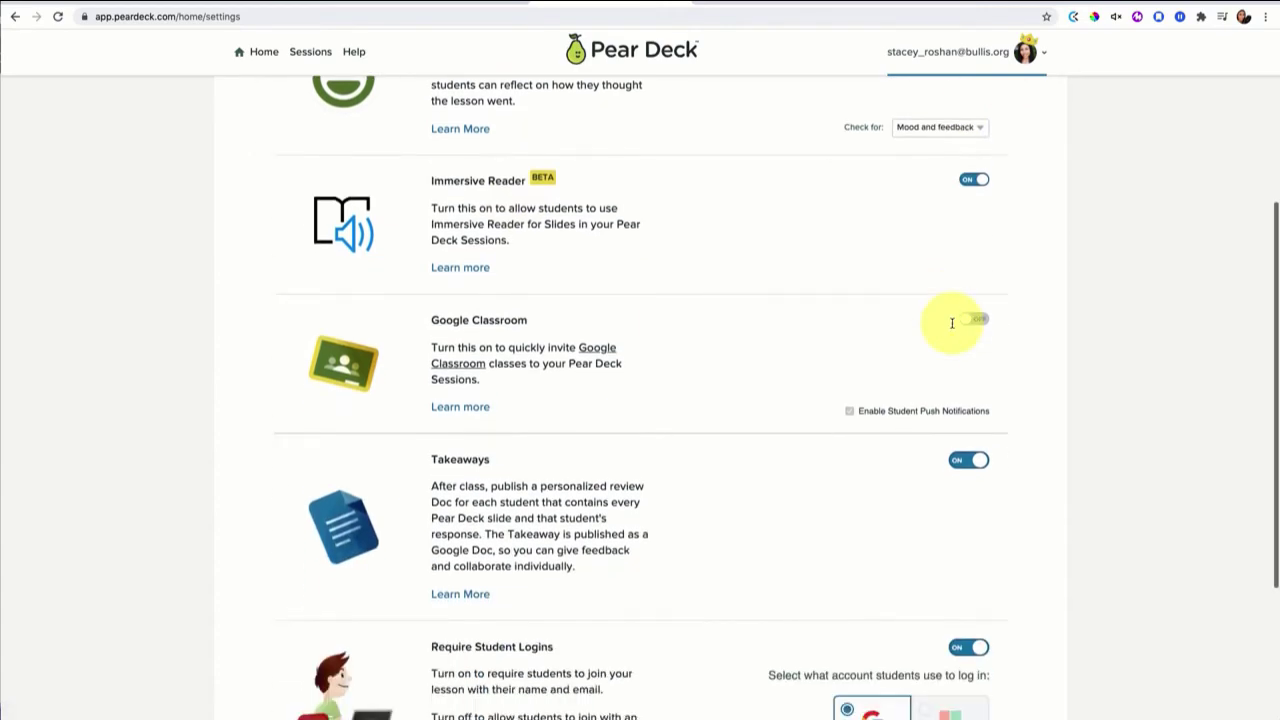
left_click(972, 464)
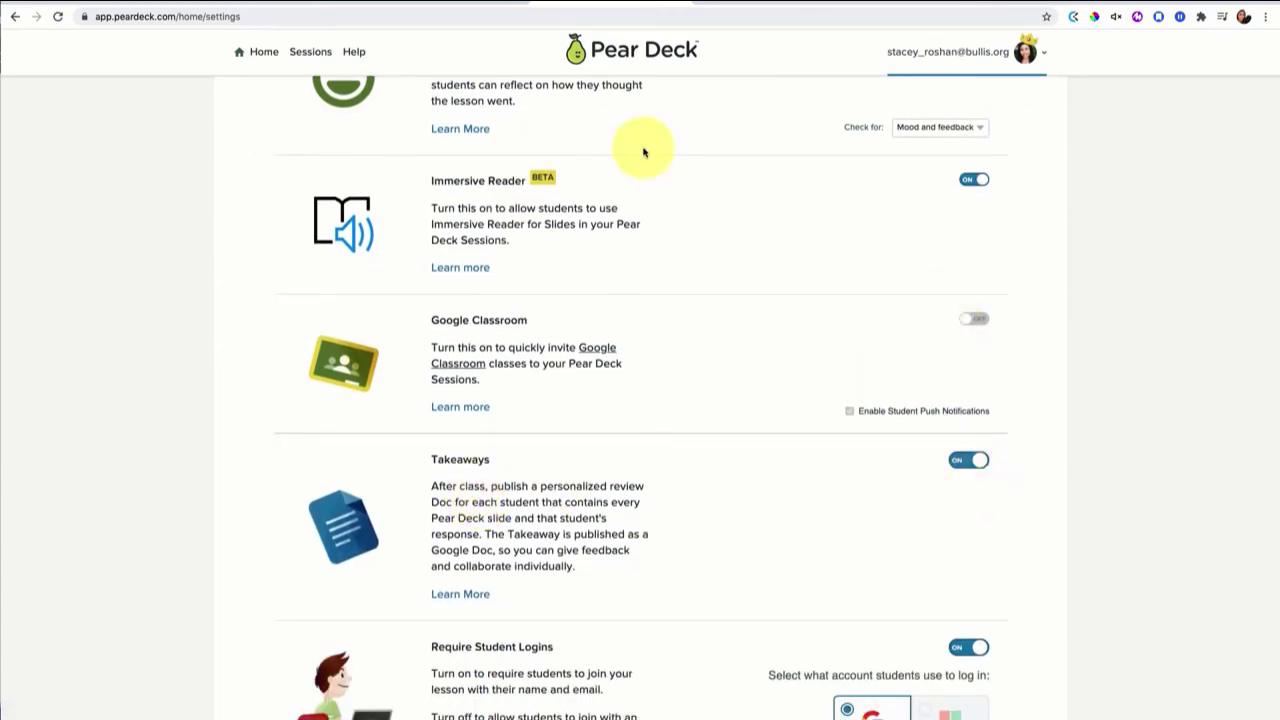
- In the student view, advance to the Bell Ringer slide 19 and answer 'I learned xyz'
left_click(485, 6)
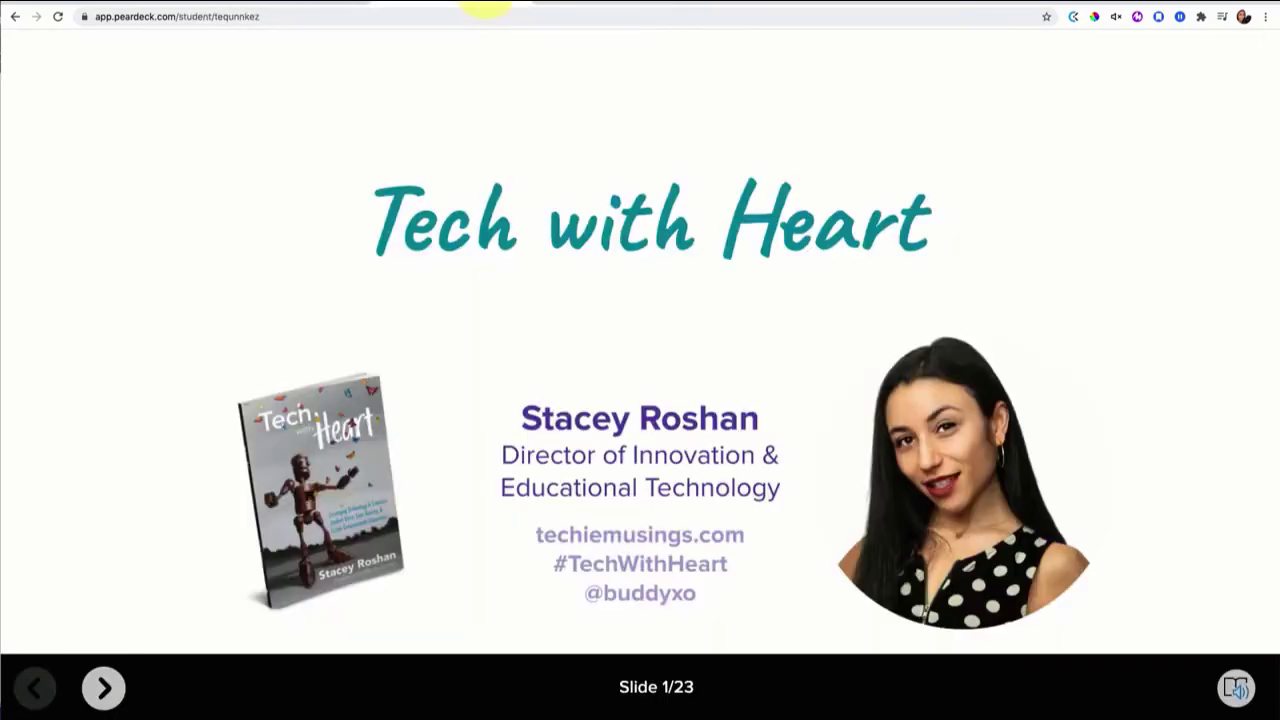
left_click(100, 690)
left_click(100, 690)
left_click(100, 690)
left_click(100, 690)
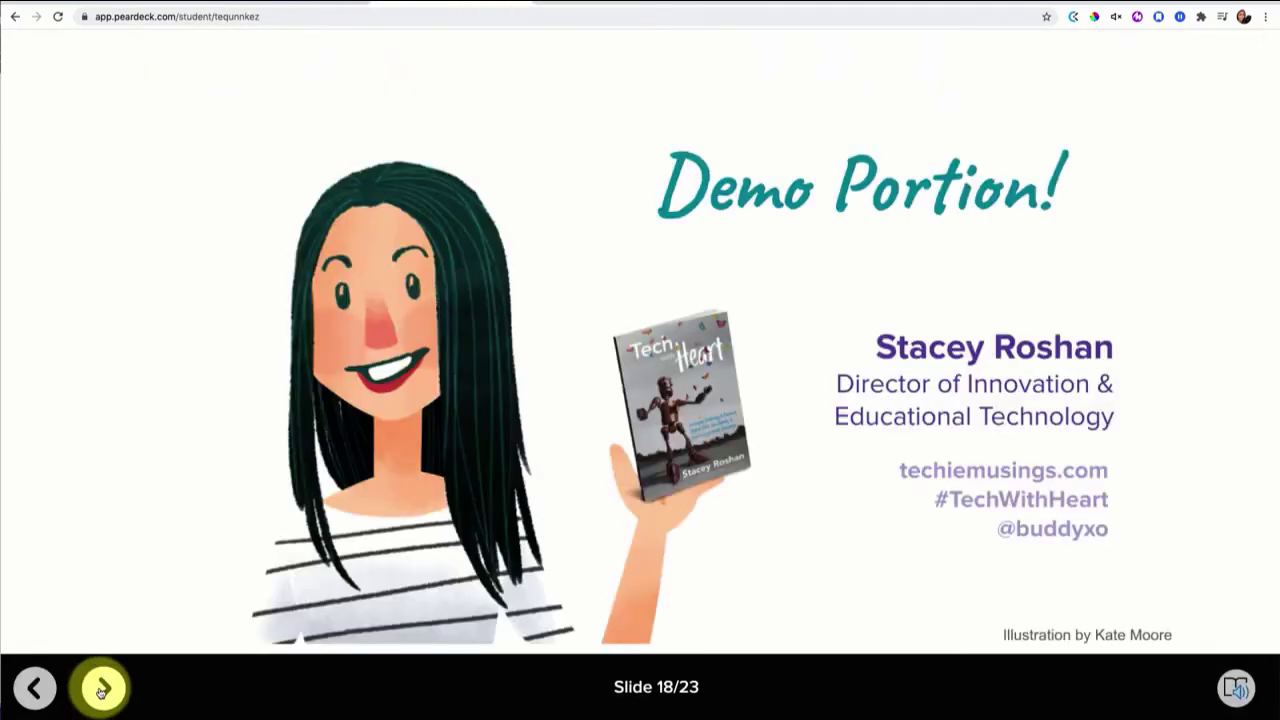
left_click(101, 690)
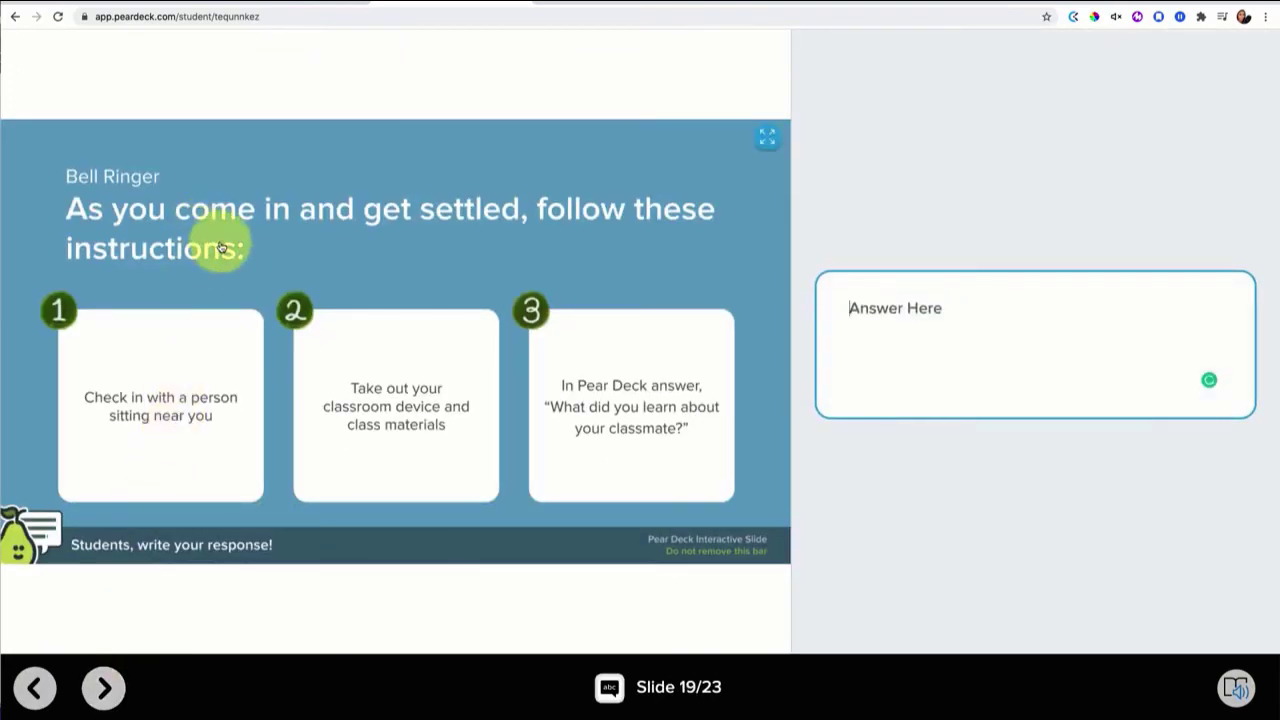
left_click(937, 325)
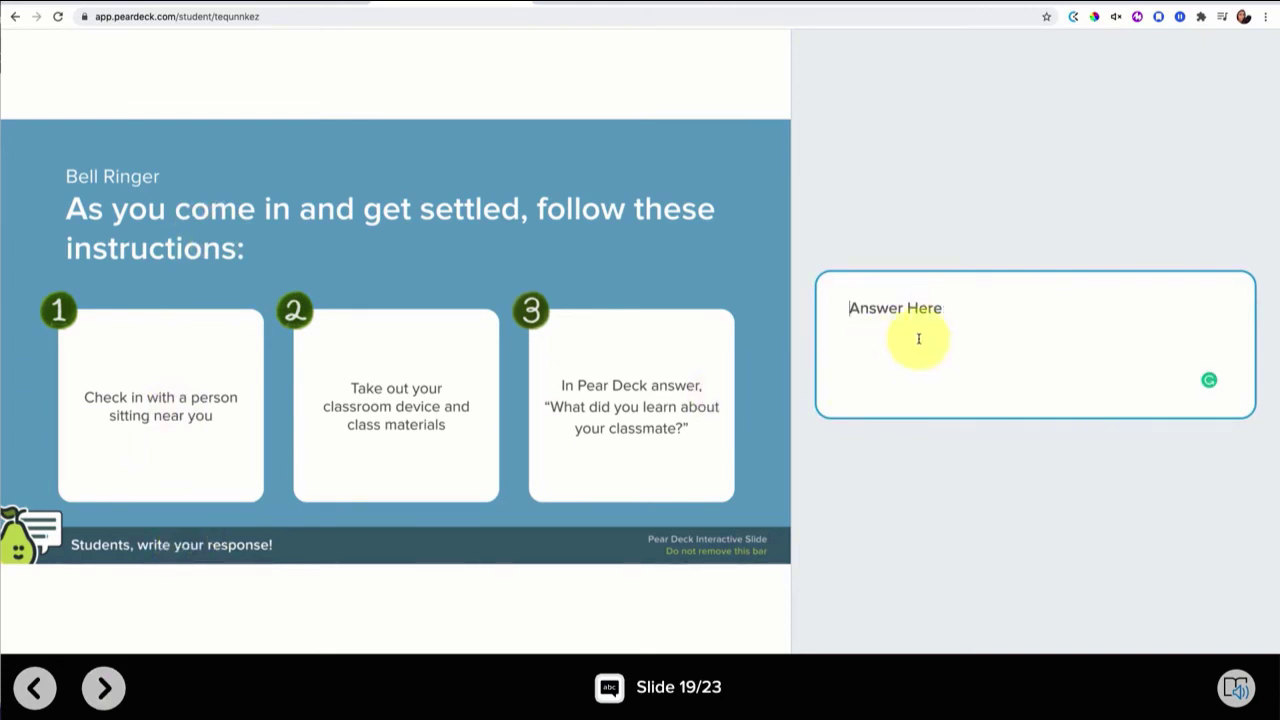
type("I learned xyz")
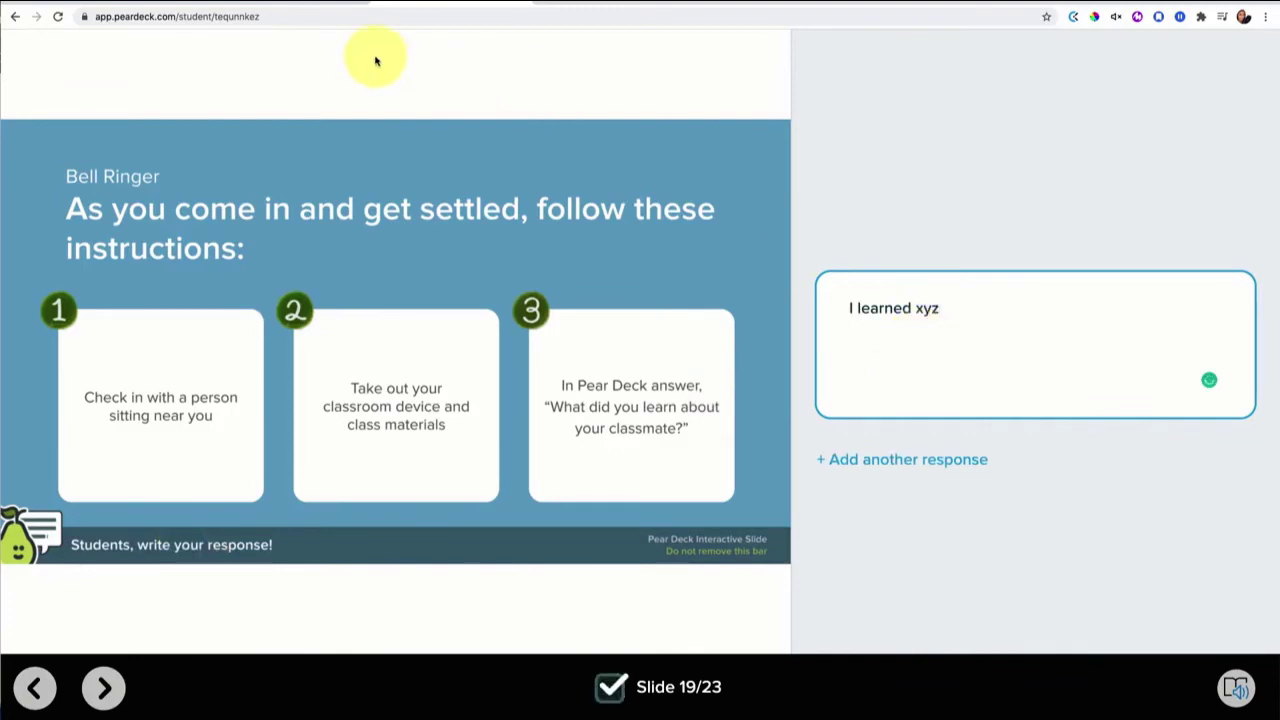
- In the teacher session, reveal the 'I learned xyz' response on the projector view, then return to the dashboard
left_click(330, 5)
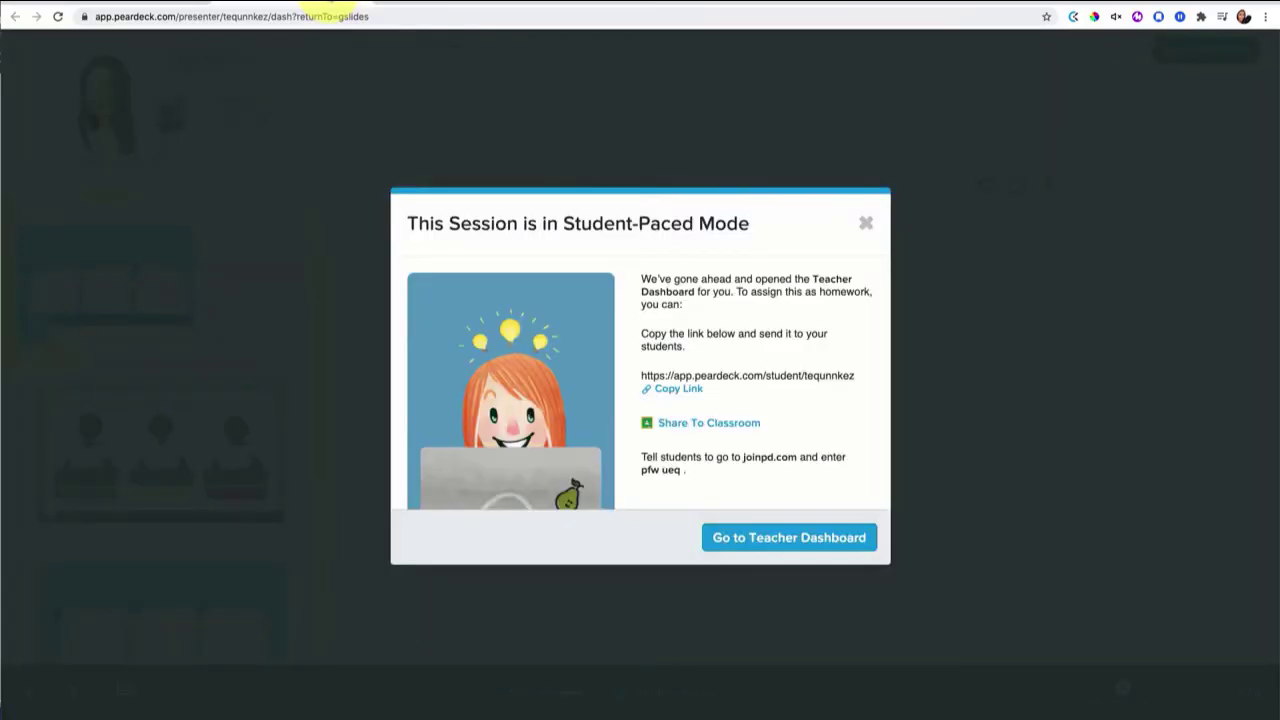
left_click(192, 250)
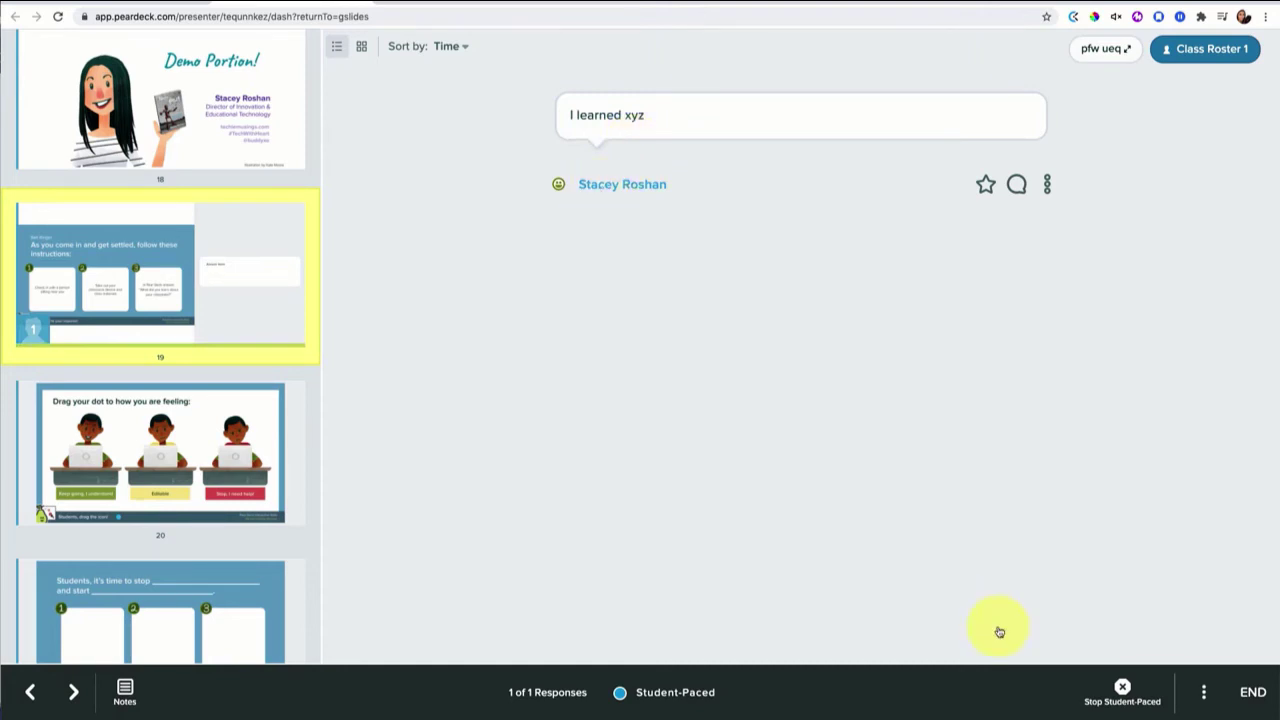
left_click(1204, 692)
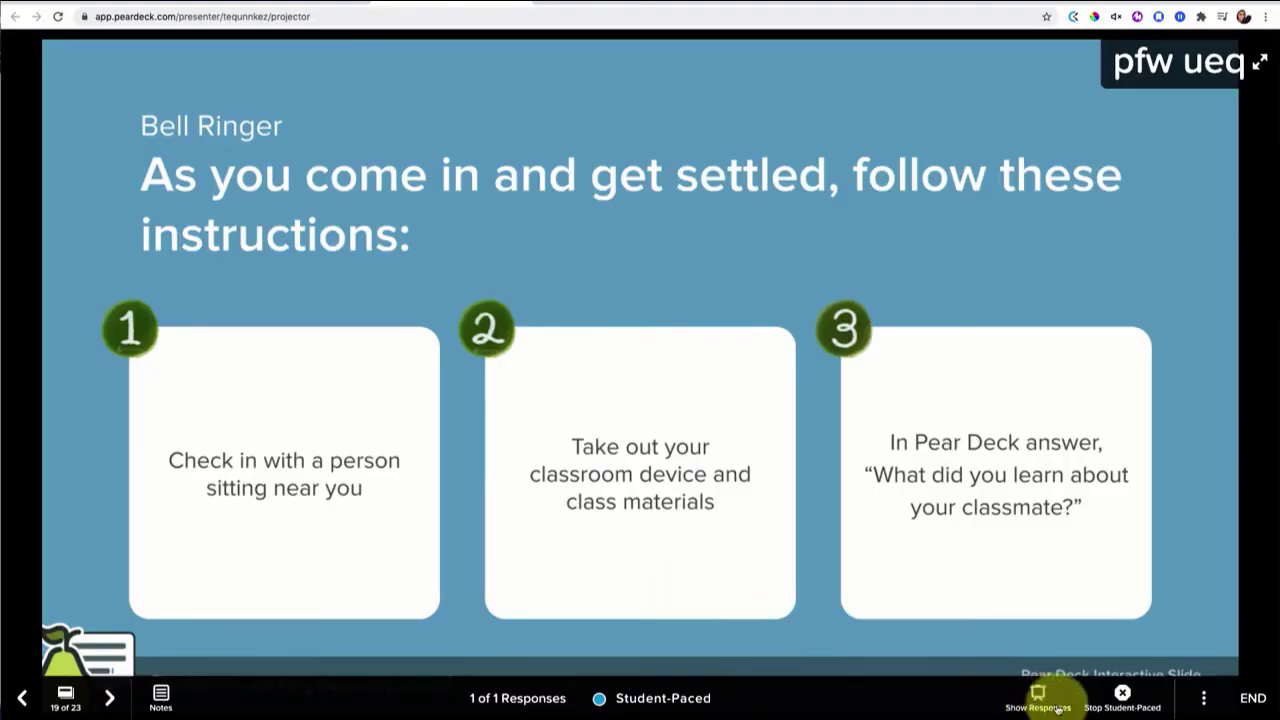
left_click(1040, 703)
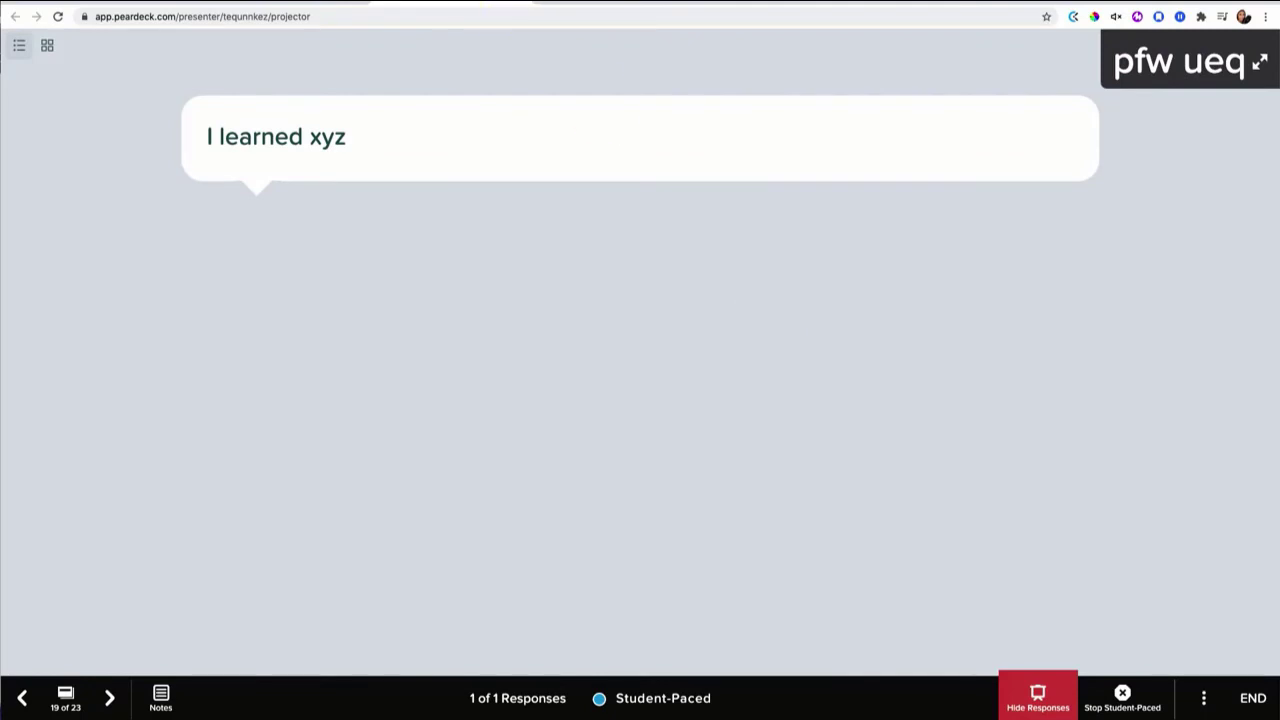
left_click(310, 4)
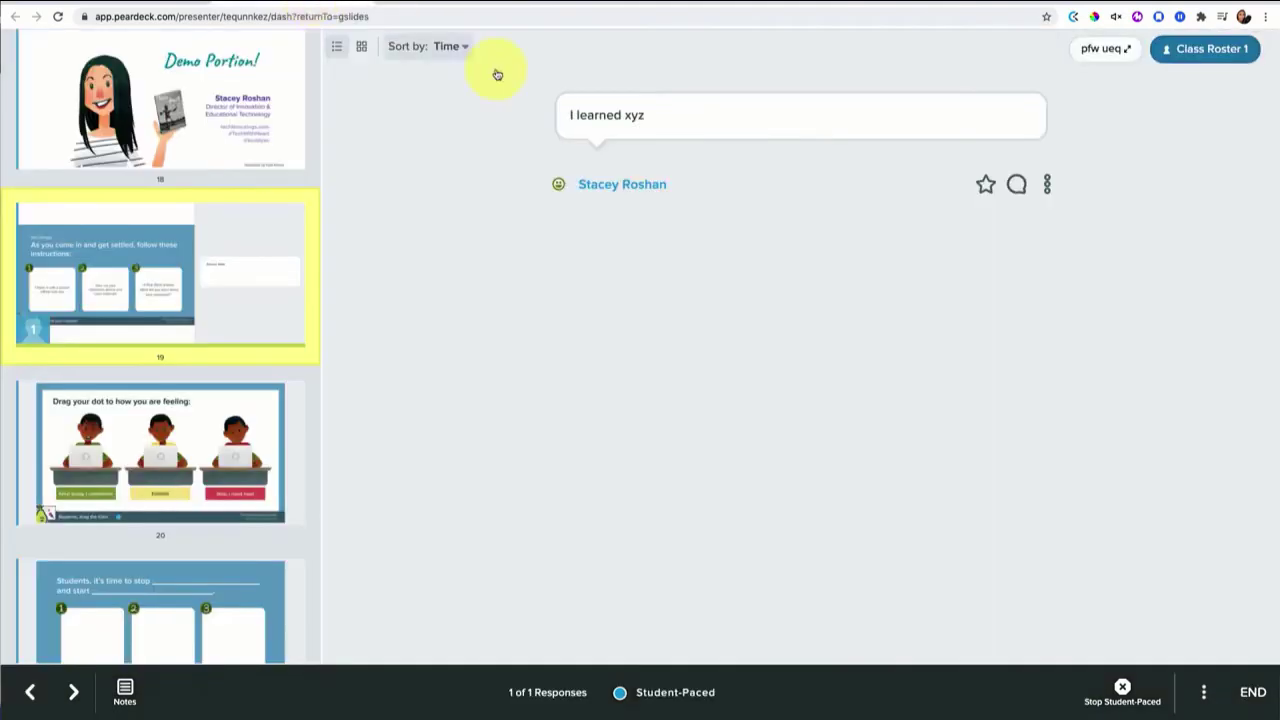
- On the student's slide 20, drag the feelings dot to 'Keep going, I understand' and advance
left_click(632, 3)
left_click(103, 686)
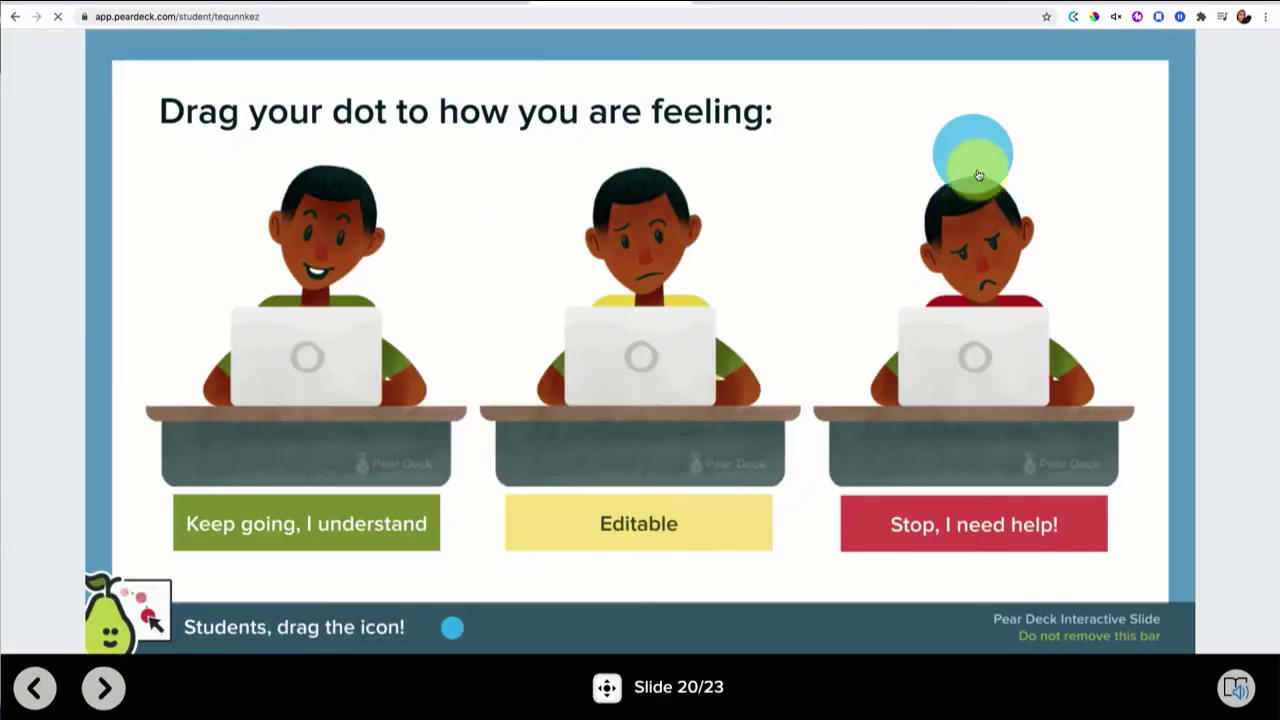
left_click_drag(978, 175, 313, 358)
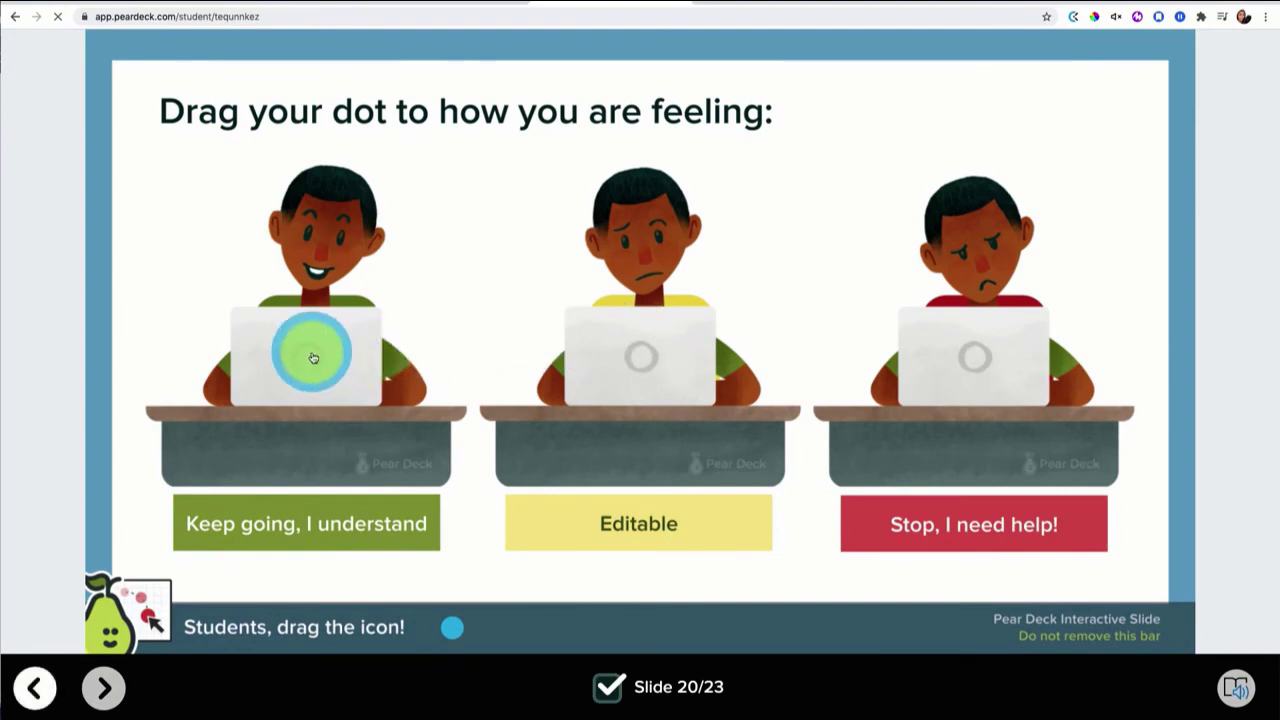
left_click(103, 688)
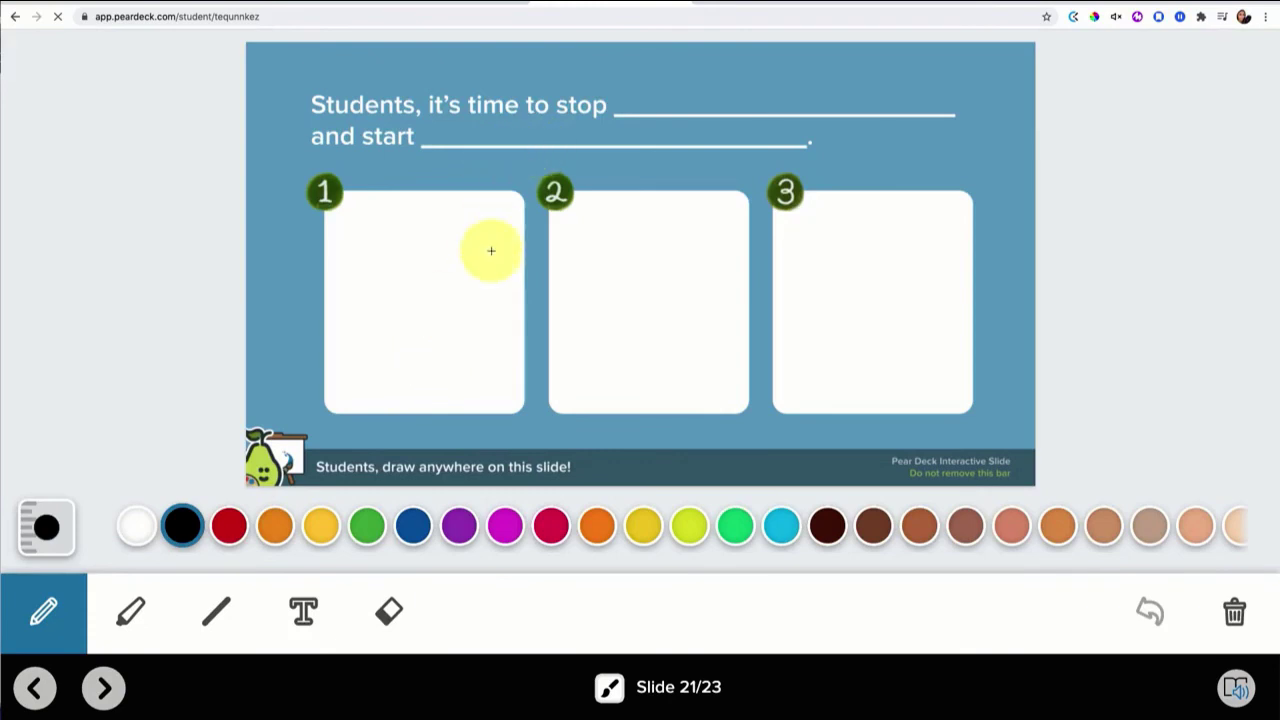
- Draw a black check in box 1, then a thinner red star beside it
mouse_move(350, 207)
left_mouse_down()
mouse_move(347, 222)
mouse_move(428, 184)
left_mouse_up()
left_click(35, 545)
left_click_drag(46, 429, 50, 453)
left_click(229, 525)
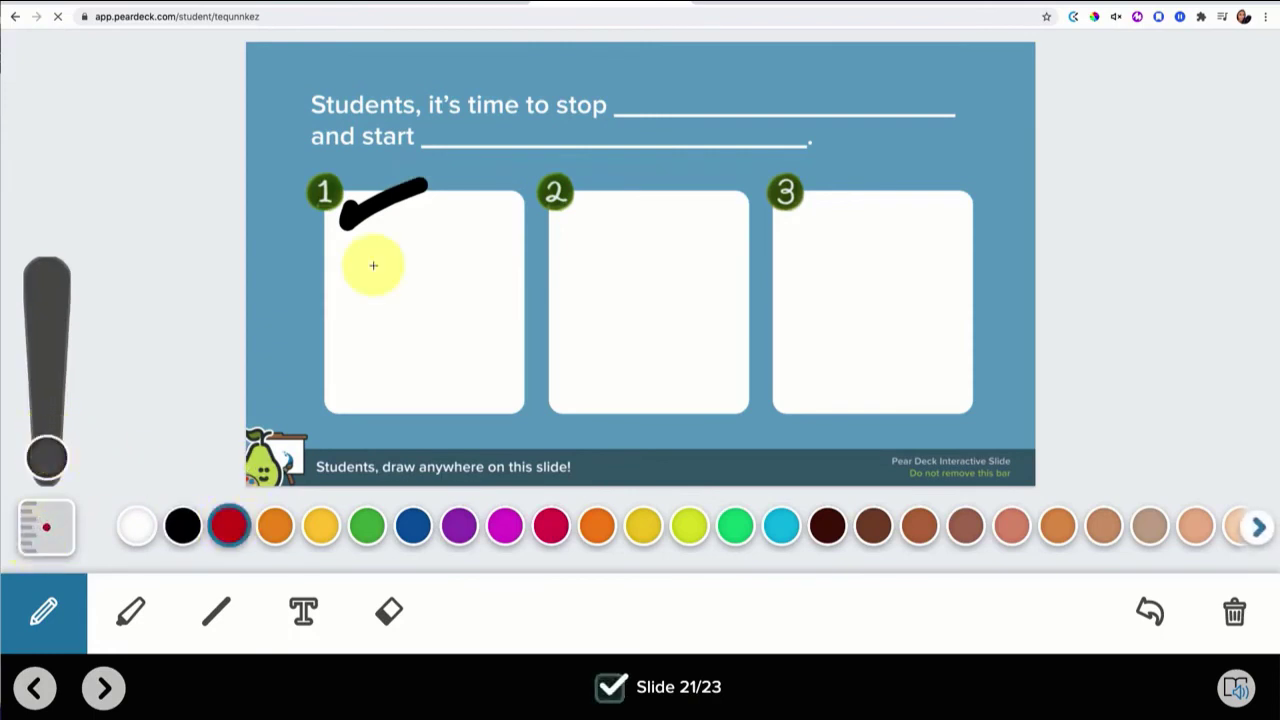
mouse_move(424, 237)
left_mouse_down()
mouse_move(457, 214)
mouse_move(434, 206)
mouse_move(478, 213)
mouse_move(425, 237)
left_mouse_up()
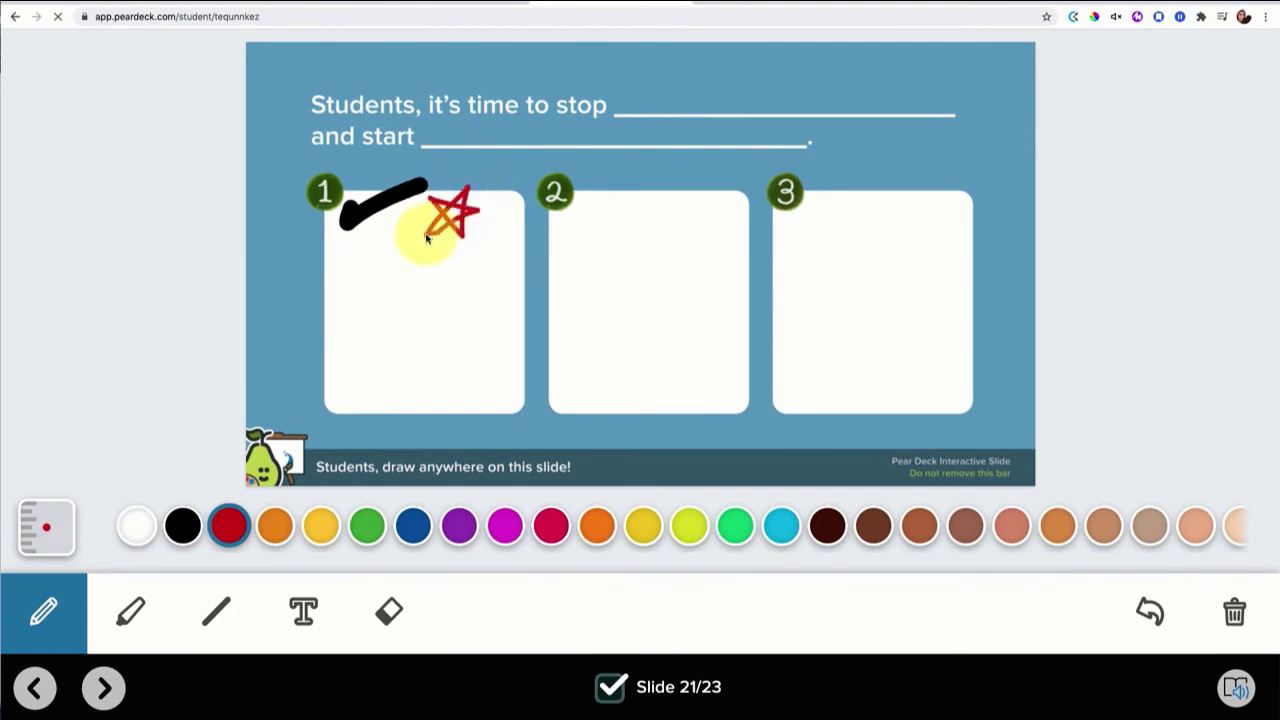
- Write 'what you were doing' on the first blank line with the Text tool
left_click(302, 608)
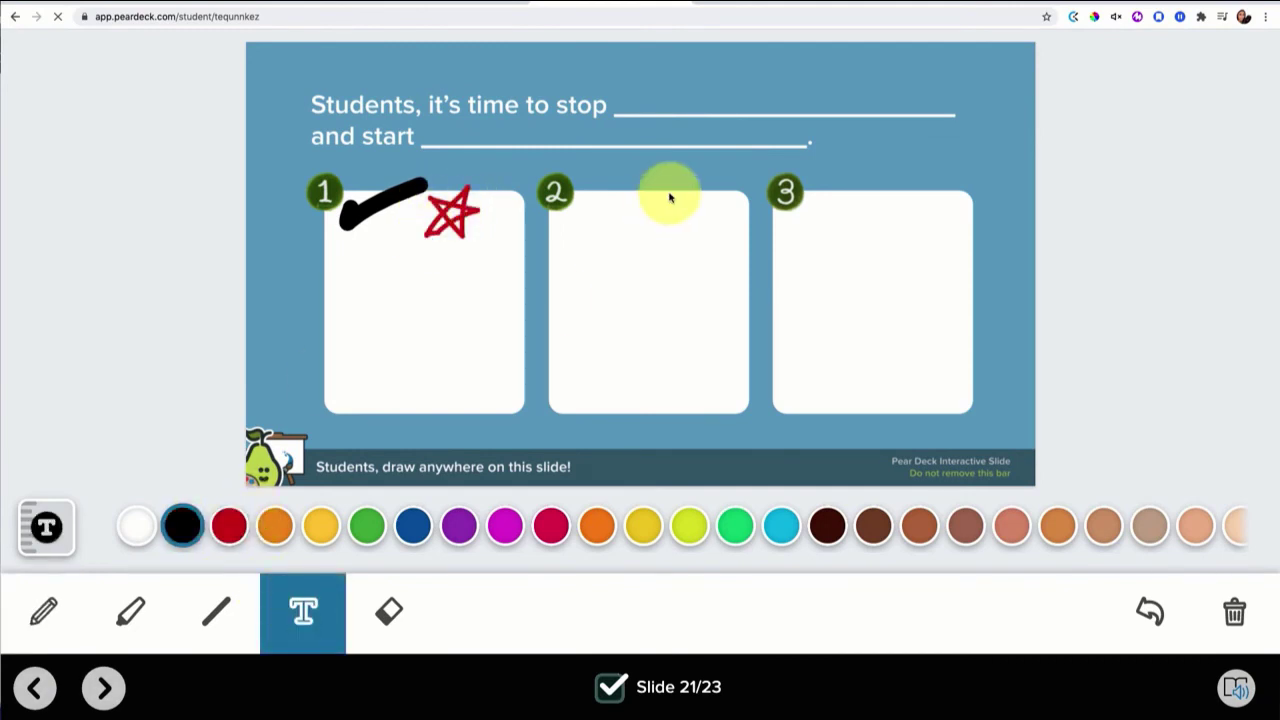
left_click(648, 105)
type("what you were doing")
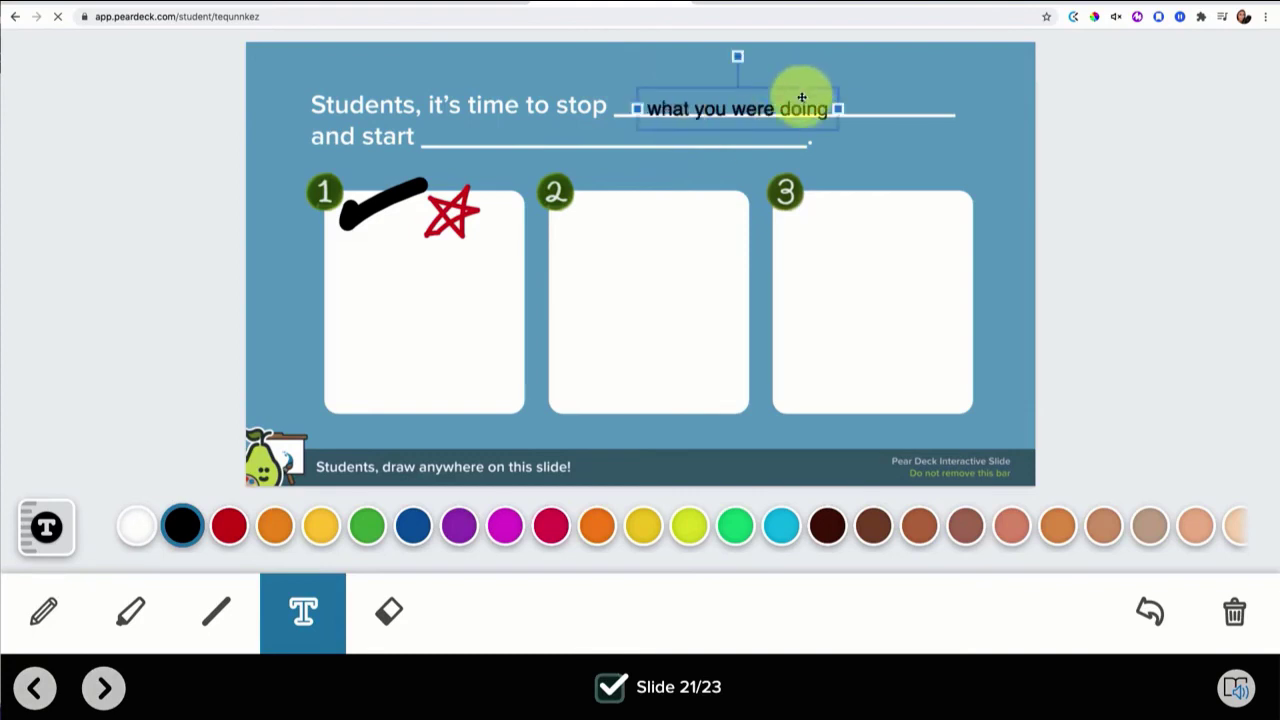
left_click(445, 132)
- Write 'typing in Pear Deck!' on the second blank line in cyan, enlarged
left_click(451, 142)
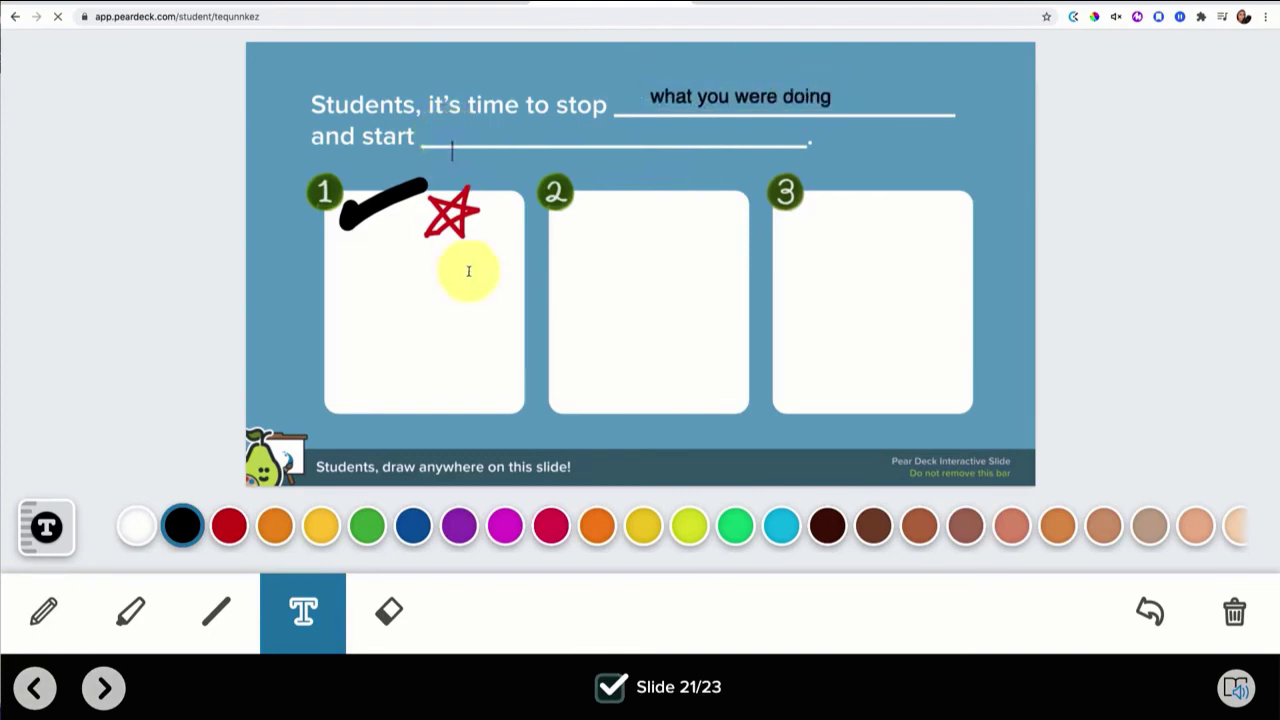
type("typing in Pear Deck!")
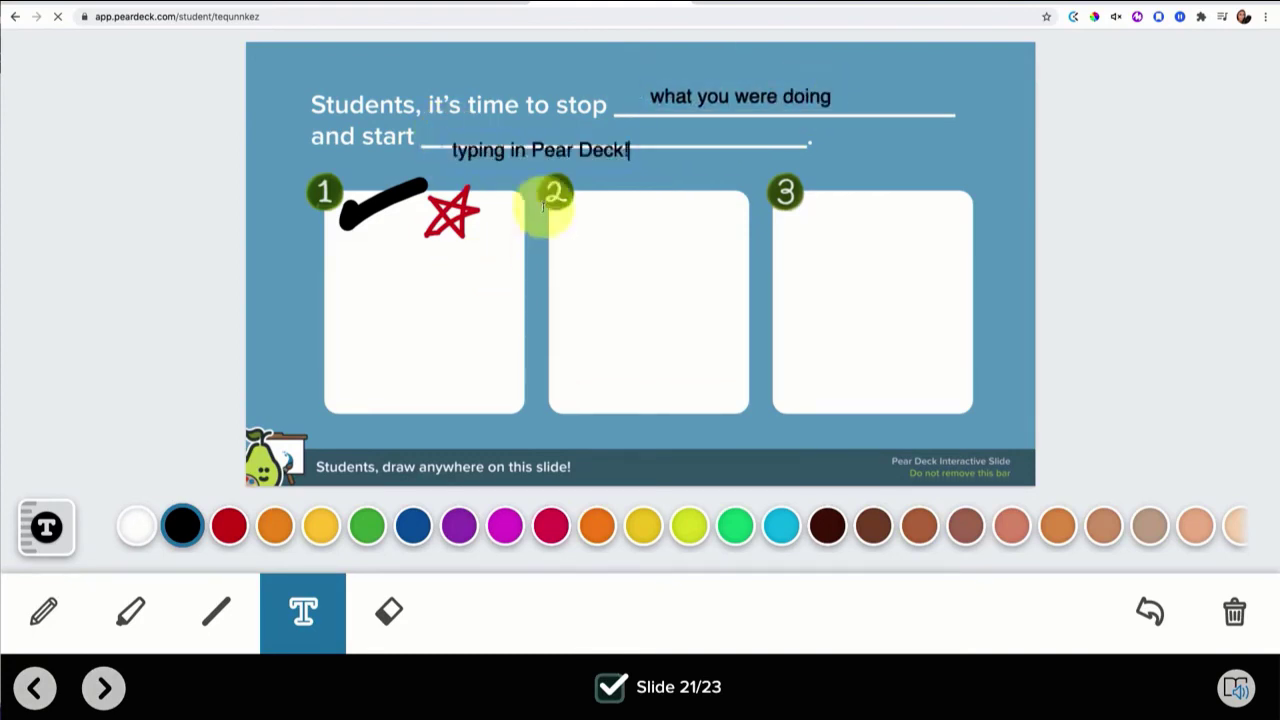
left_click(783, 528)
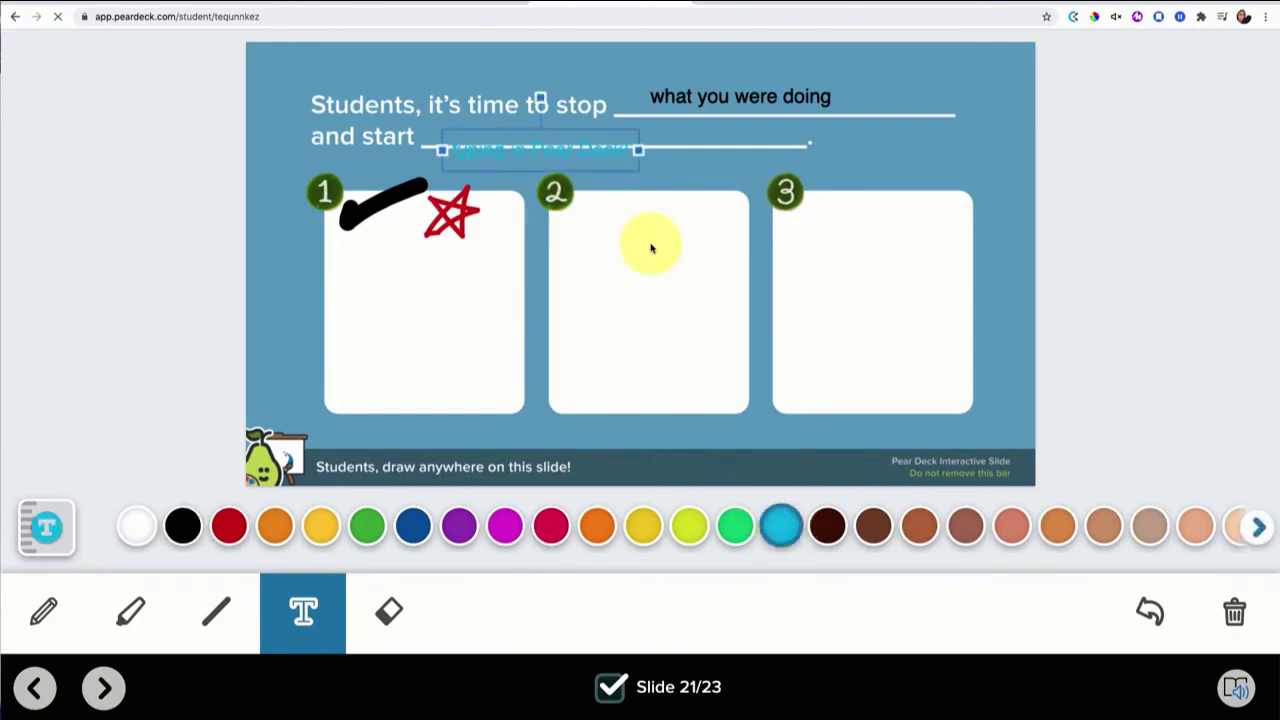
left_click_drag(611, 132, 617, 128)
left_click(47, 537)
left_click_drag(46, 457, 49, 427)
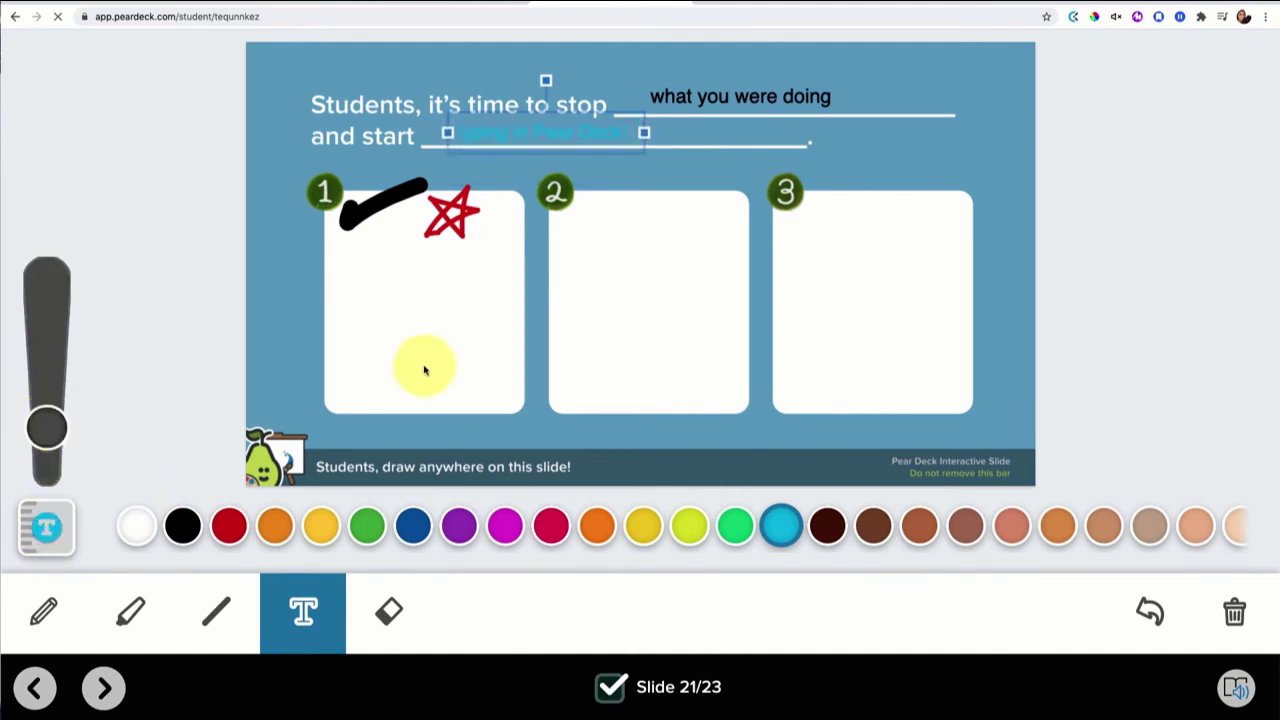
left_click(423, 363)
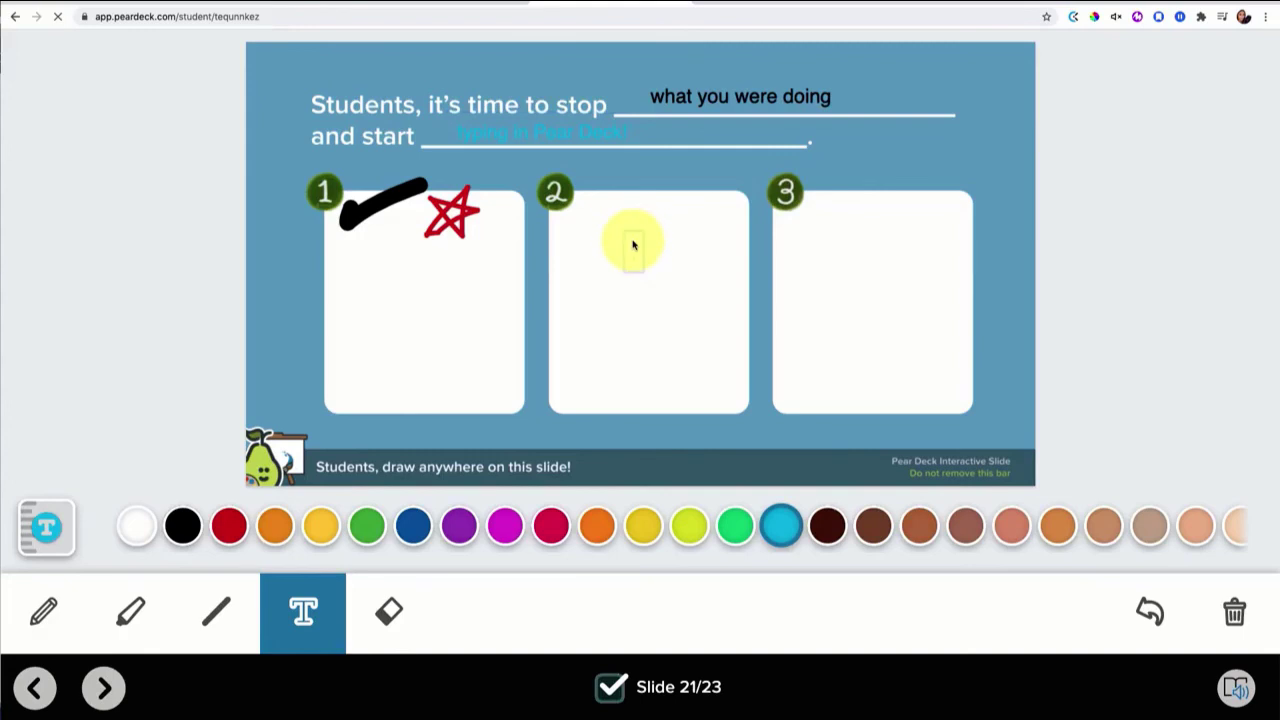
- Add 'The next step would be' in box 2, wrapped onto two lines
left_click(633, 245)
type("The next t")
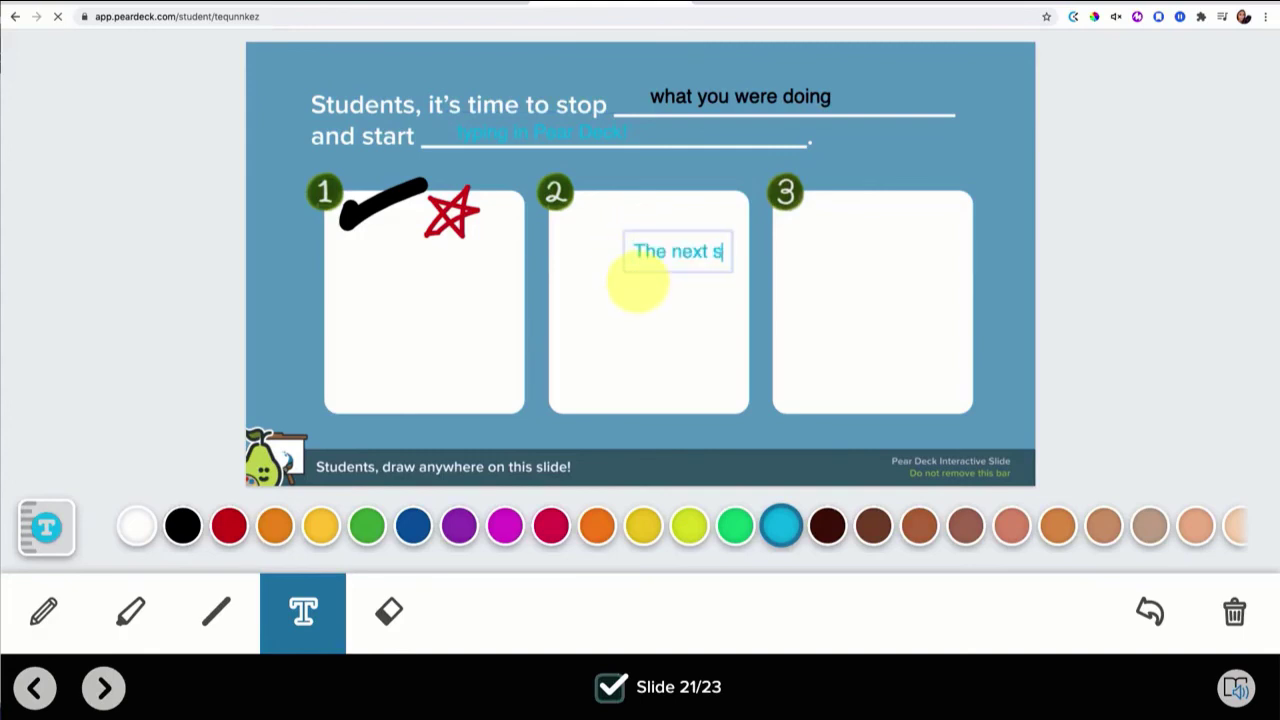
type("ep would be")
left_click_drag(737, 222, 689, 216)
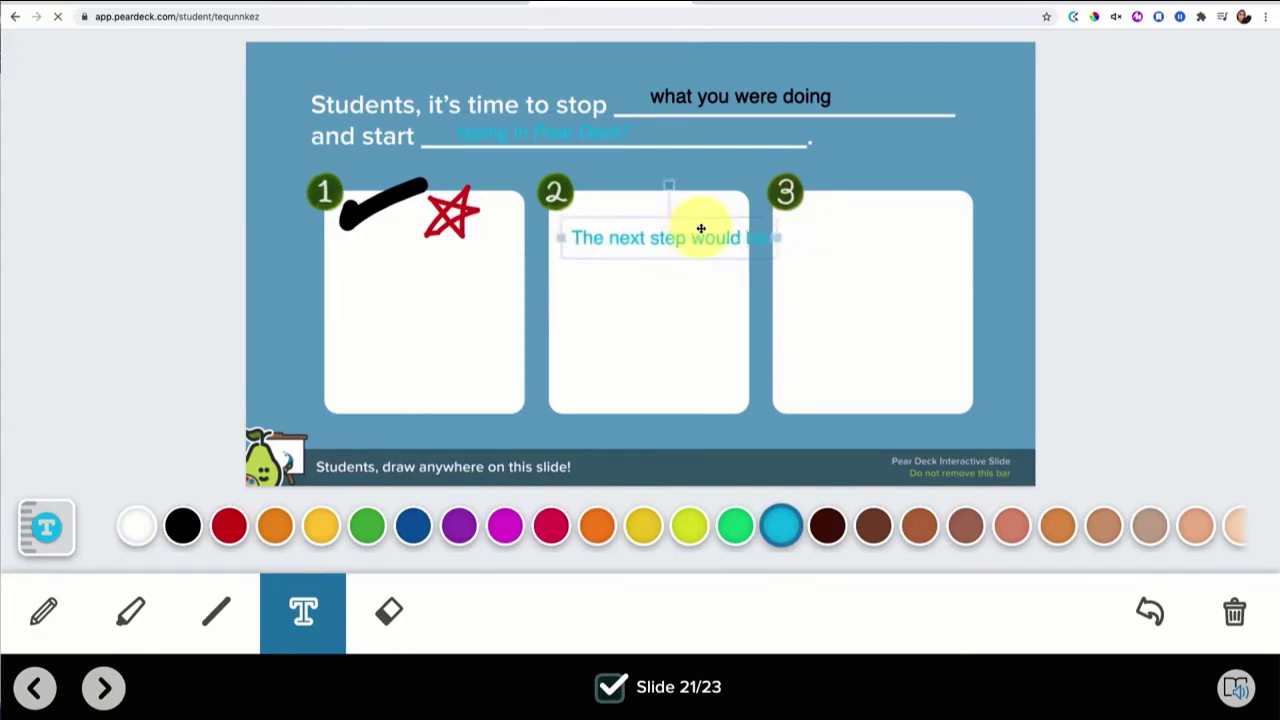
left_click_drag(774, 237, 714, 246)
left_click(712, 343)
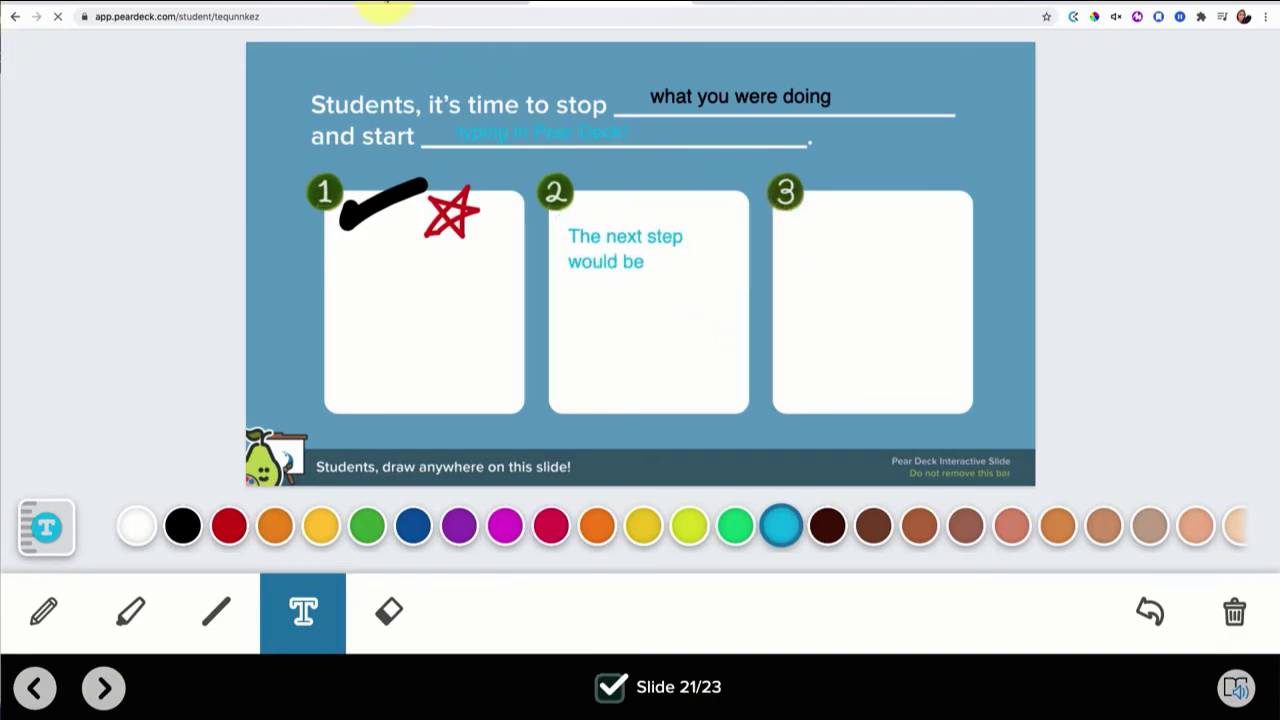
- On the teacher dashboard, review slide 21's response and switch to the thumbnail grid layout
left_click(315, 5)
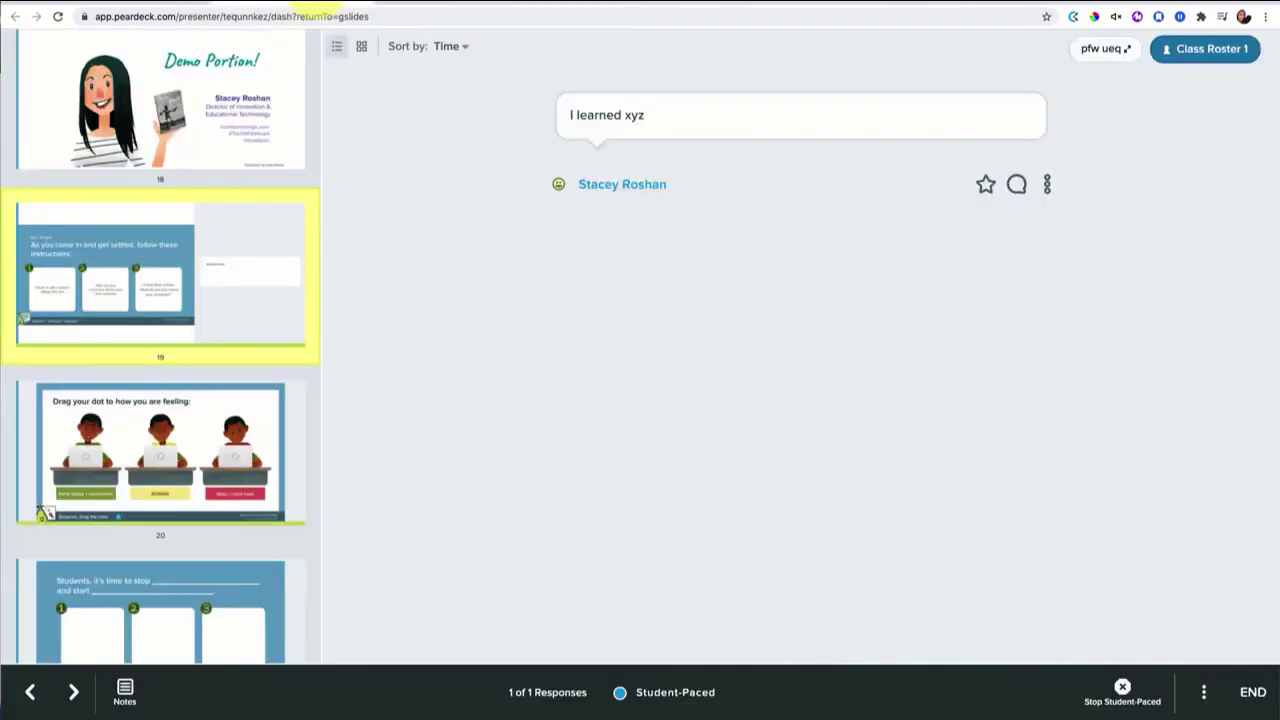
scroll(634, 369, "down", 1)
scroll(632, 372, "down", 1)
scroll(632, 372, "up", 1)
scroll(632, 372, "down", 1)
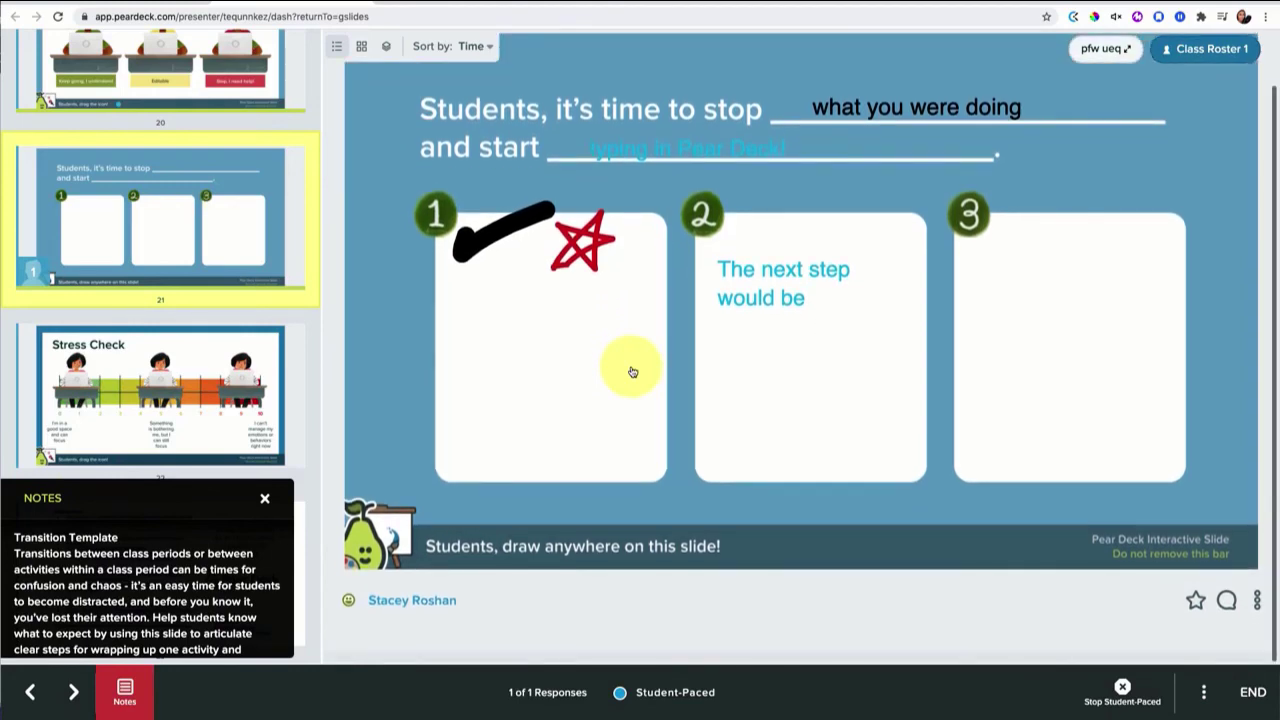
scroll(629, 369, "up", 2)
left_click(362, 48)
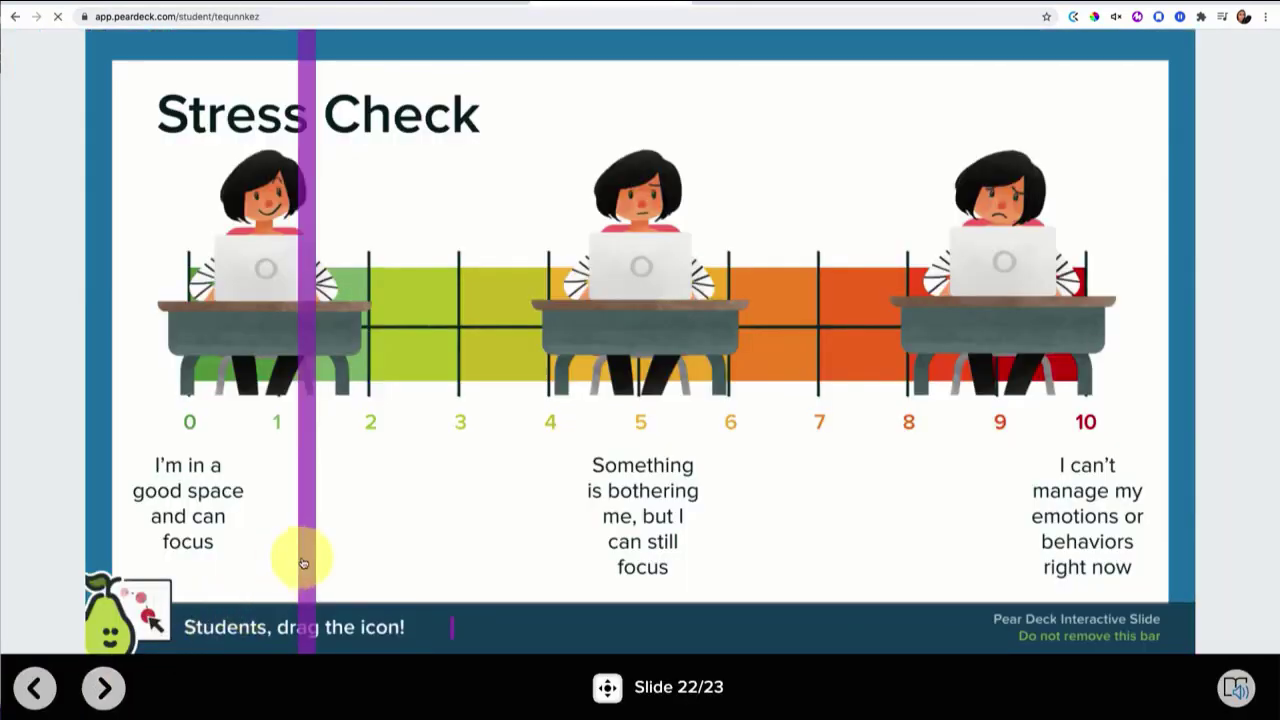
- Answer the Stress Check at about 3, then view it on the dashboard in List and Overlaid layouts
left_click_drag(303, 563, 443, 554)
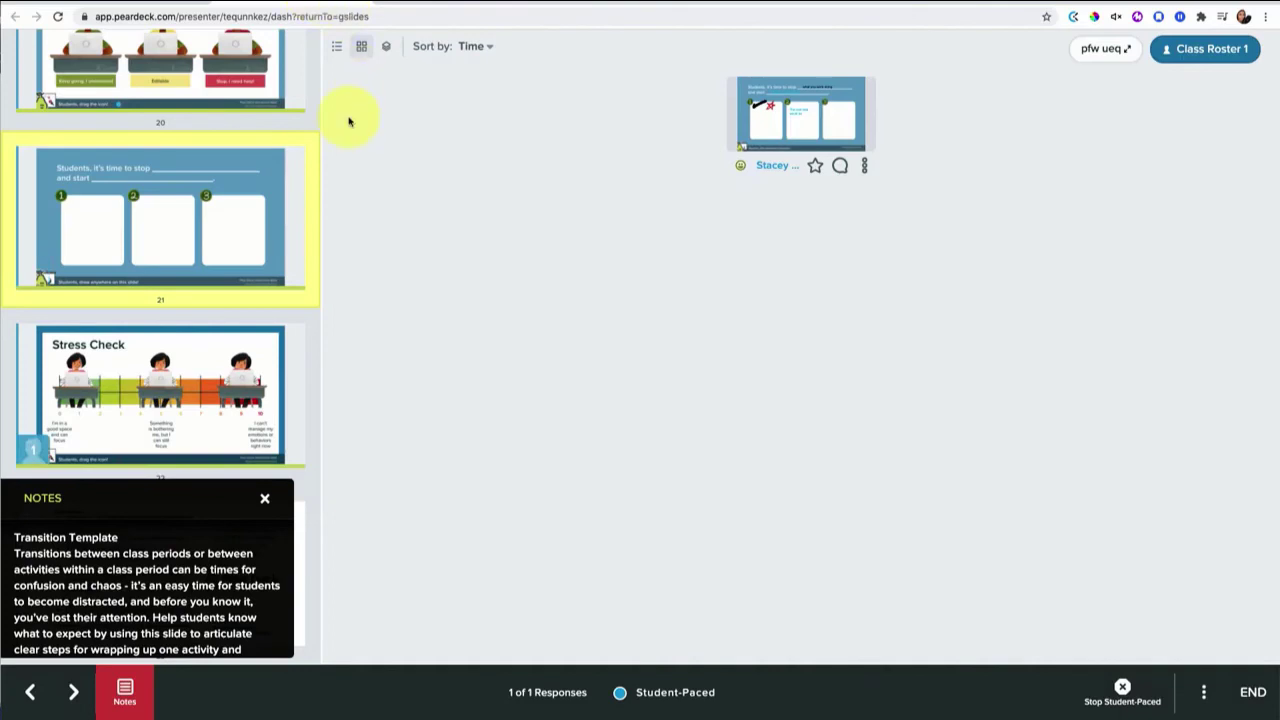
left_click(145, 375)
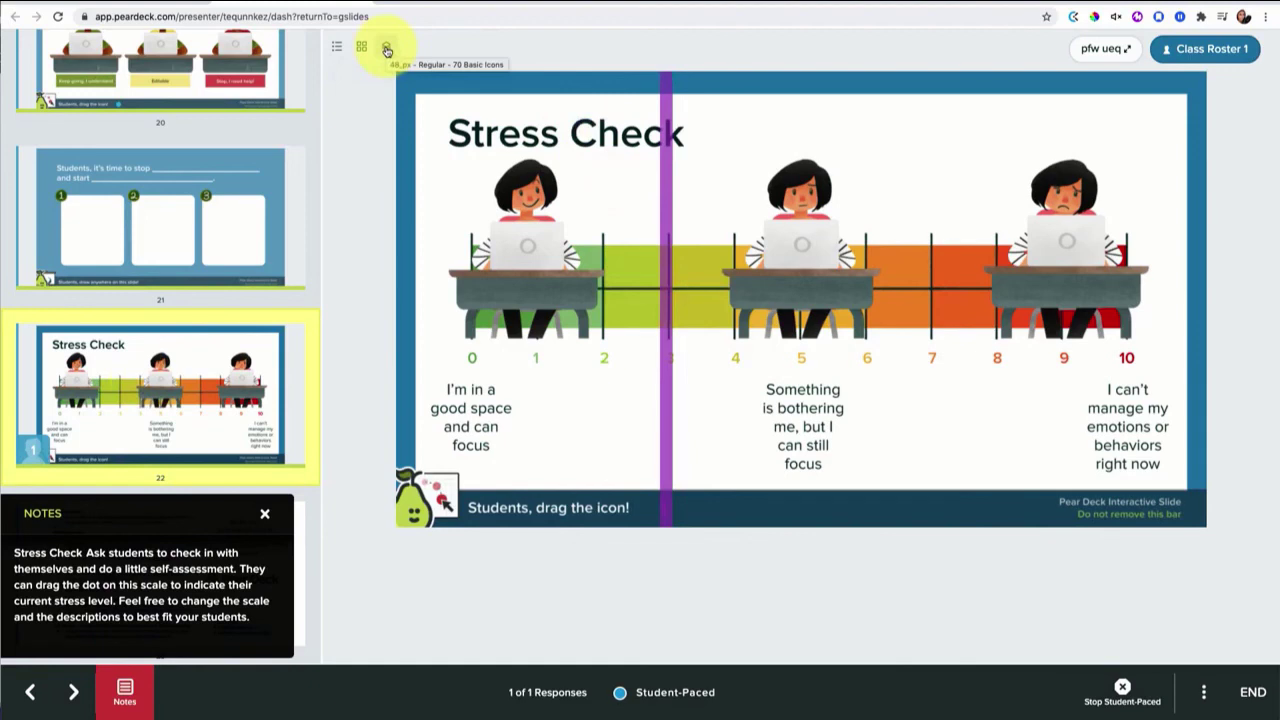
mouse_move(660, 204)
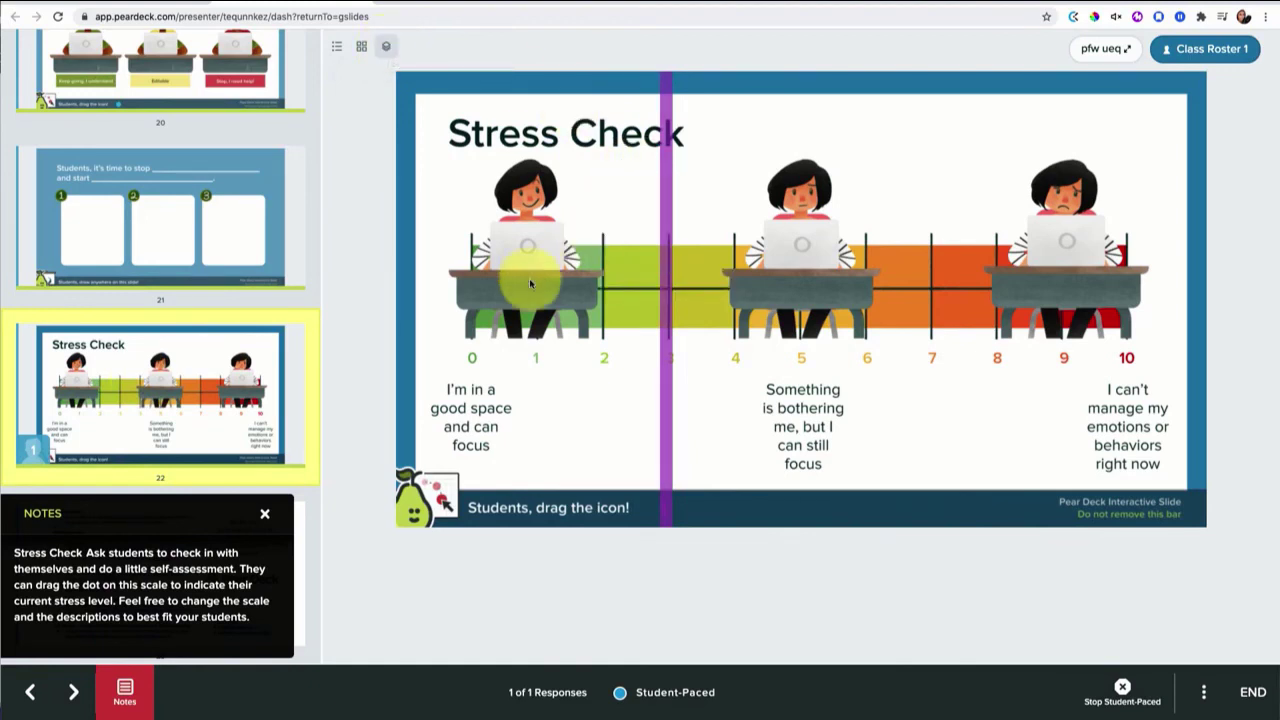
left_click(336, 47)
left_click(388, 48)
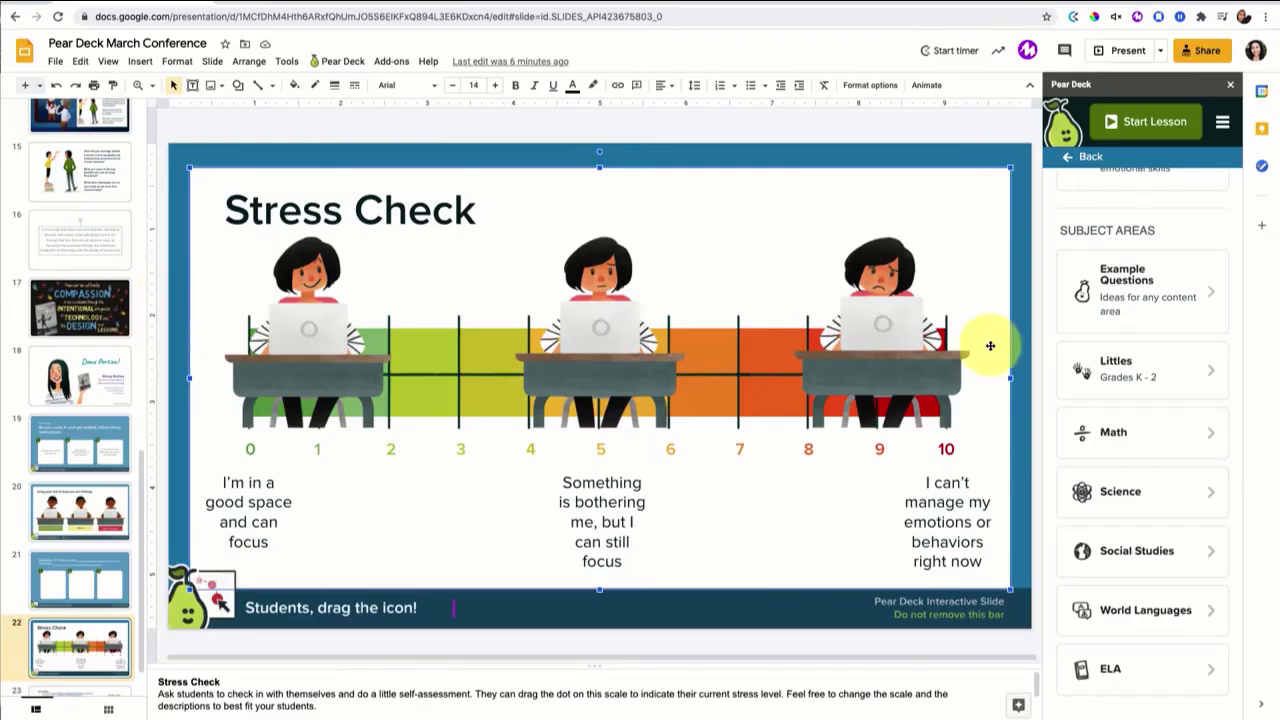
scroll(1137, 400, "up", 5)
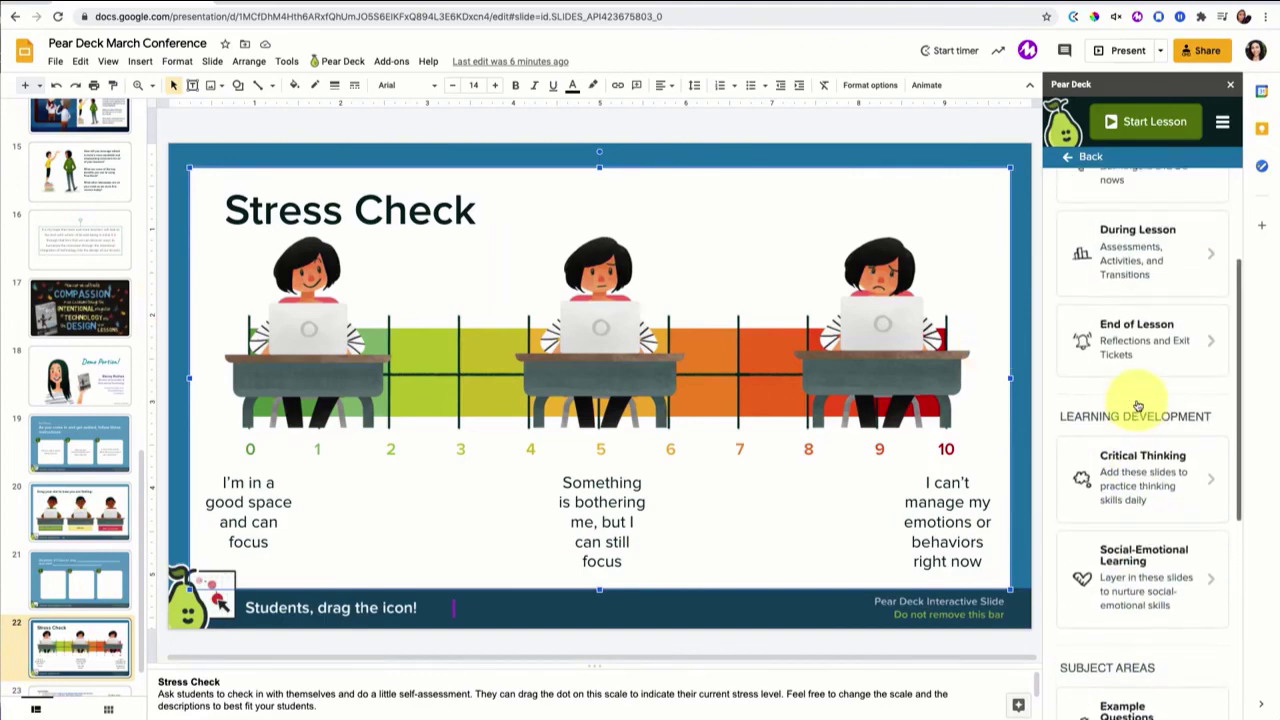
scroll(1137, 405, "up", 3)
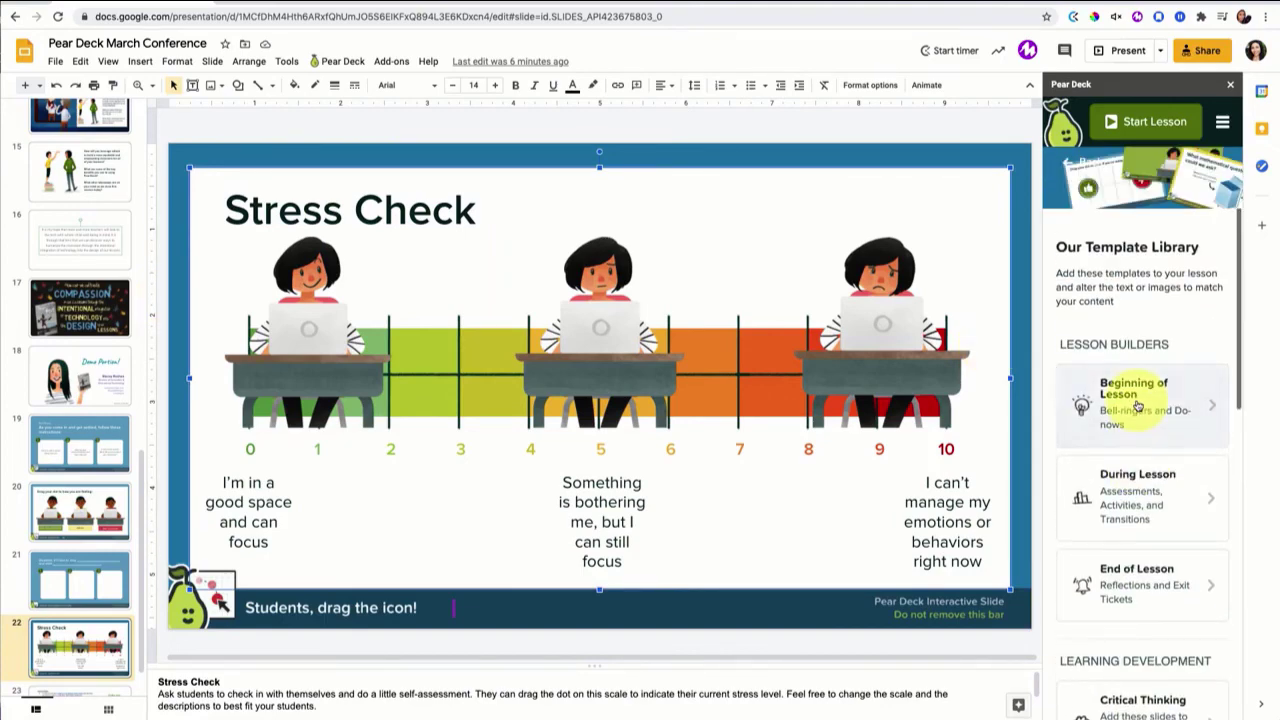
left_click(1075, 163)
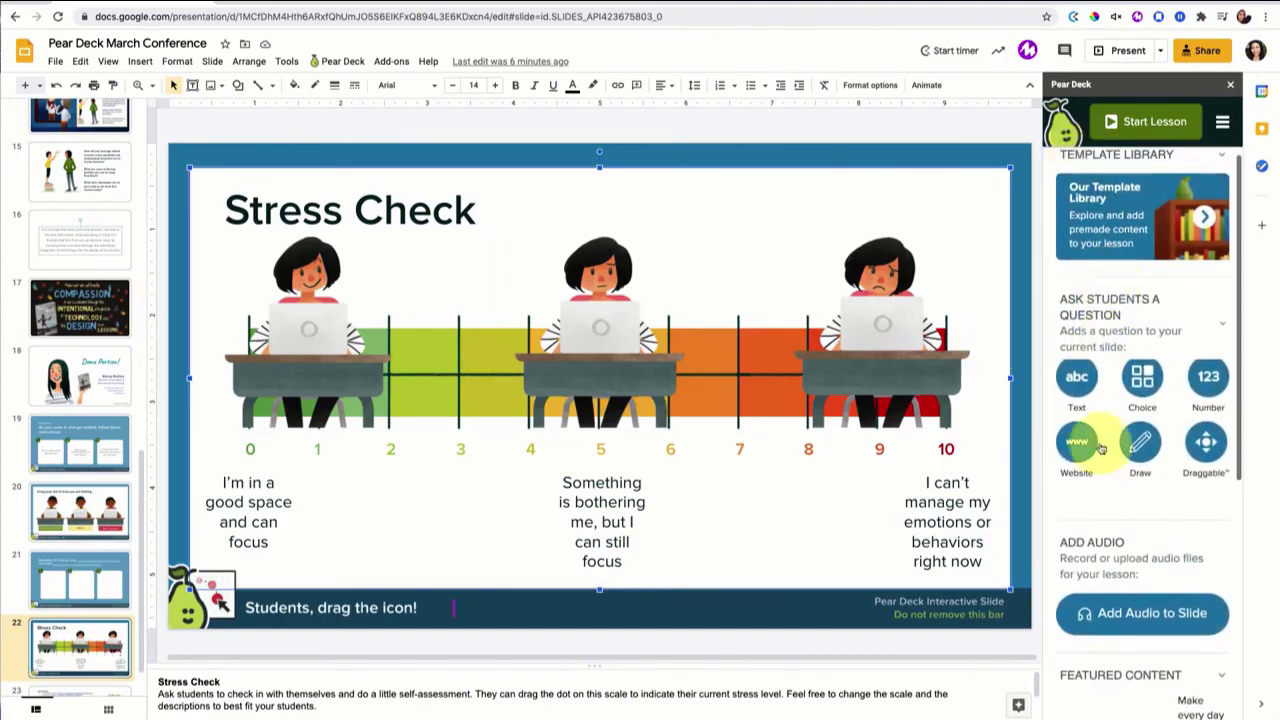
left_click(1215, 226)
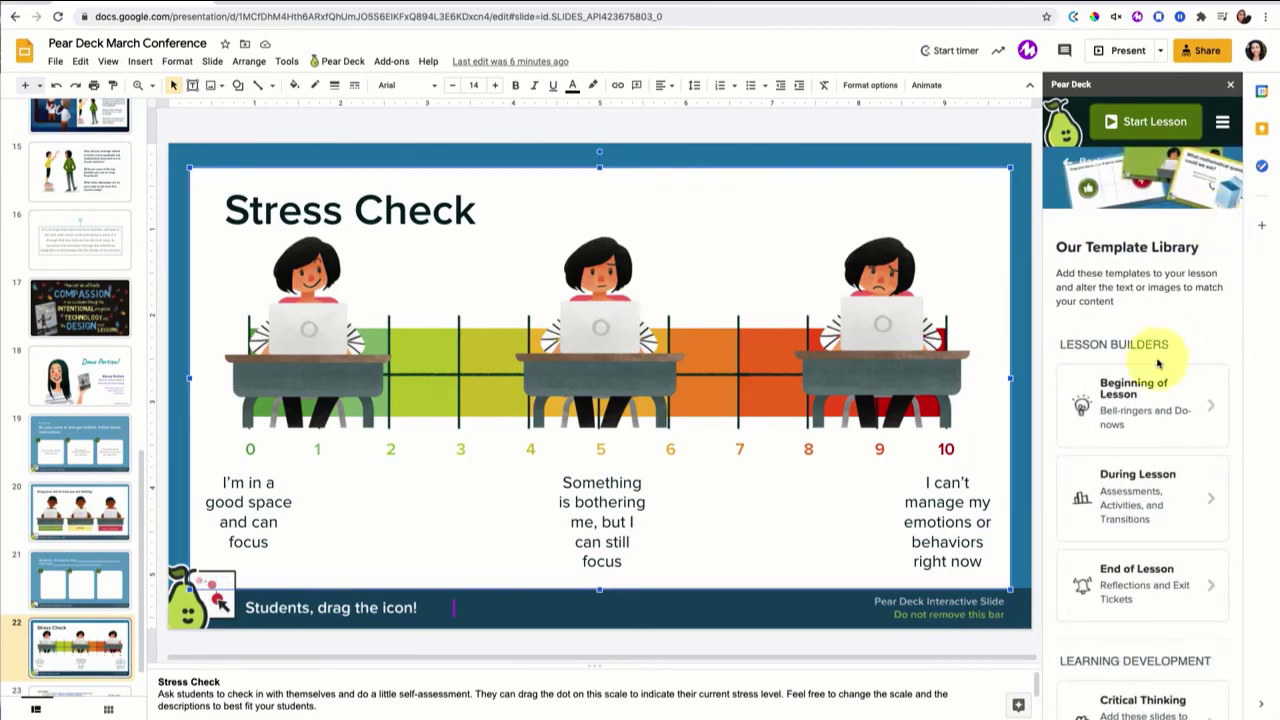
scroll(1158, 365, "down", 2)
scroll(1158, 365, "down", 2)
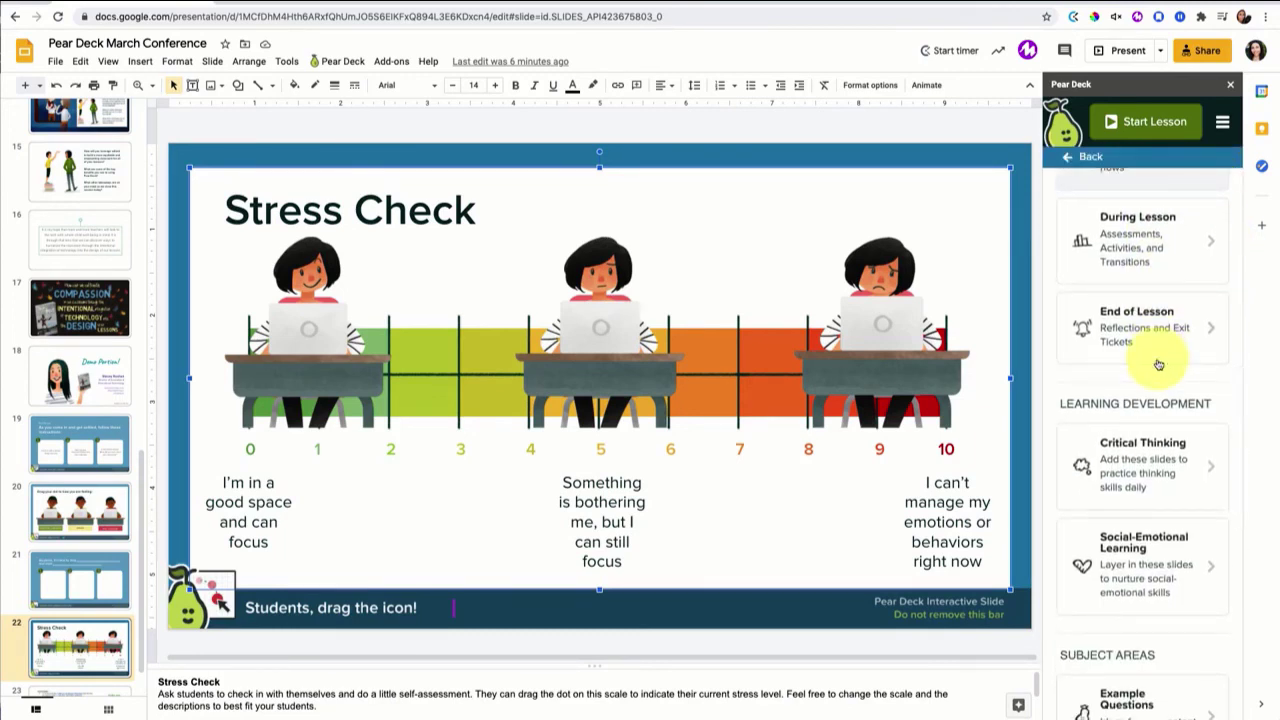